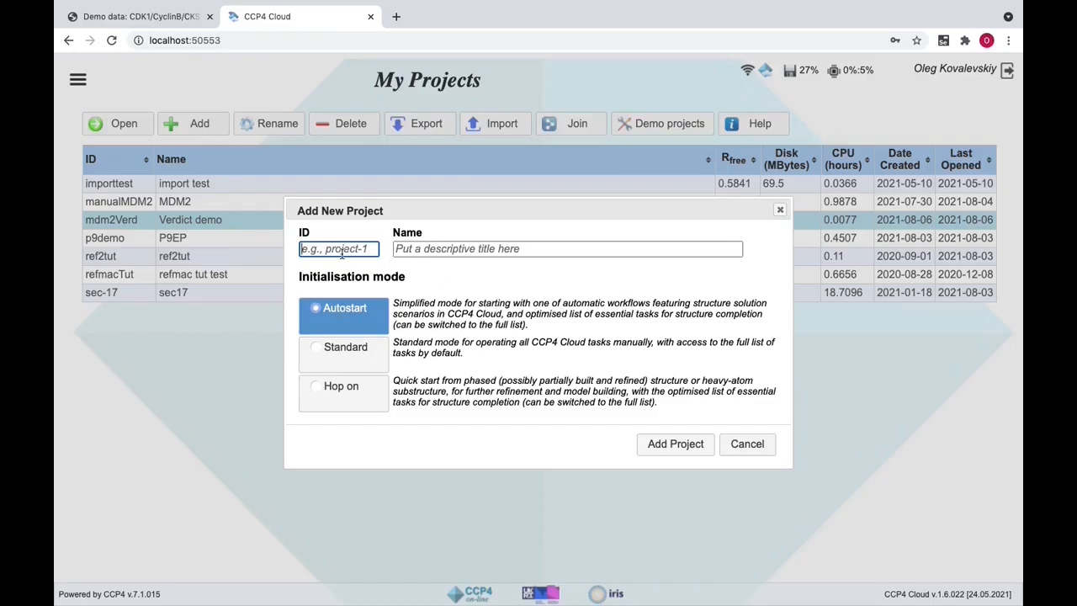
Step: Add a new project with ID autoMRlyso and name autoMR in Autostart mode
text(autoMRlyso)
key(Tab)
text(a)
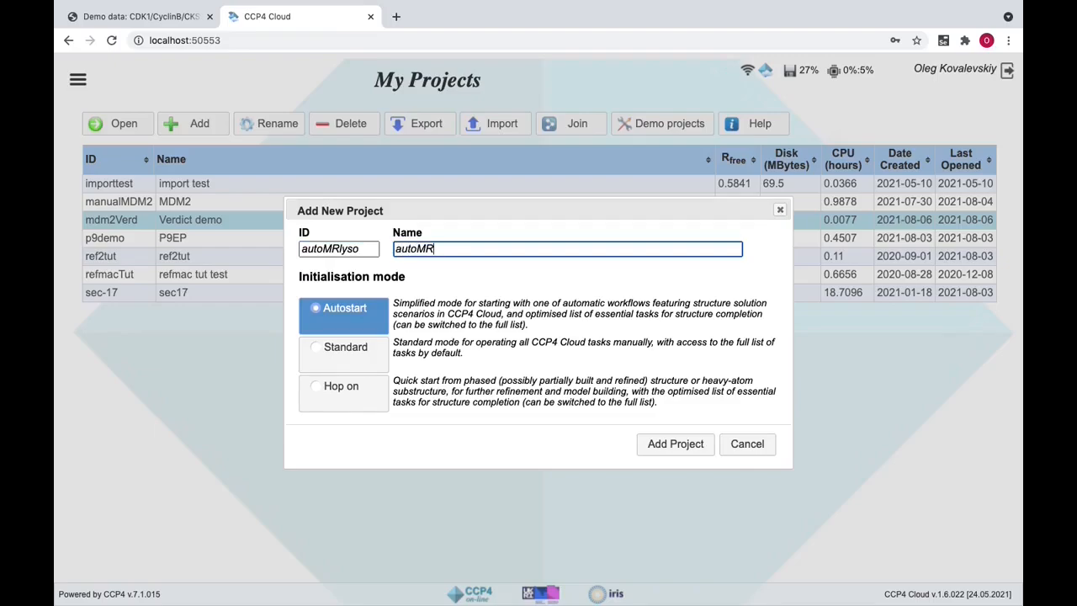
click(665, 443)
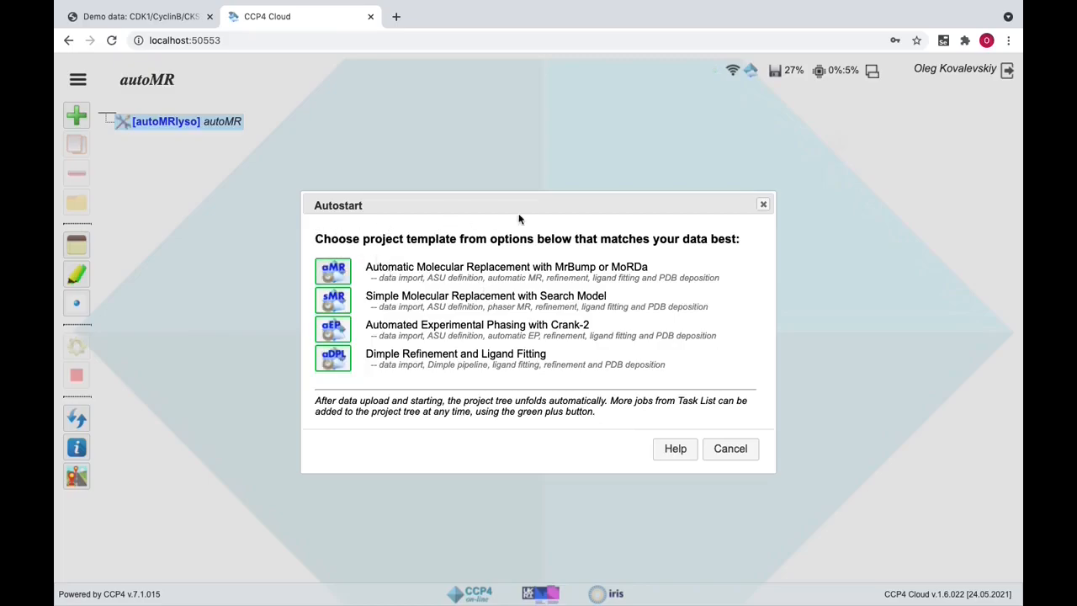
Step: Start the Automatic Molecular Replacement workflow template and load lyso.mtz from the lyso folder of demo_data as reflection data
click(342, 275)
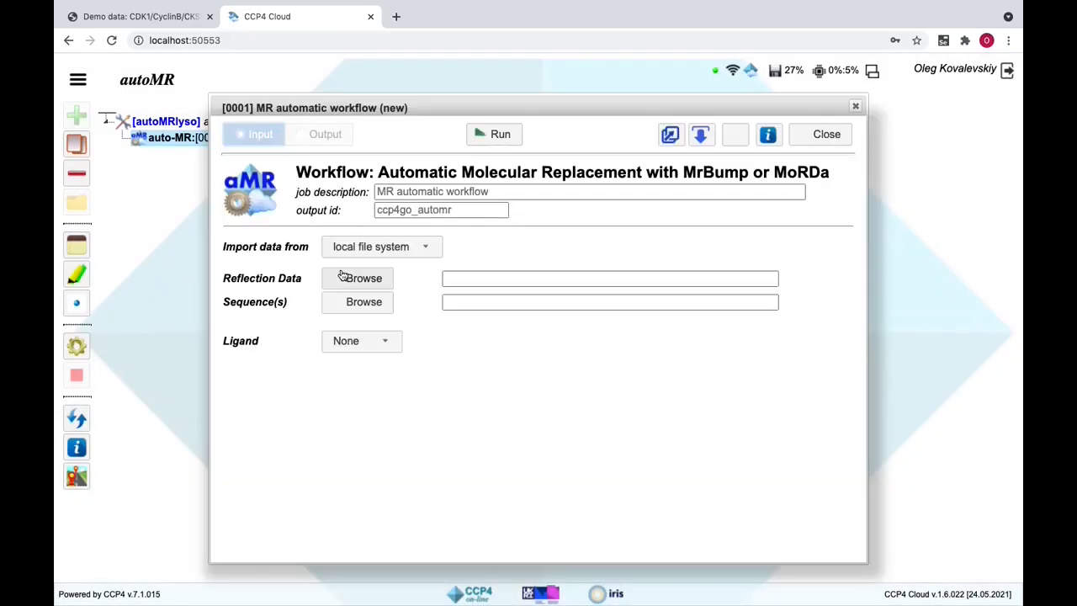
click(360, 279)
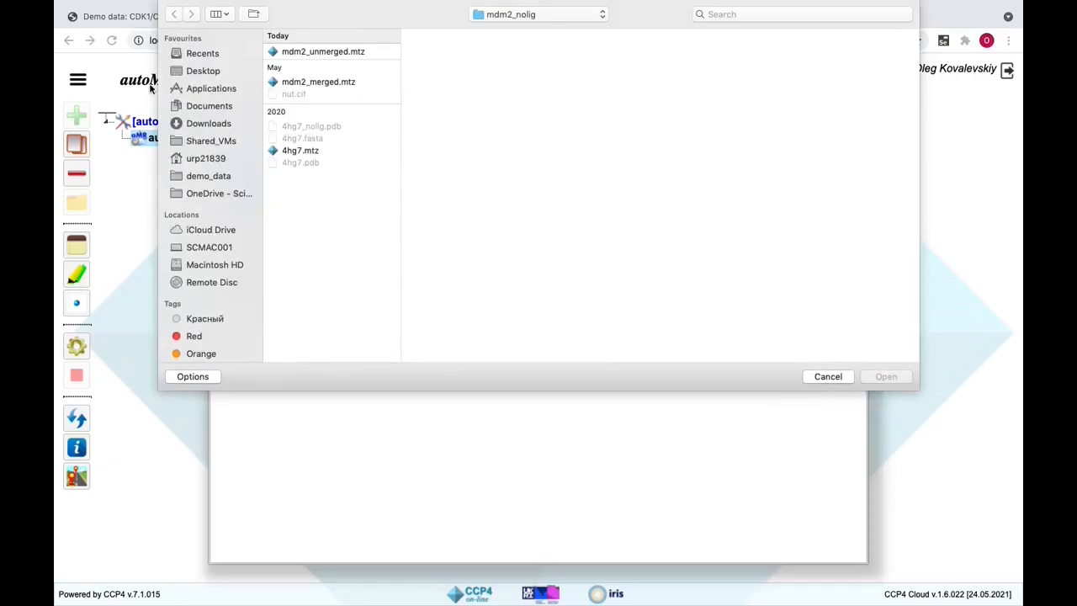
click(221, 178)
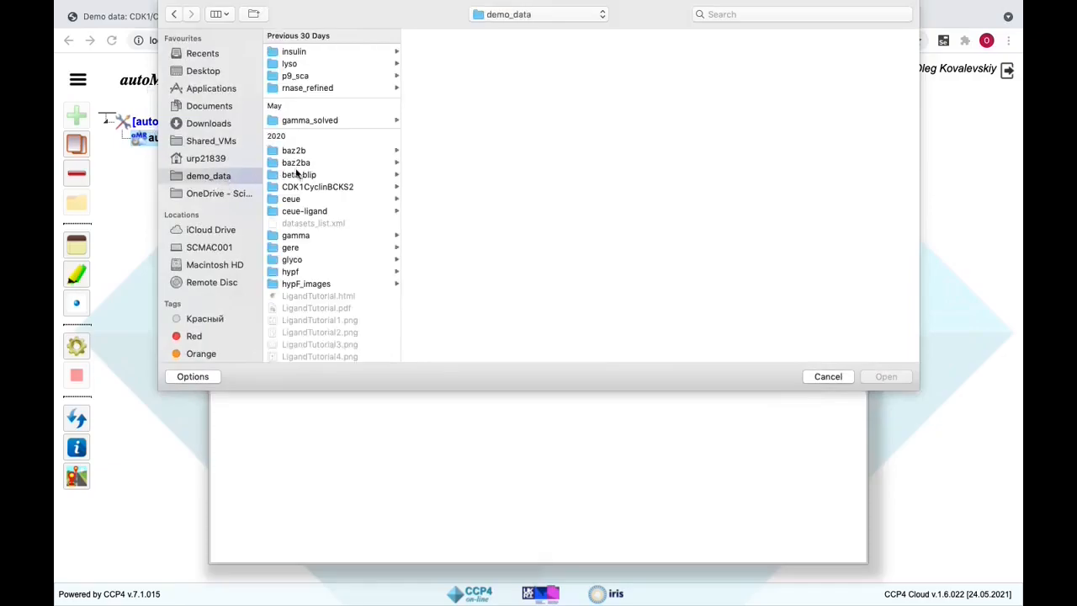
scroll(308, 185, down, 3)
scroll(308, 186, up, 3)
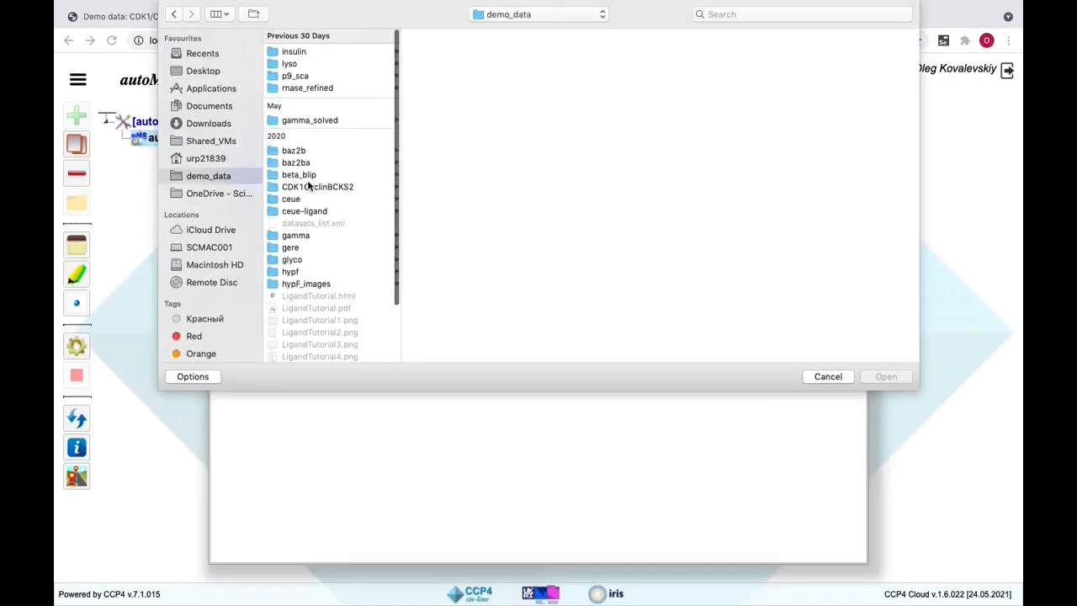
click(303, 65)
double_click(454, 65)
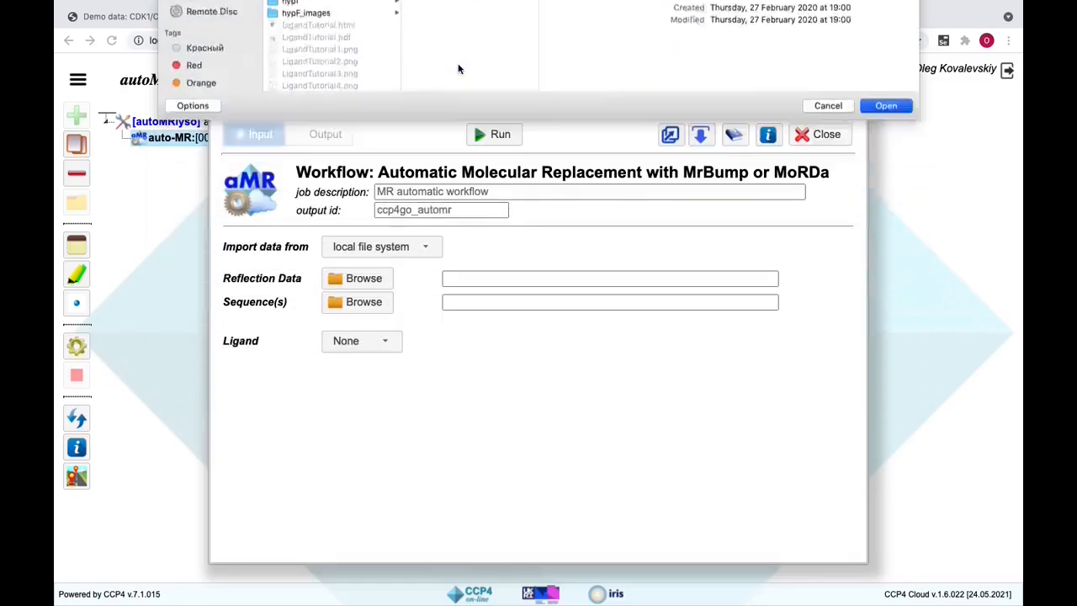
Step: Load hewl.seq as the sequence file and upload it with the Protein sequence type
click(358, 302)
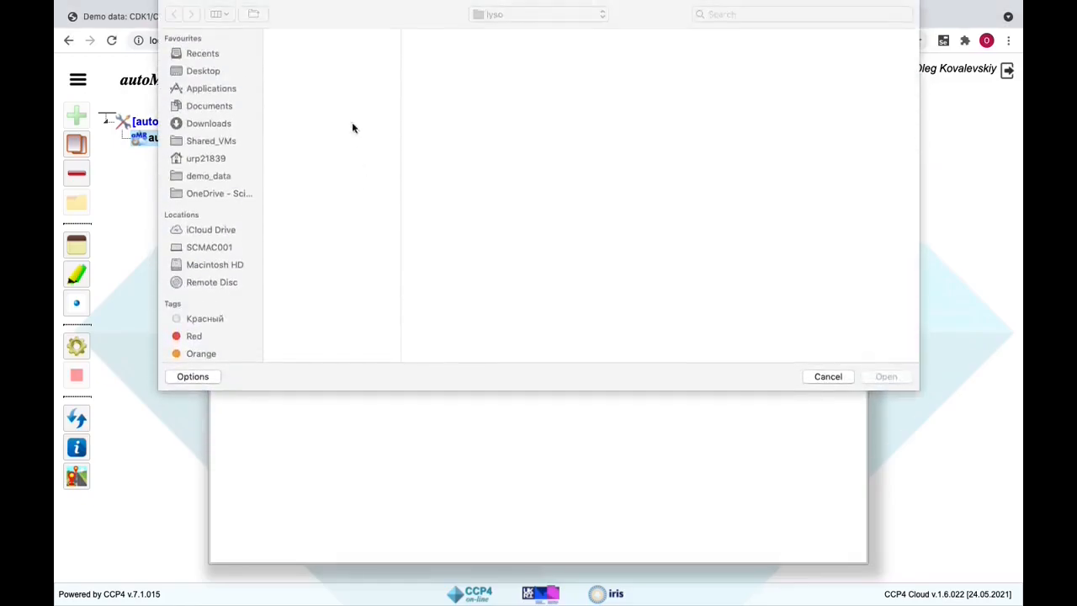
double_click(339, 49)
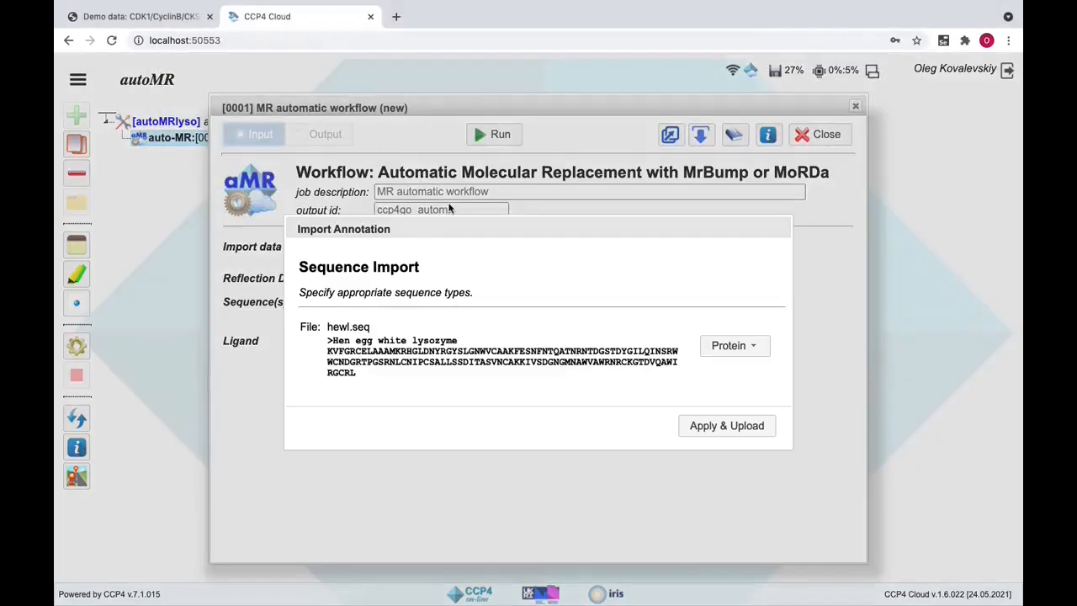
click(710, 428)
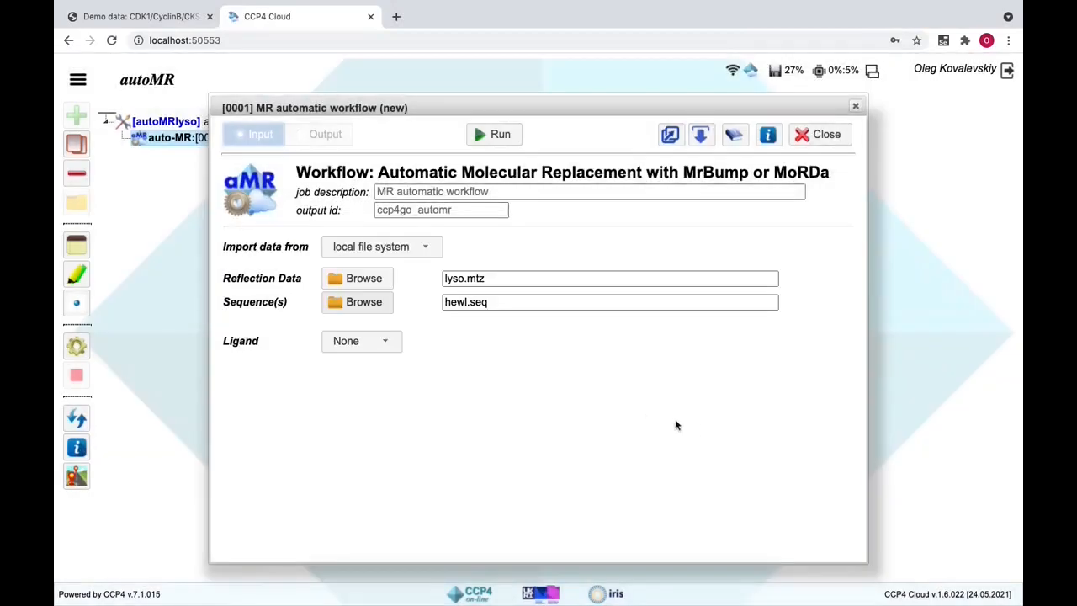
Step: Preview the SMILES and Code options for the ligand and set the ligand back to None
click(379, 341)
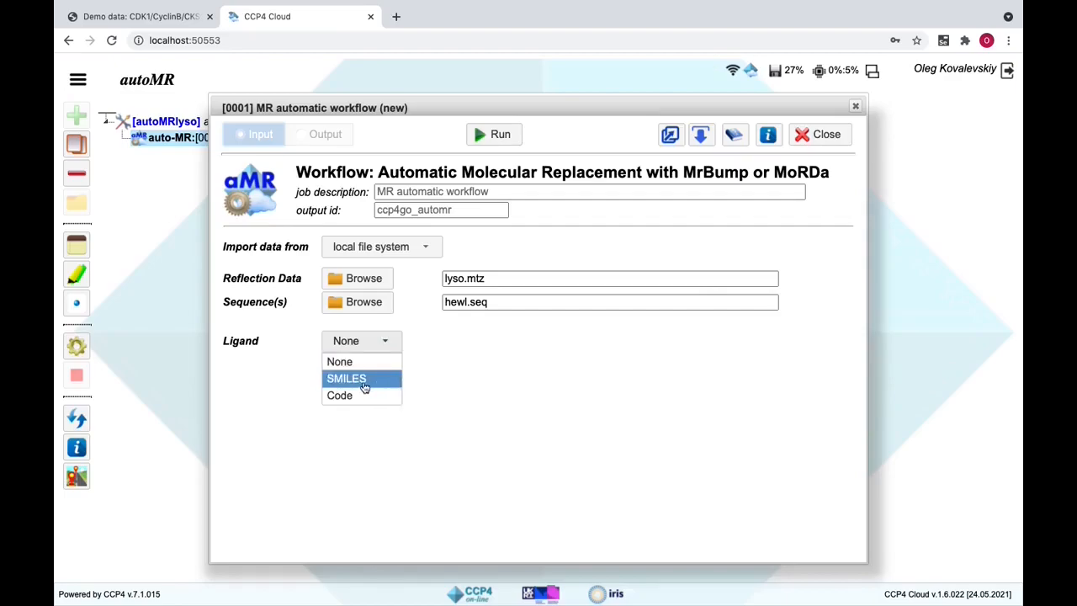
click(364, 380)
click(363, 345)
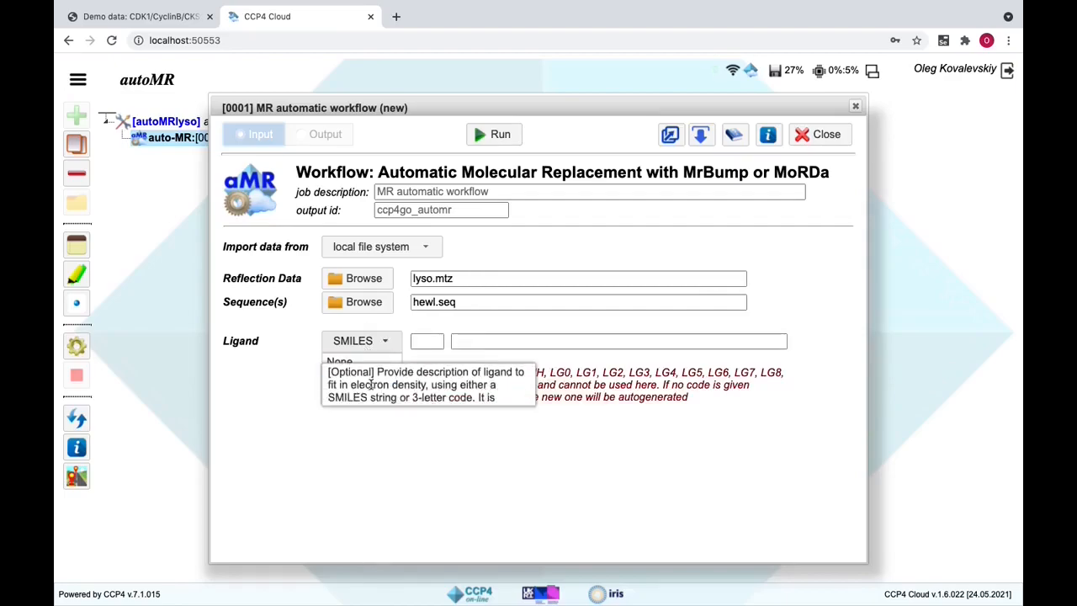
click(379, 347)
click(372, 396)
click(372, 348)
click(371, 363)
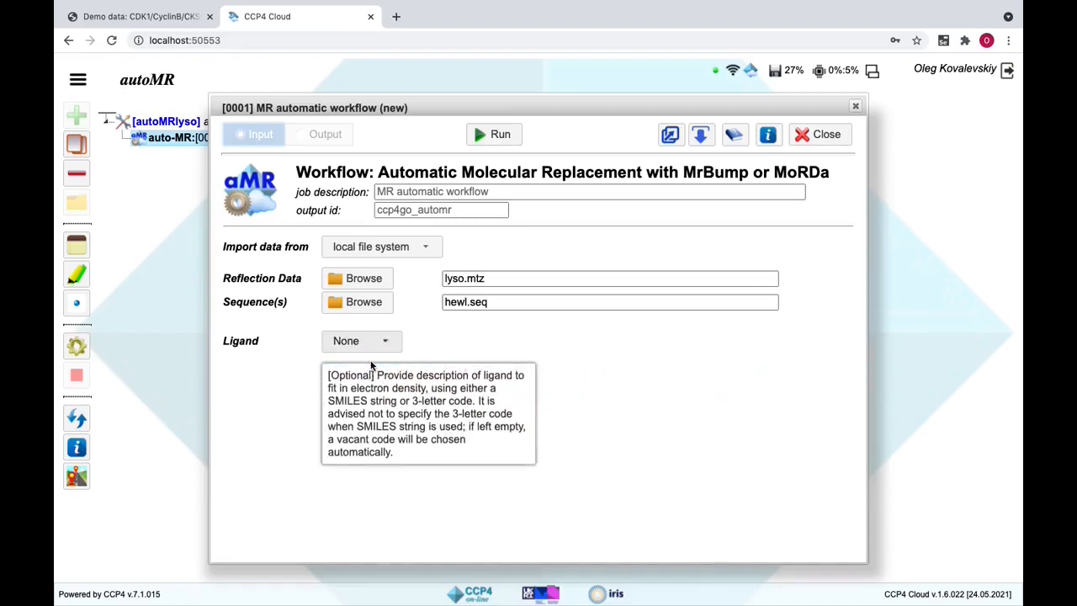
Step: Run the automatic molecular replacement workflow with the imported reflection data and sequence
click(499, 138)
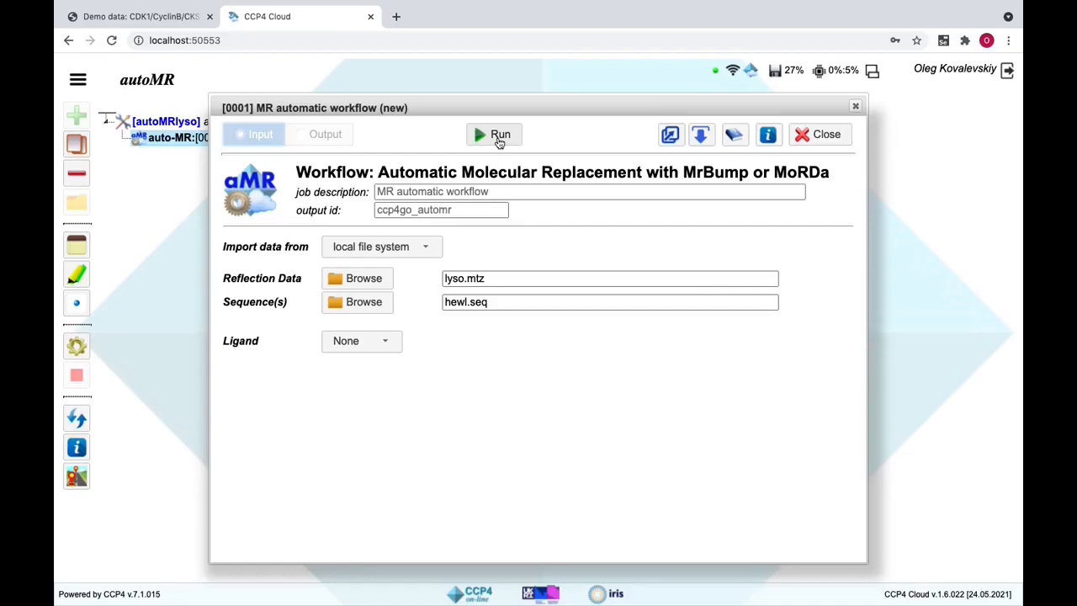
click(499, 137)
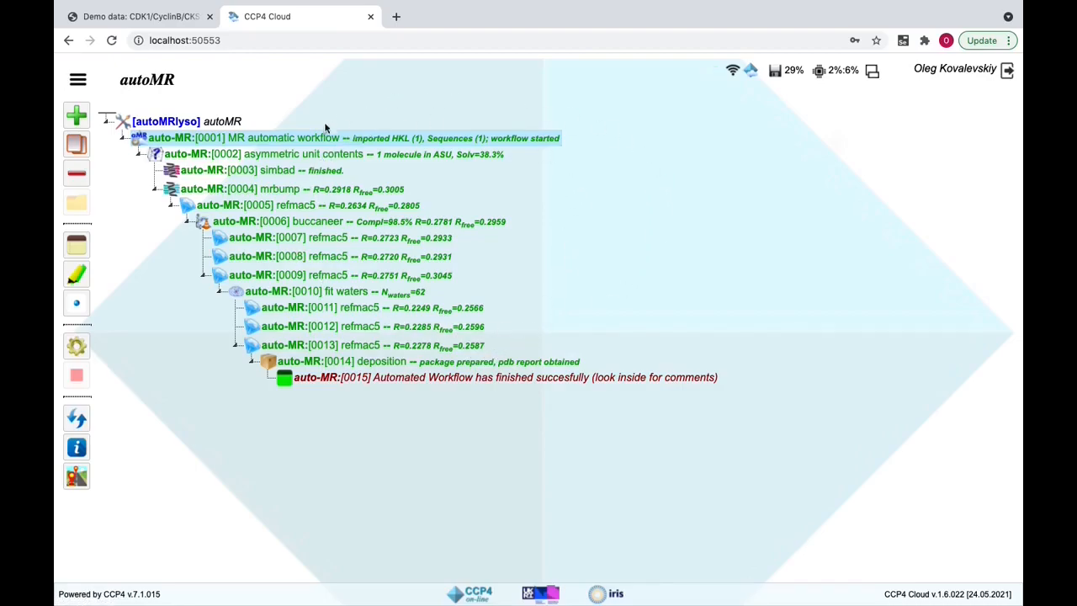
Step: Examine the output reports of the asymmetric unit contents job [0002] and the simbad job [0003]
double_click(307, 155)
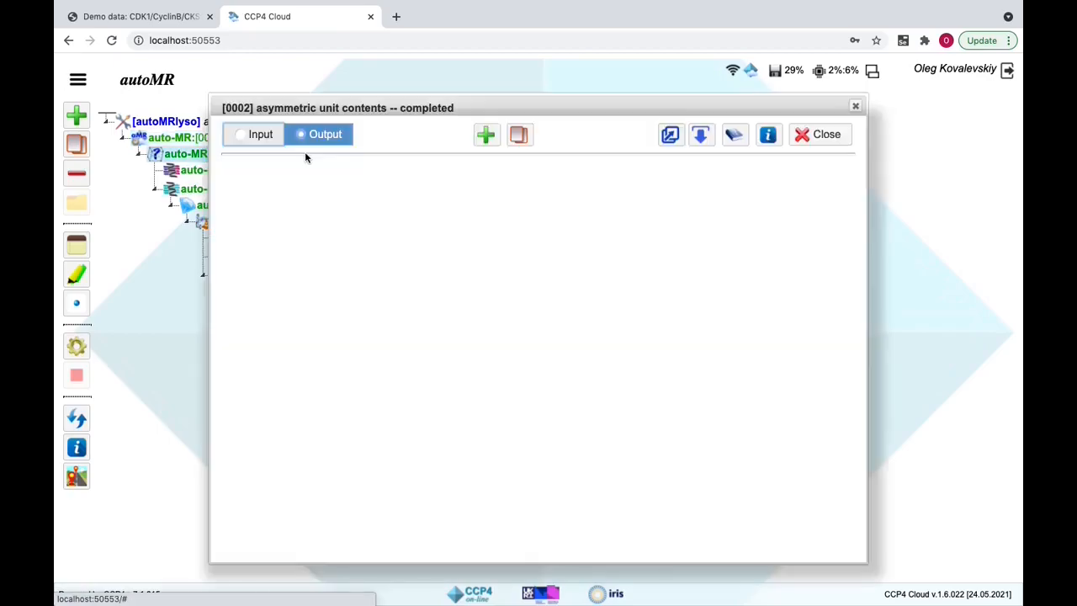
scroll(552, 285, down, 1)
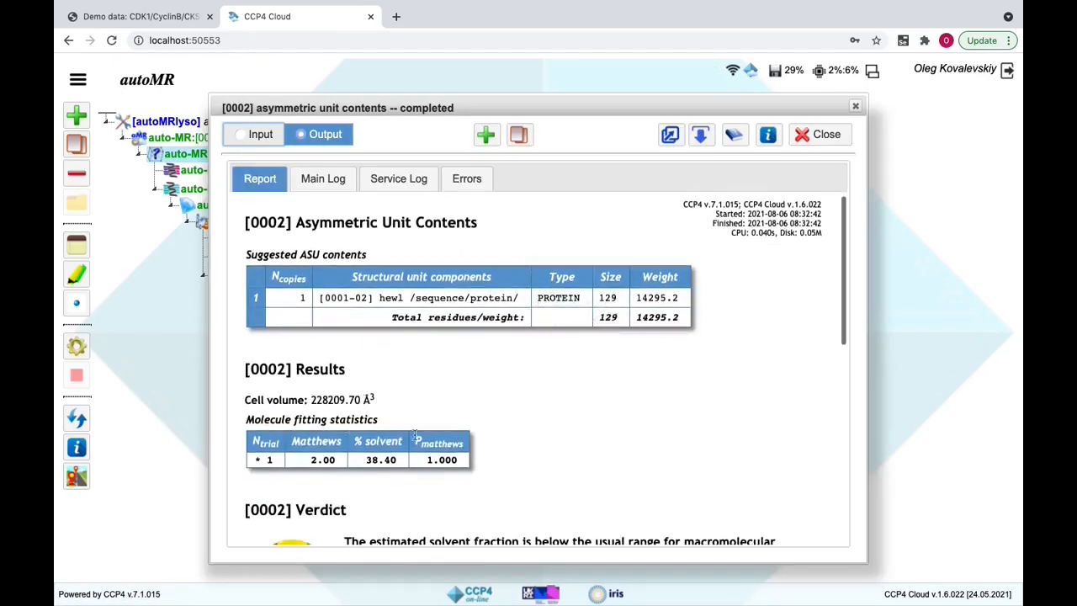
scroll(446, 431, up, 1)
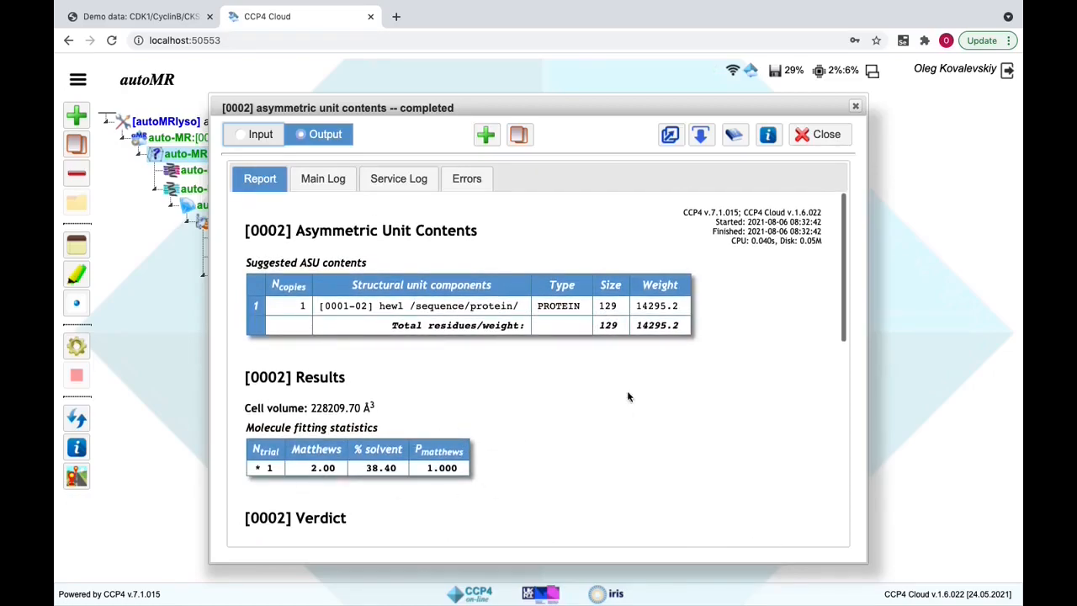
click(816, 134)
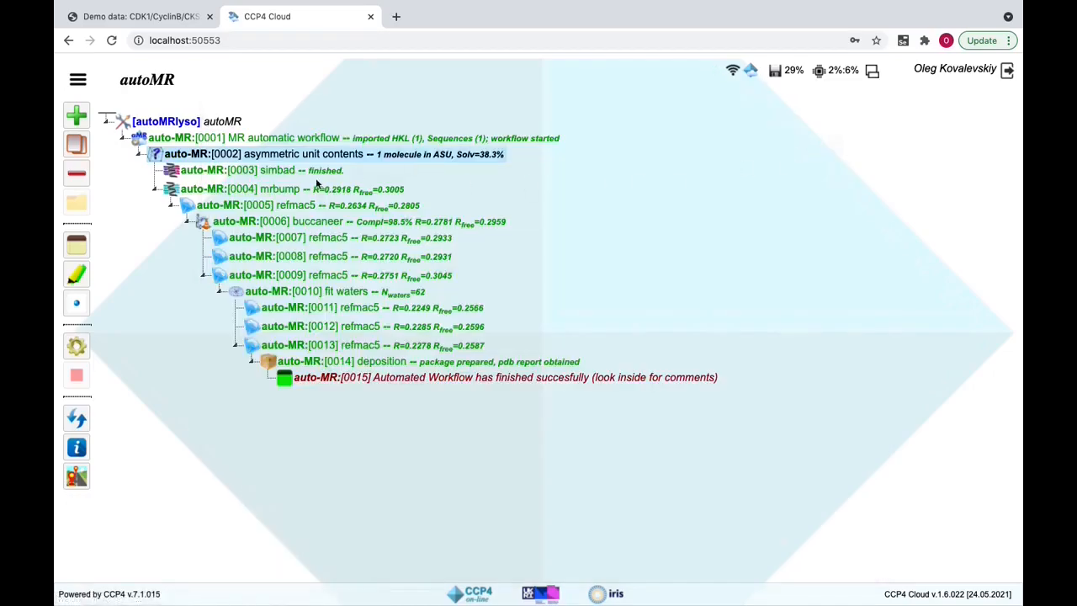
double_click(273, 170)
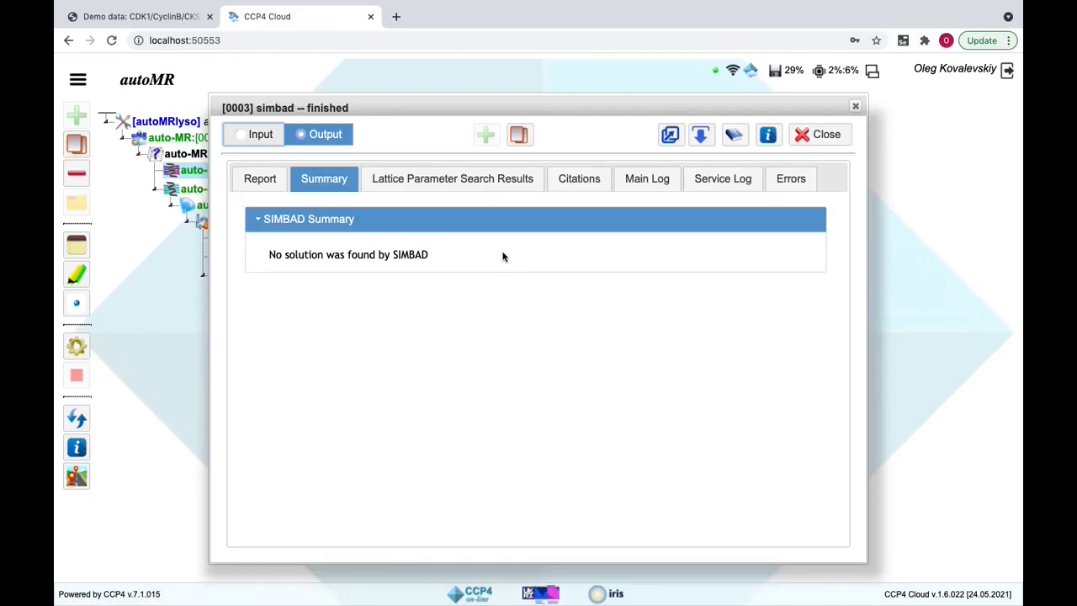
click(813, 139)
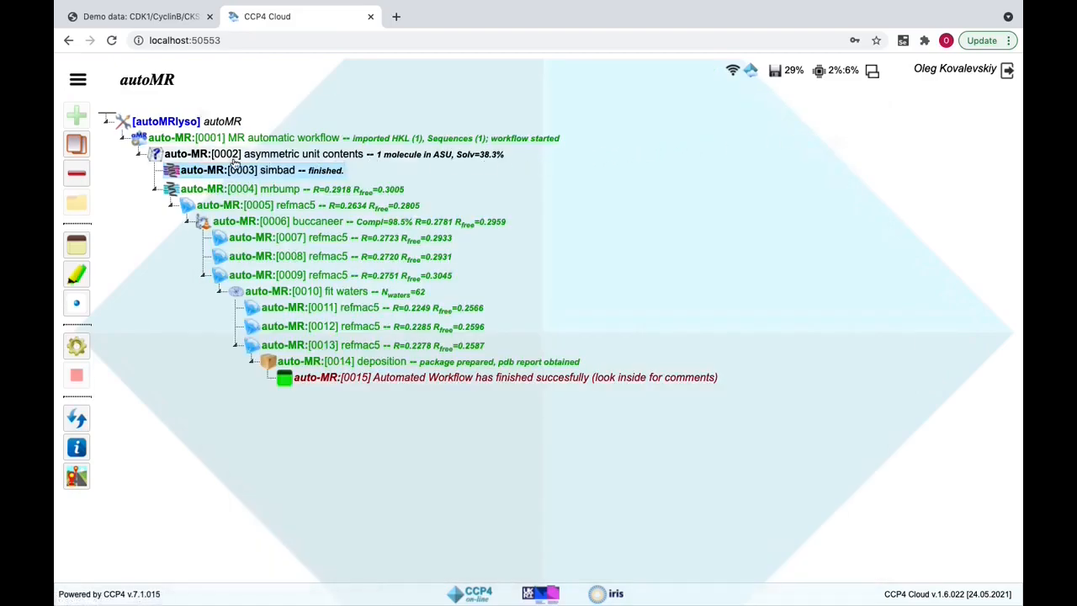
Step: Examine the mrbump job's report, including its Sequence Identity graph after the template model search
double_click(298, 194)
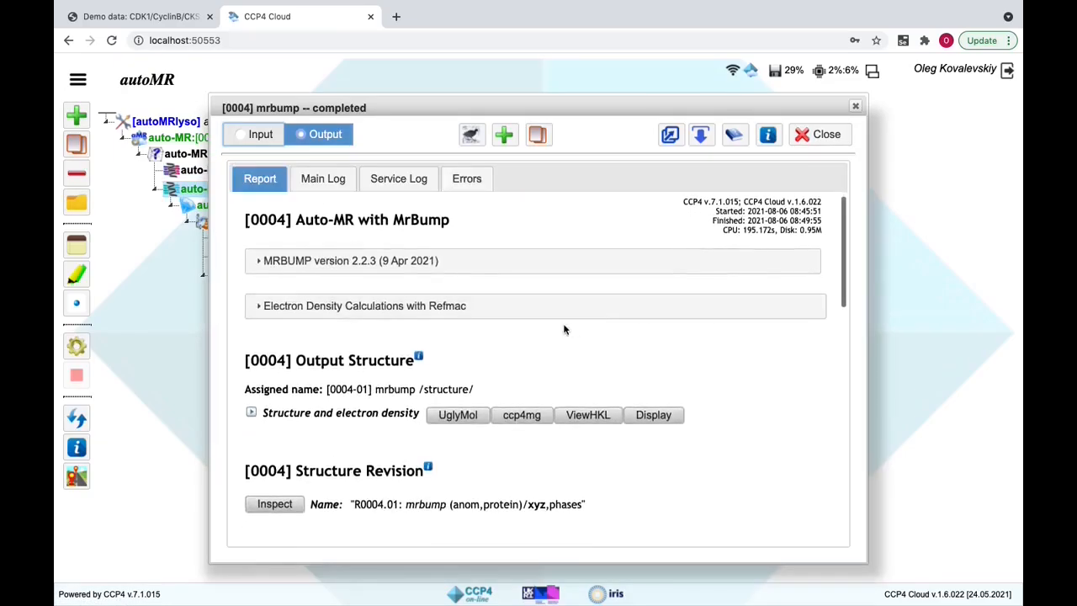
scroll(630, 261, down, 3)
scroll(632, 258, up, 3)
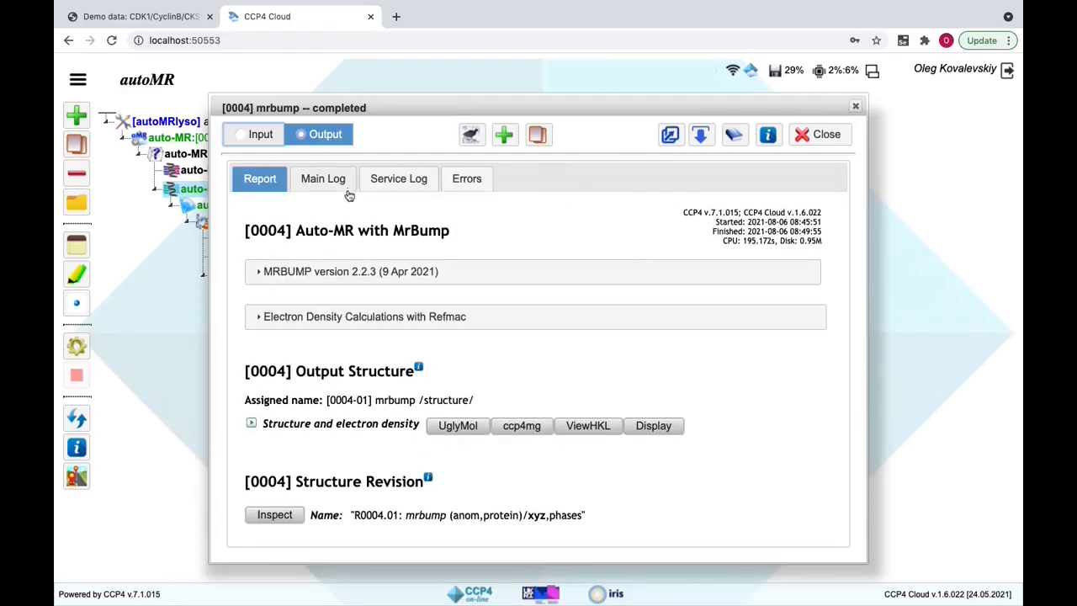
click(357, 271)
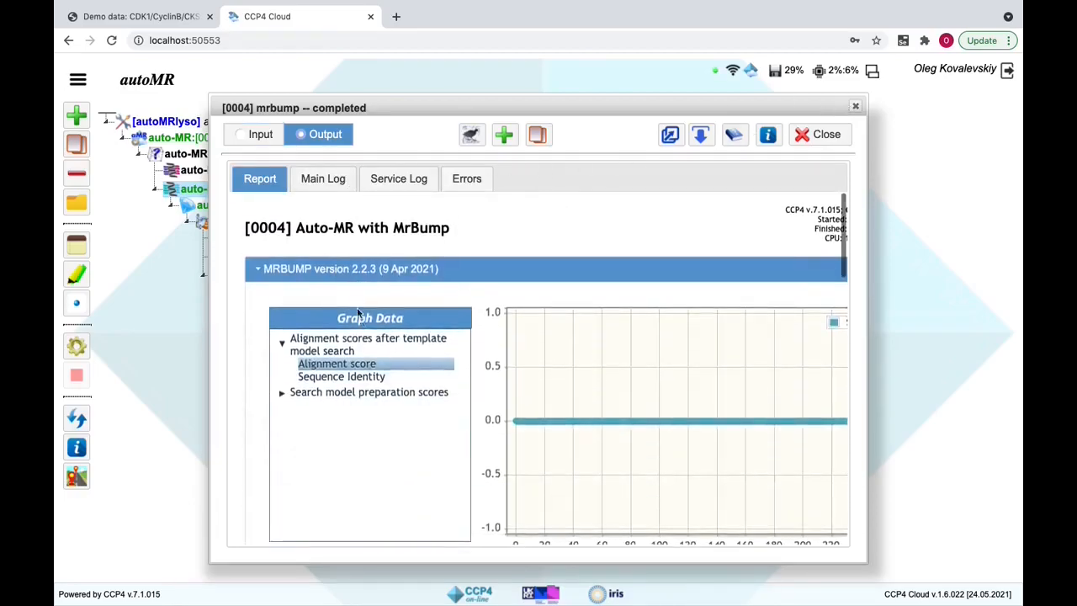
click(392, 378)
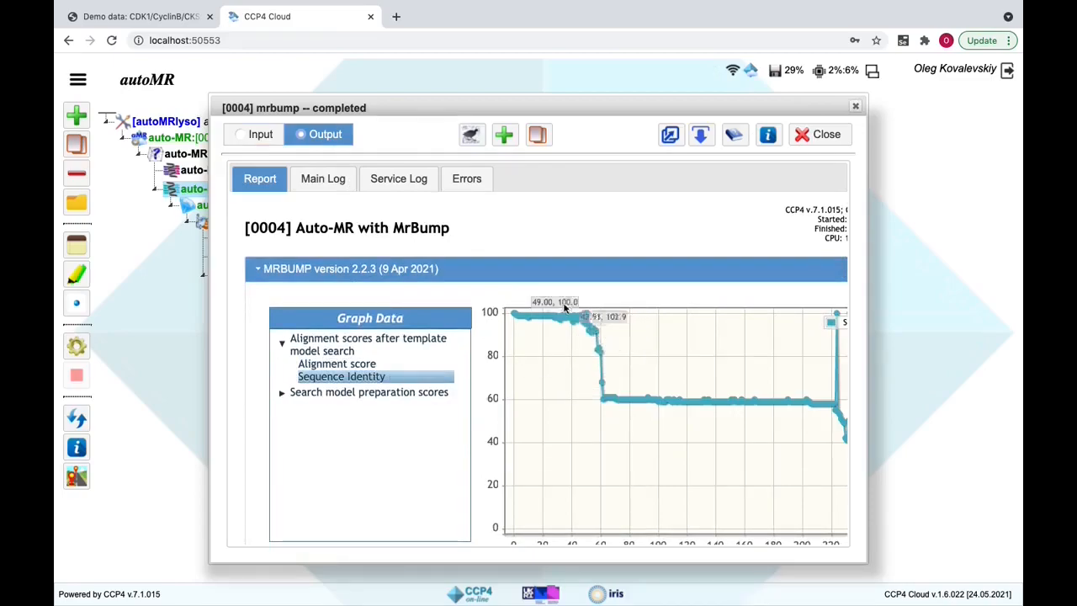
click(812, 137)
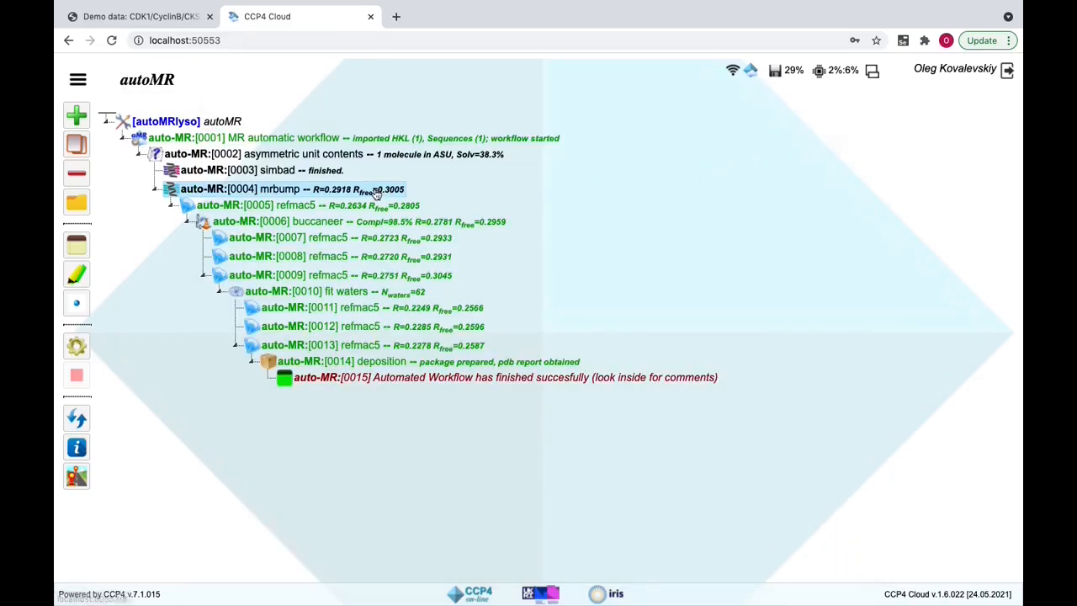
Step: Examine the refinement results and R-factor graph of refmac5 job [0005], and read the workflow's closing remark [0015]
double_click(308, 209)
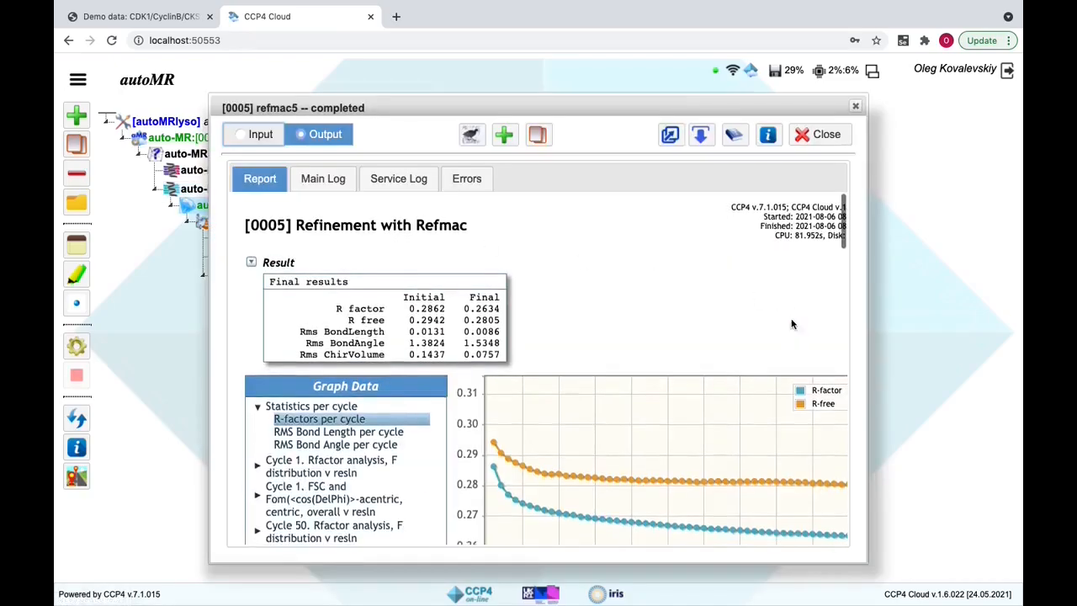
scroll(791, 328, down, 3)
scroll(740, 414, down, 1)
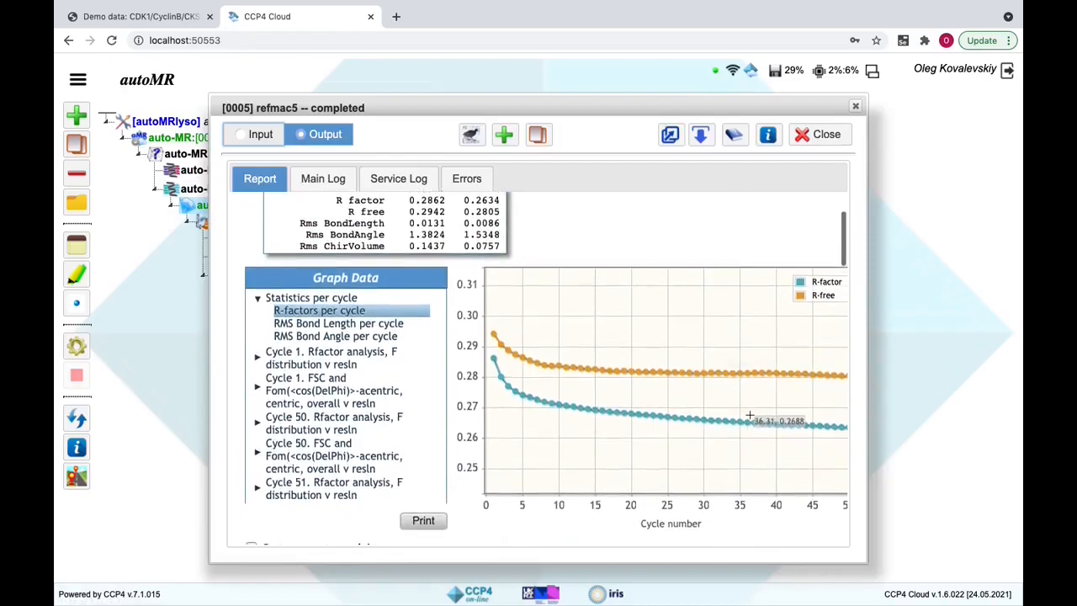
click(826, 137)
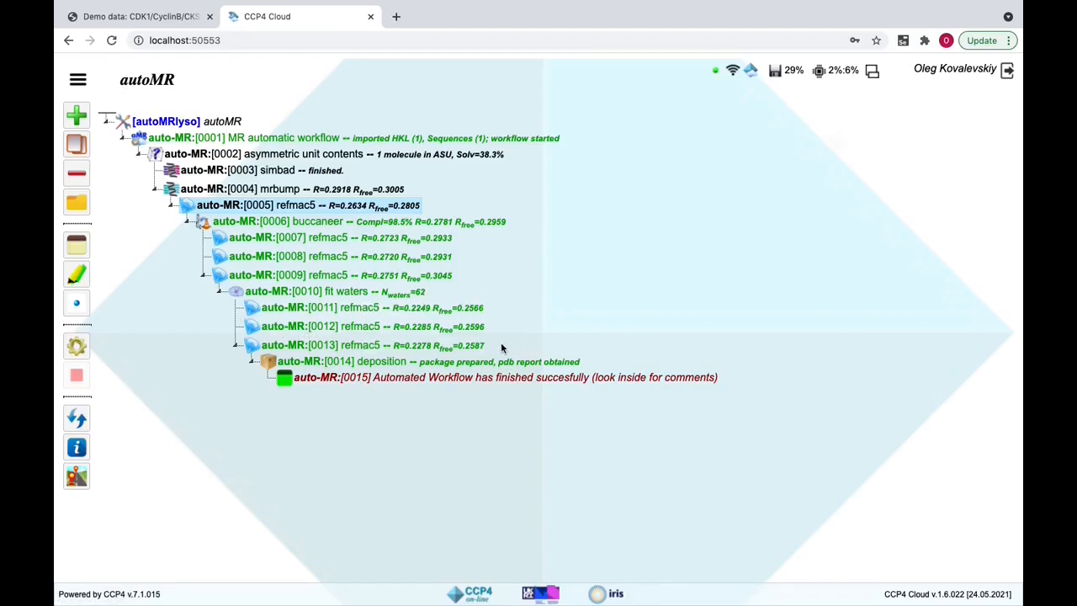
double_click(478, 380)
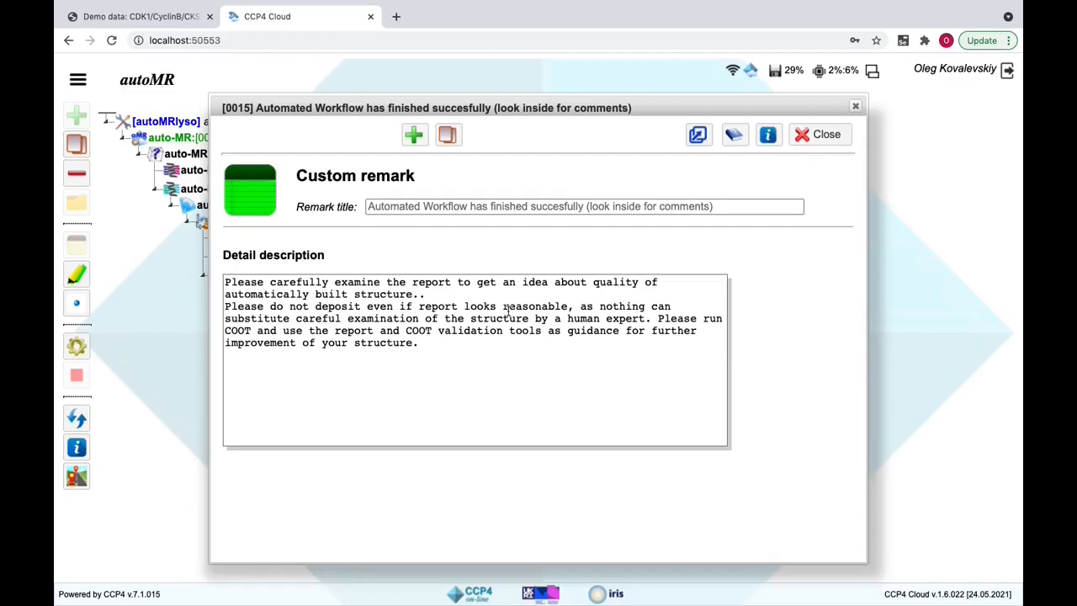
click(825, 135)
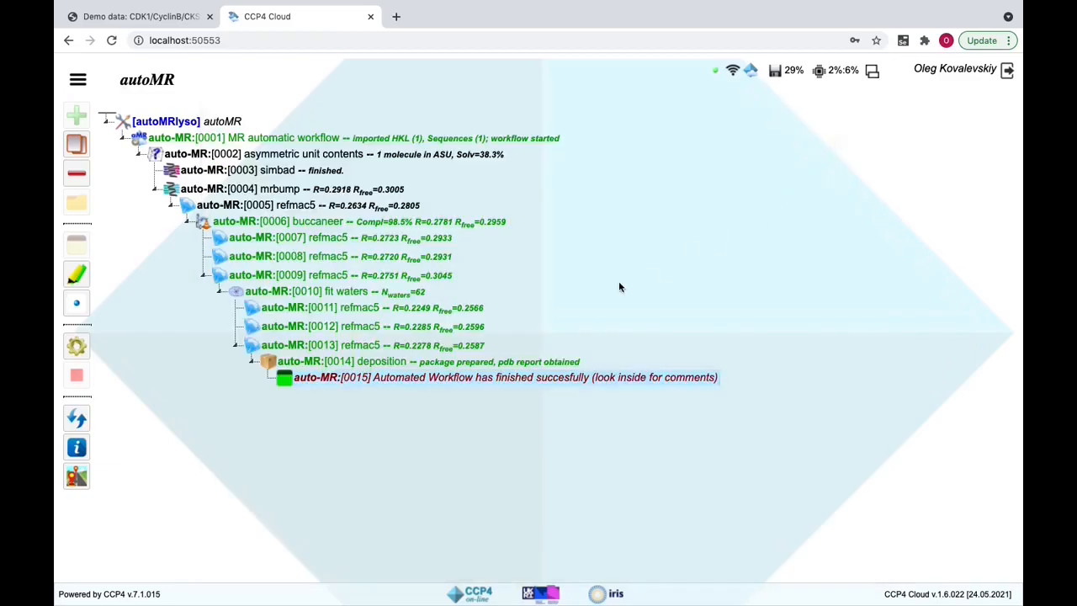
Step: Examine the deposition job [0014] report, including the wwPDB Validation Report's overall quality metrics on page 2
double_click(476, 363)
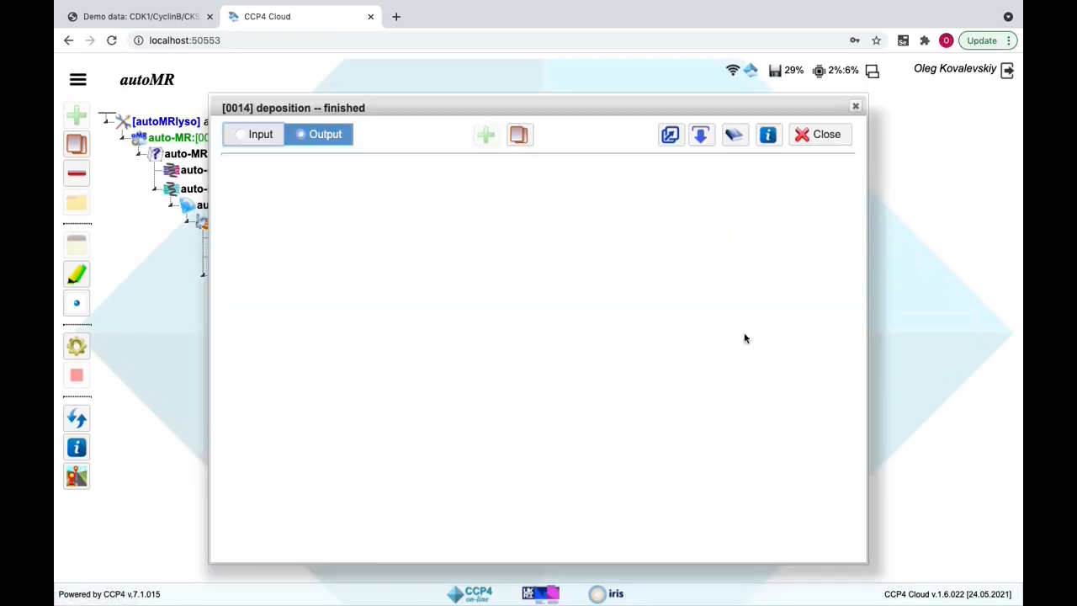
scroll(749, 341, down, 2)
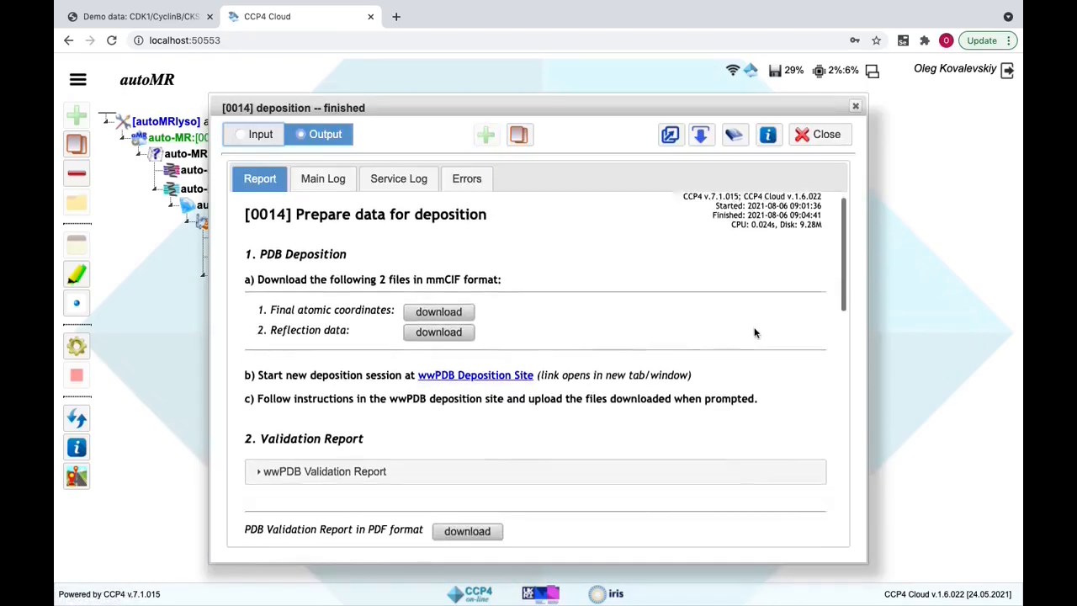
click(745, 407)
scroll(793, 306, down, 4)
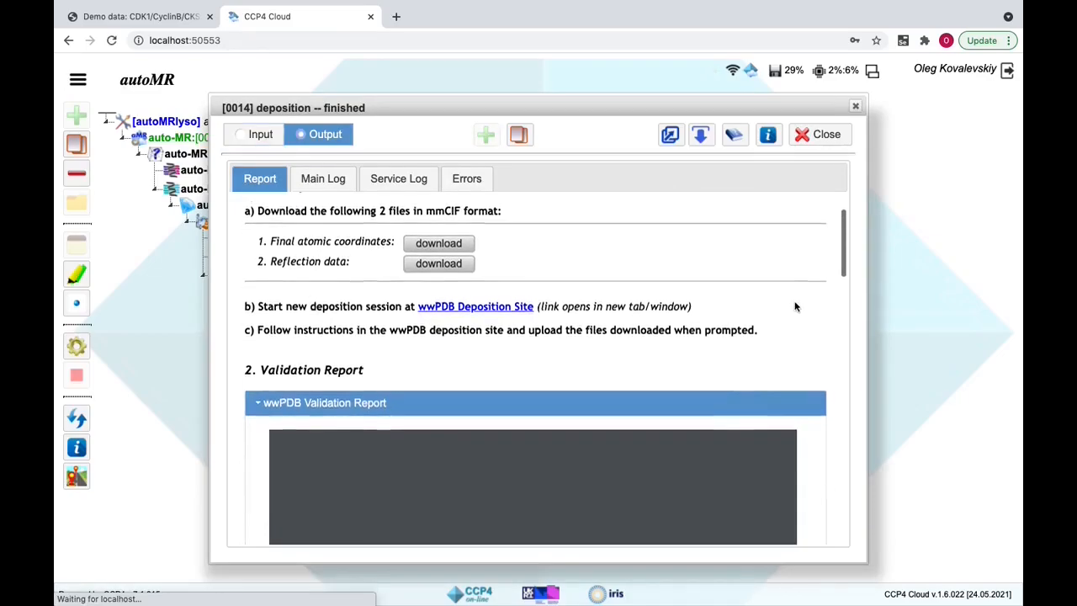
scroll(816, 312, down, 3)
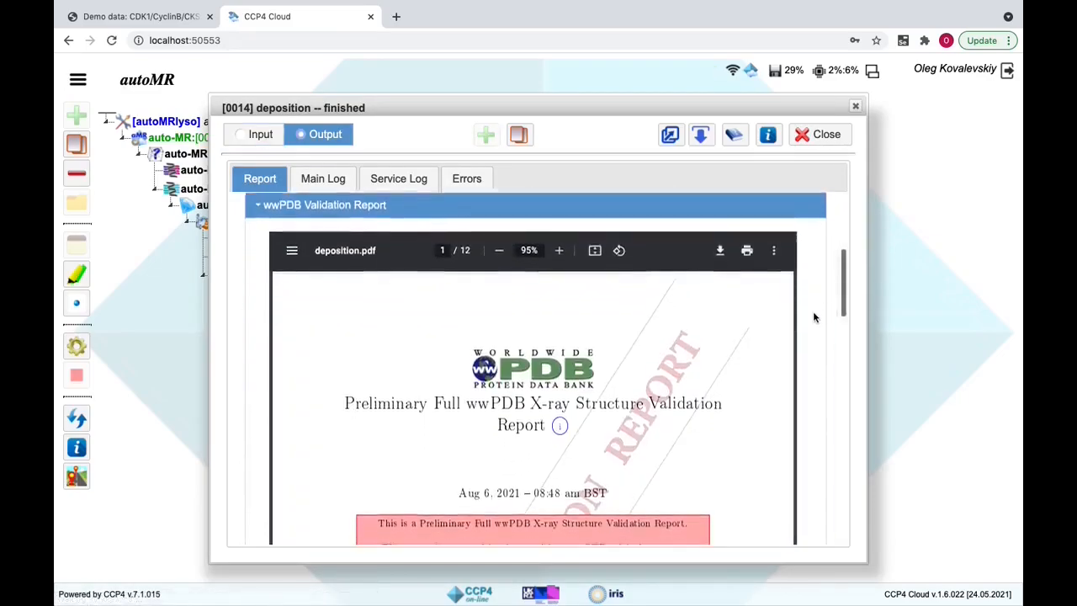
scroll(717, 343, down, 10)
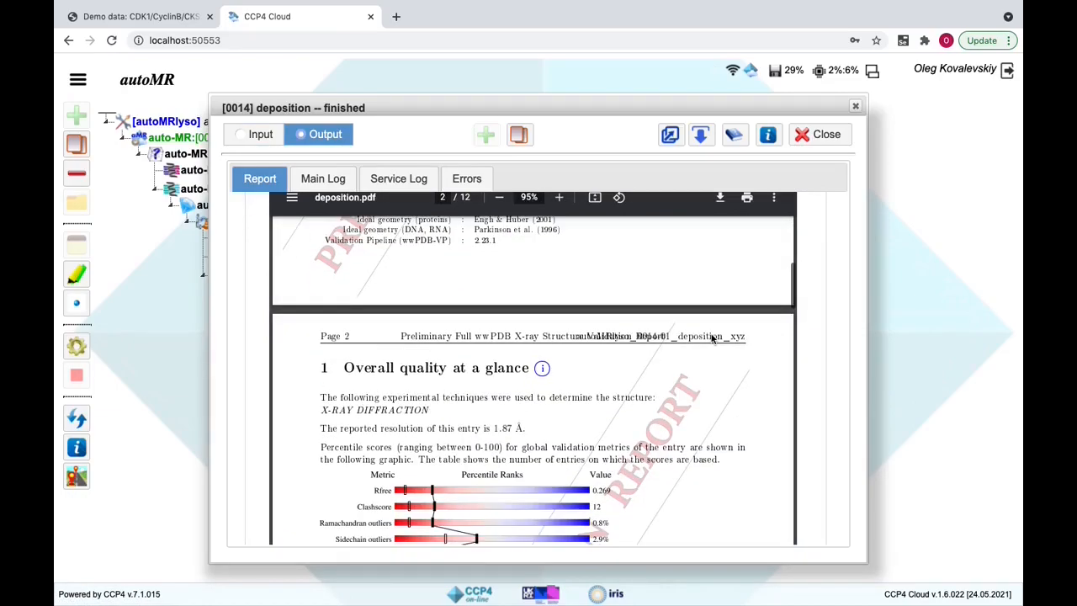
scroll(712, 339, down, 3)
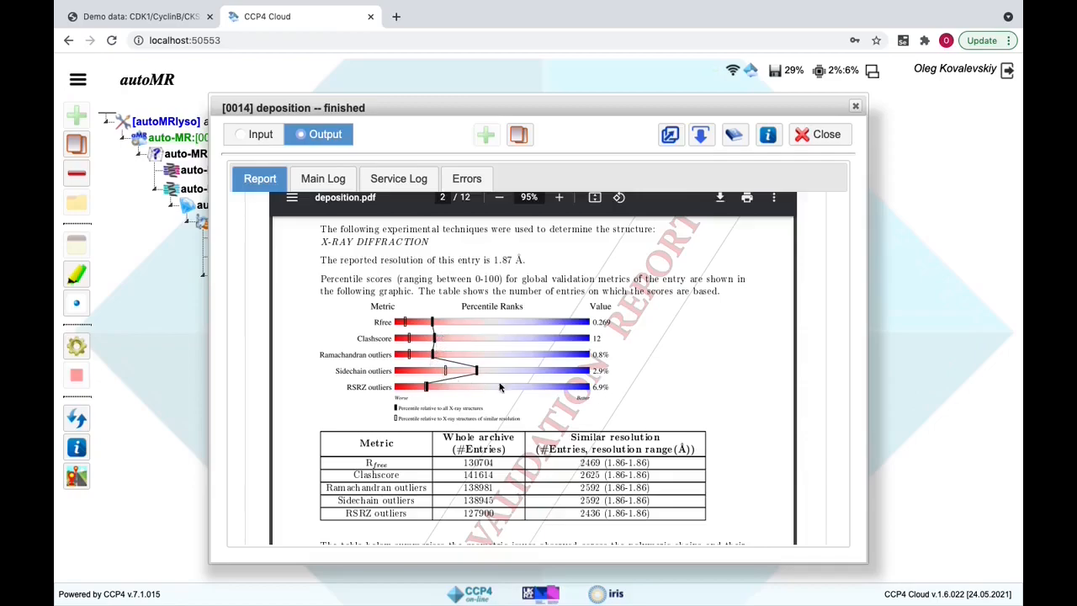
click(829, 132)
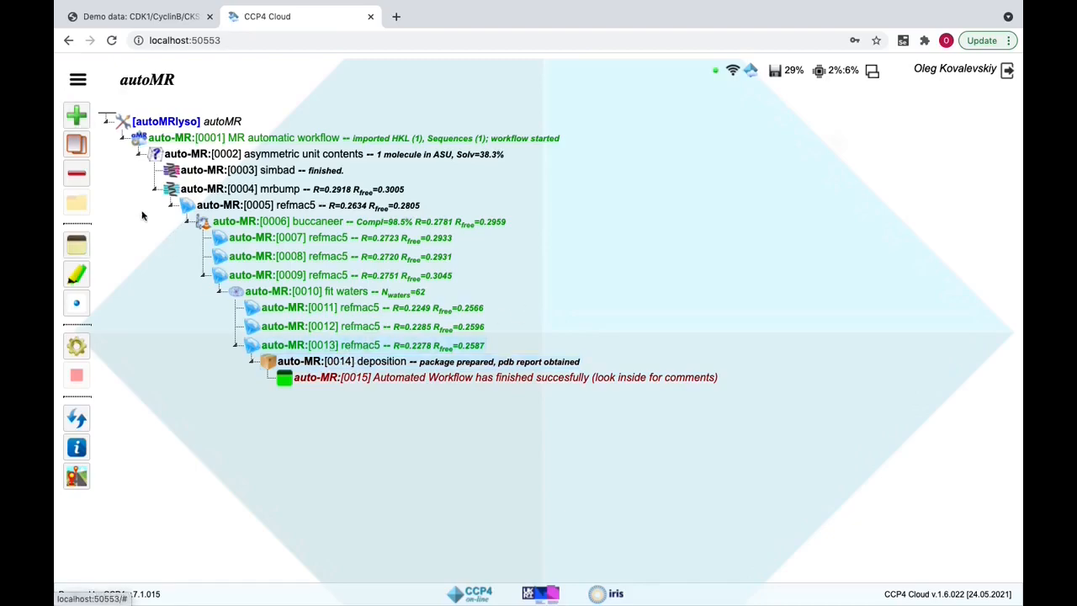
Step: Add a Model Building with Coot job after the deposition job and run it on structure revision R0013.01
click(77, 116)
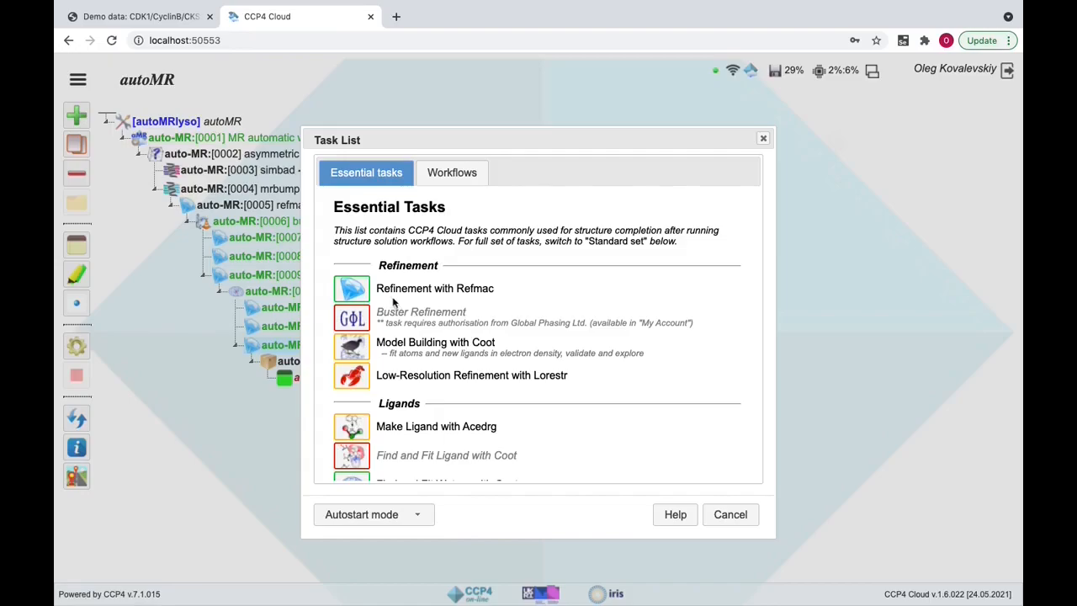
click(352, 345)
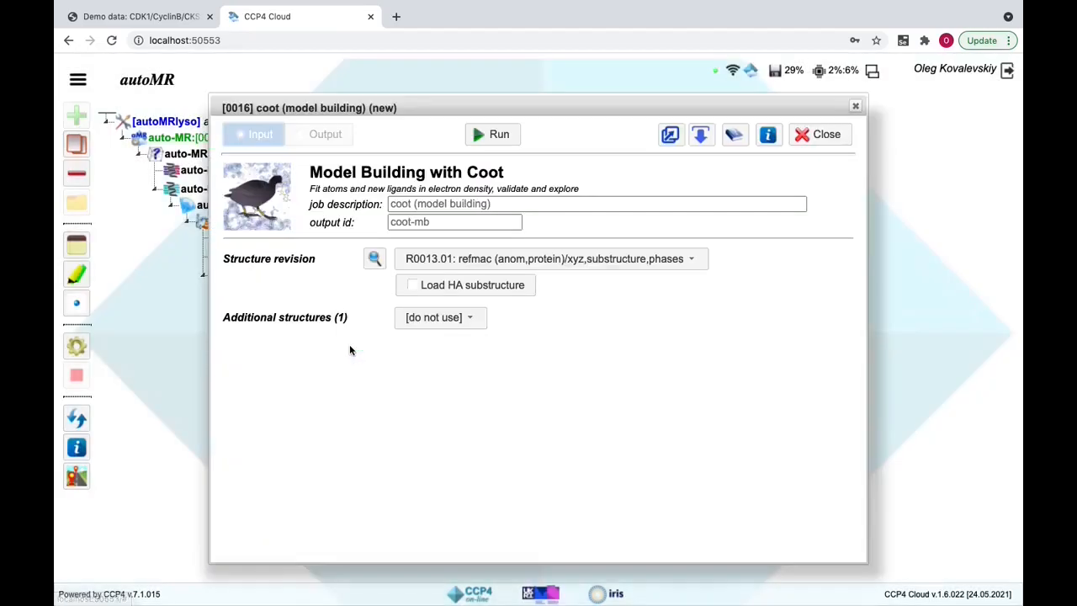
click(497, 134)
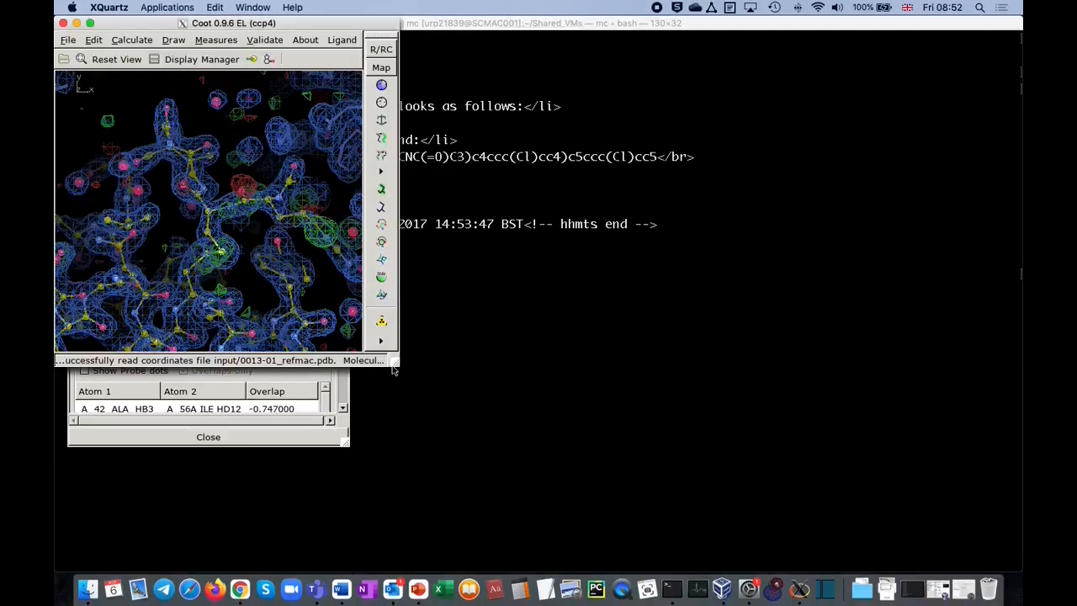
Step: Enlarge the Coot window and inspect the refined model in its electron density from several angles
drag(393, 370, 714, 558)
drag(471, 408, 471, 439)
drag(411, 376, 364, 278)
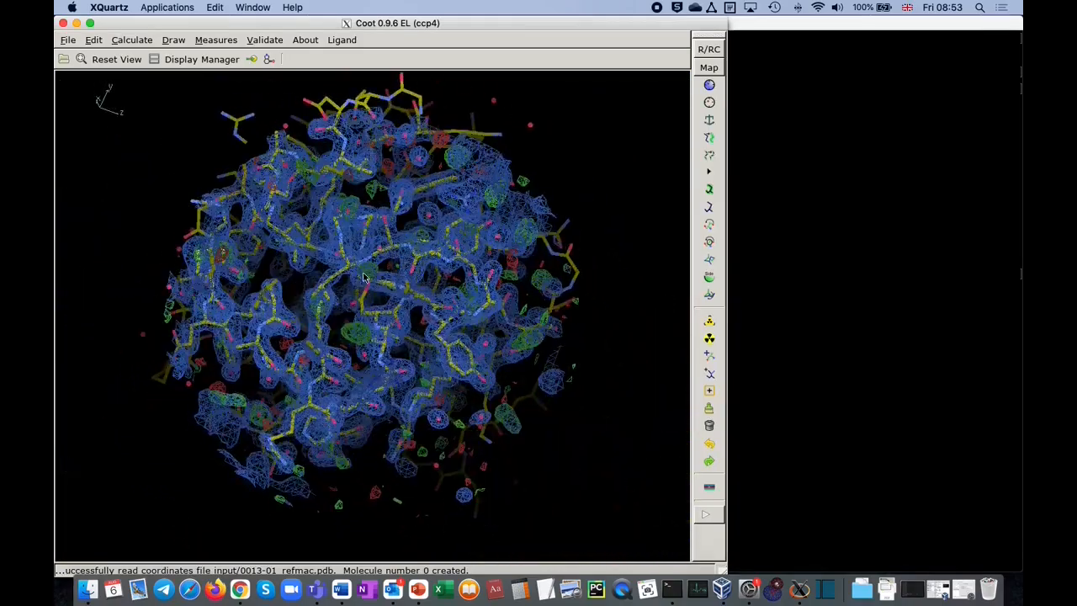
drag(412, 345, 287, 355)
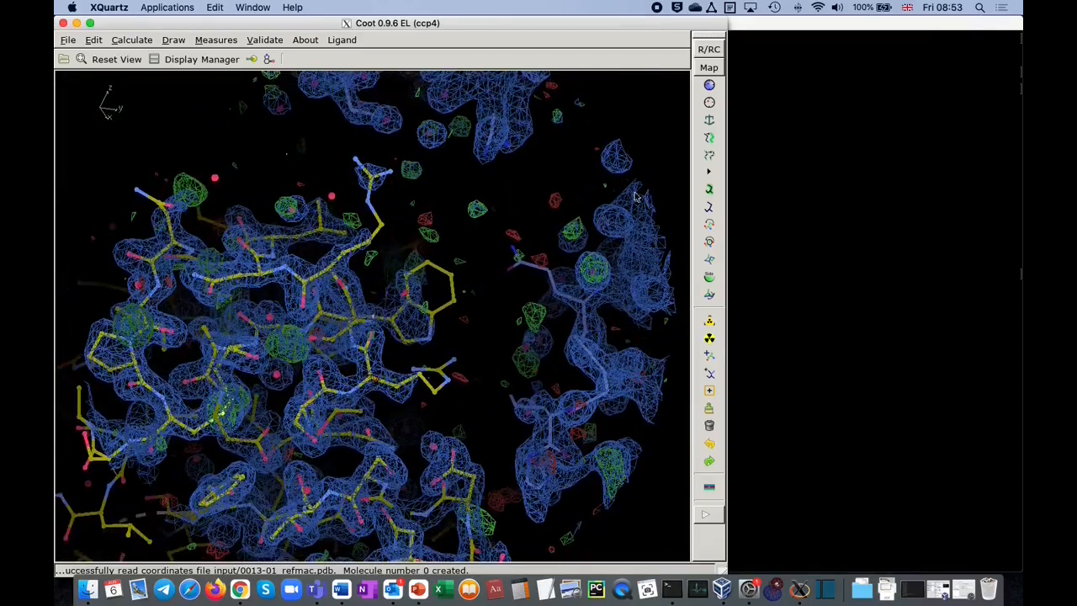
Step: Real-space refine residue 77 ASN of chain A against the map and accept the refinement
click(709, 85)
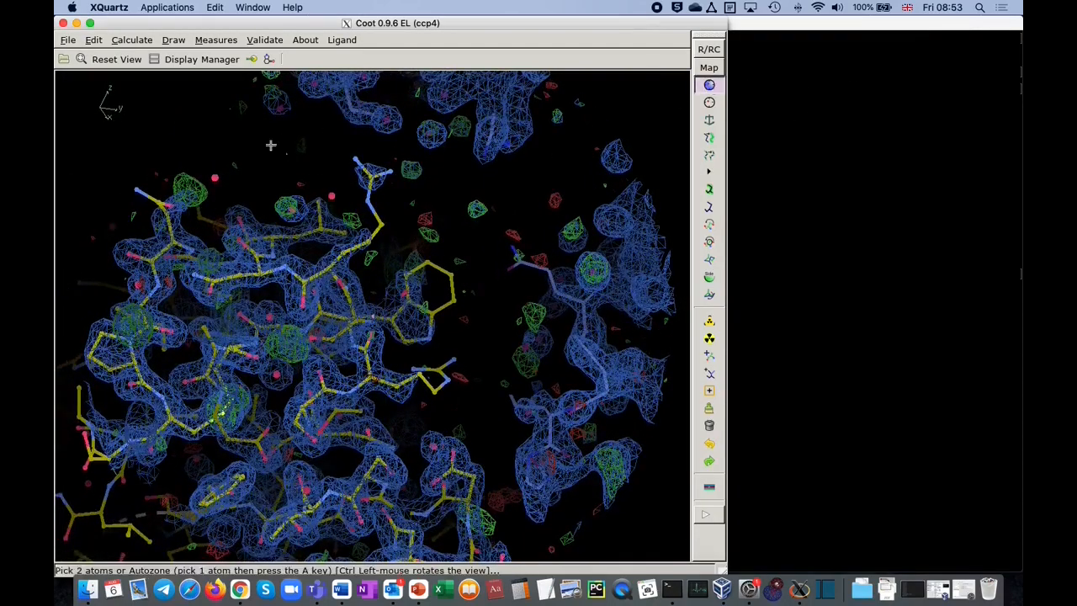
click(173, 239)
click(173, 239)
drag(206, 44, 500, 52)
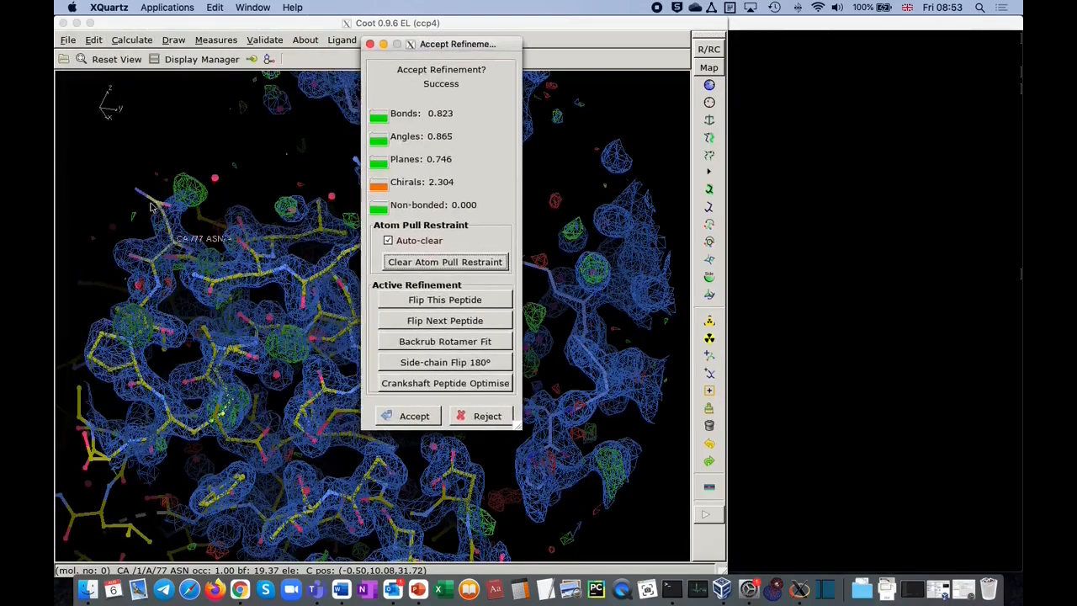
key(Return)
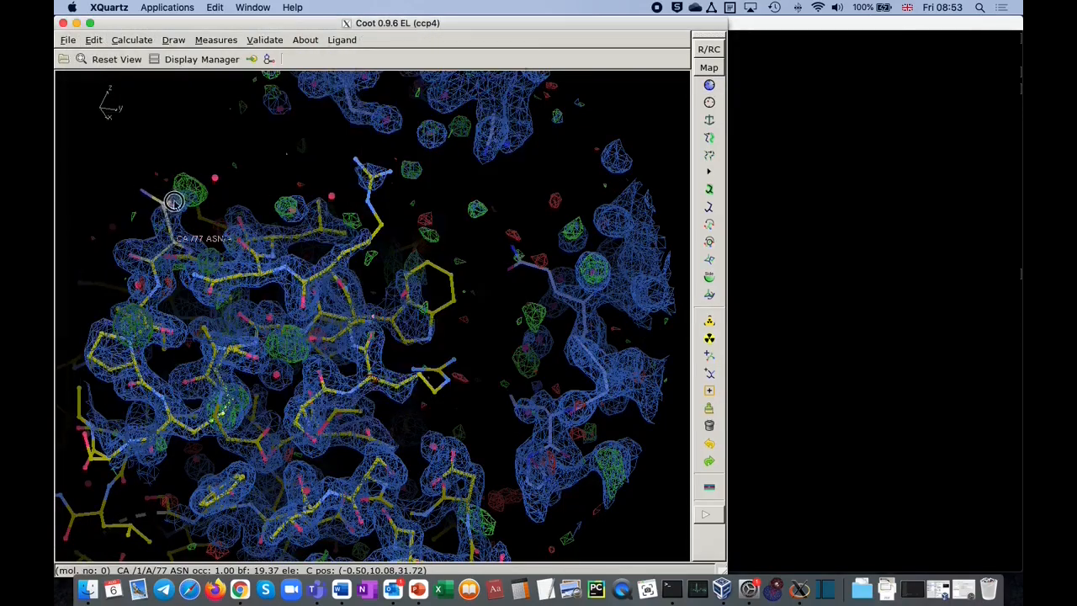
drag(168, 207, 190, 234)
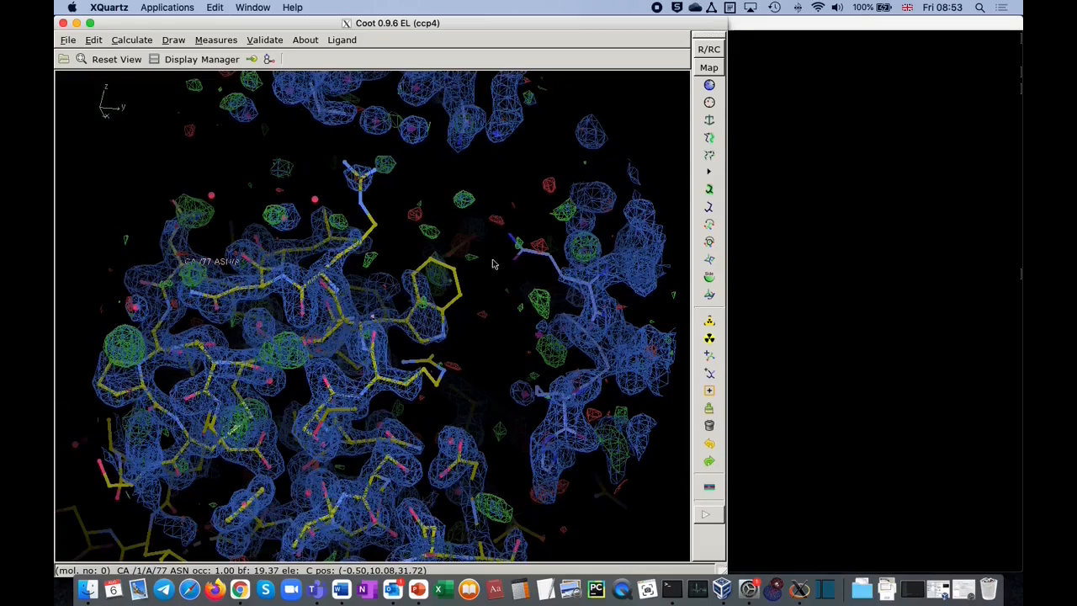
Step: Exit Coot without saving the coordinates and close the report of model building job [0016]
click(67, 41)
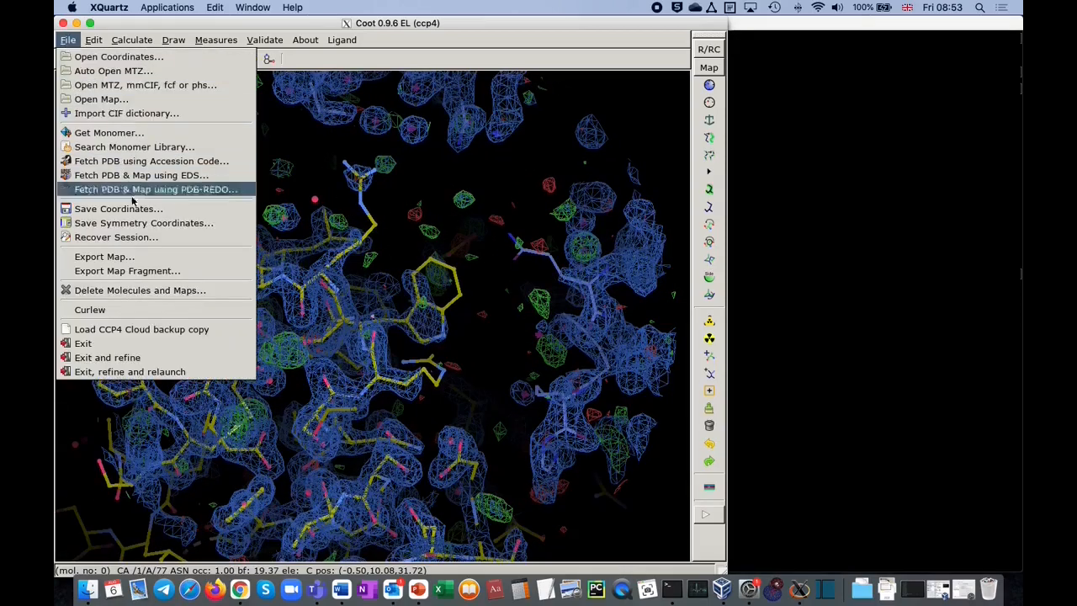
click(166, 343)
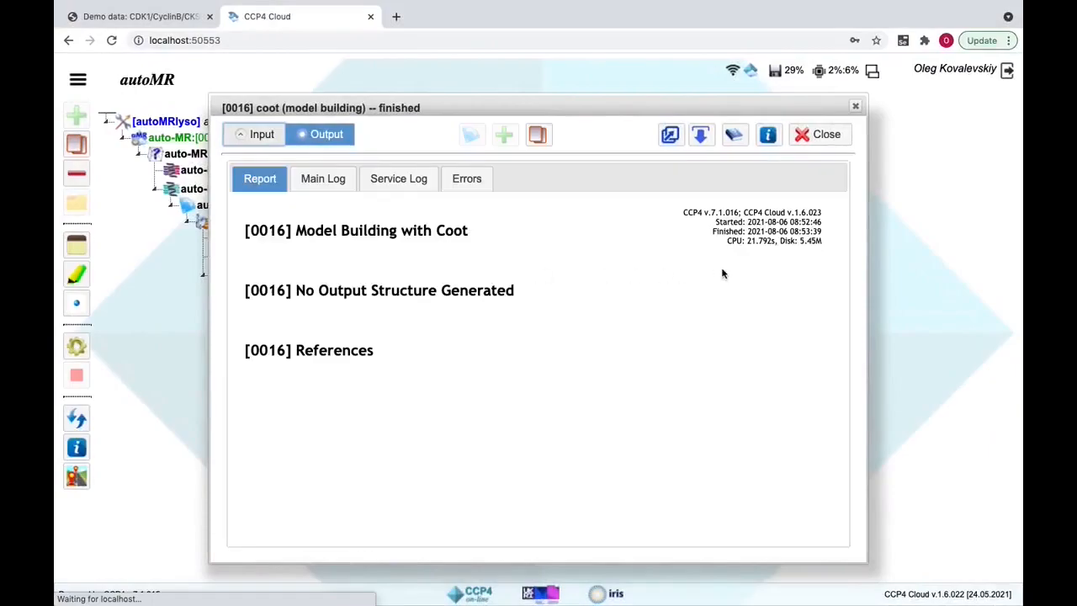
click(824, 136)
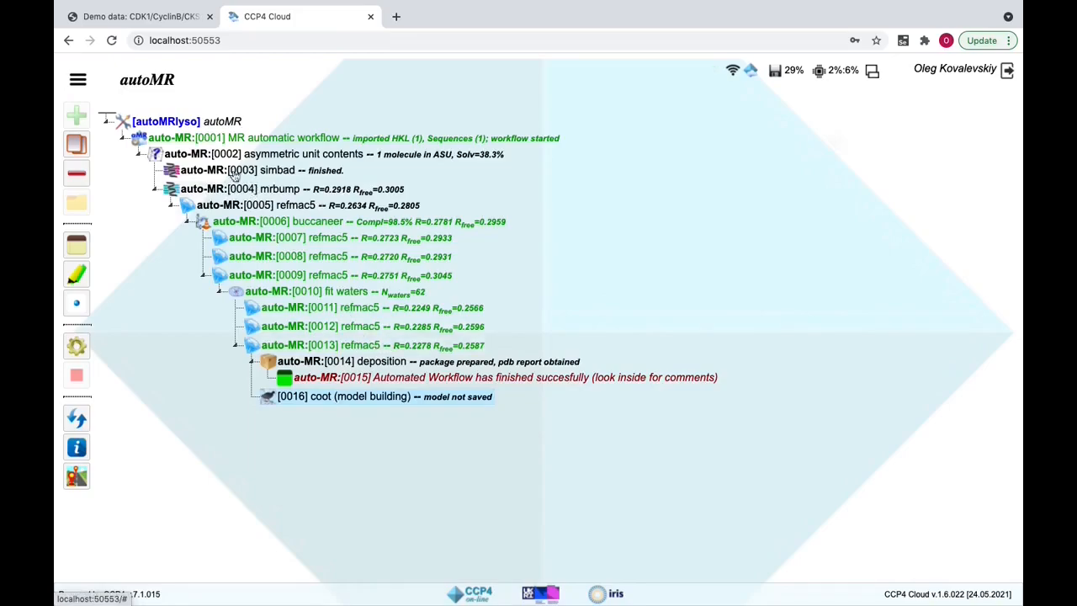
Step: Return to the project list and add an Autostart project with ID smrDemo and name MDM2
click(78, 80)
click(94, 108)
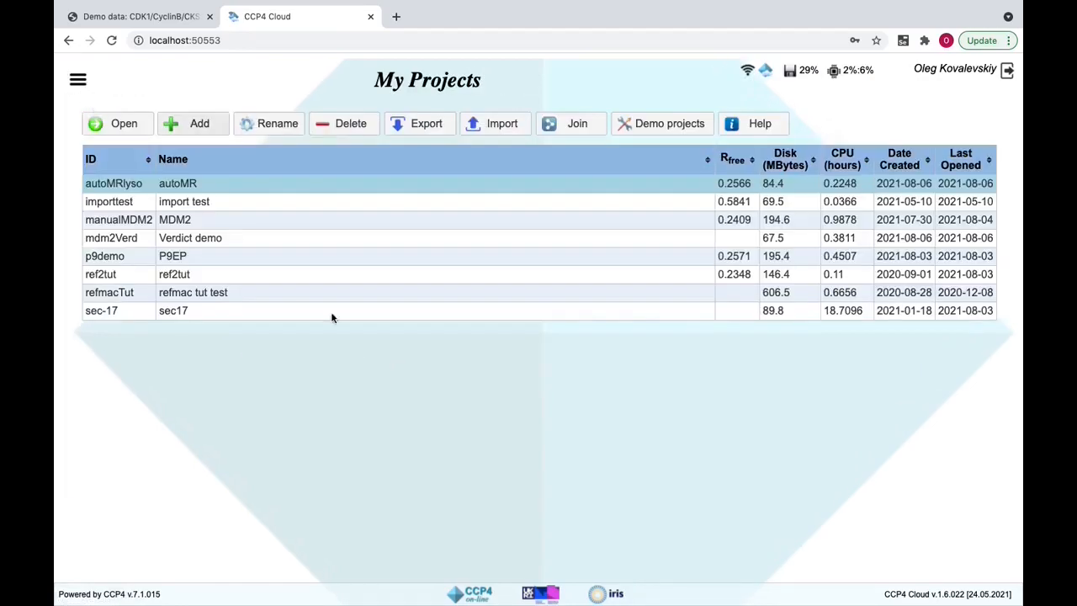
click(198, 126)
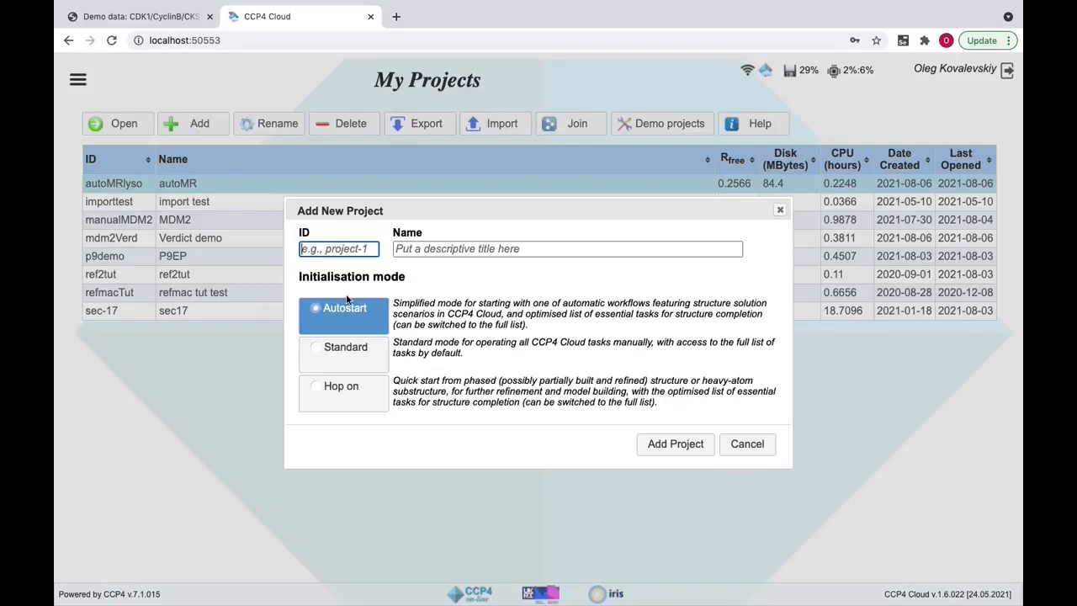
text(smrDemo)
click(463, 249)
text(MDM2)
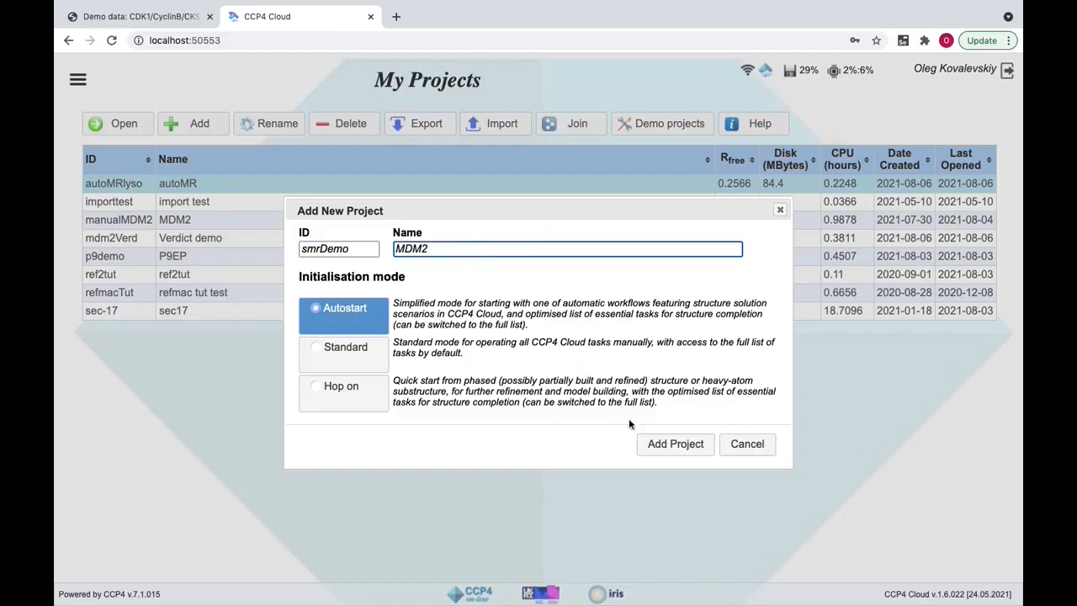
click(661, 445)
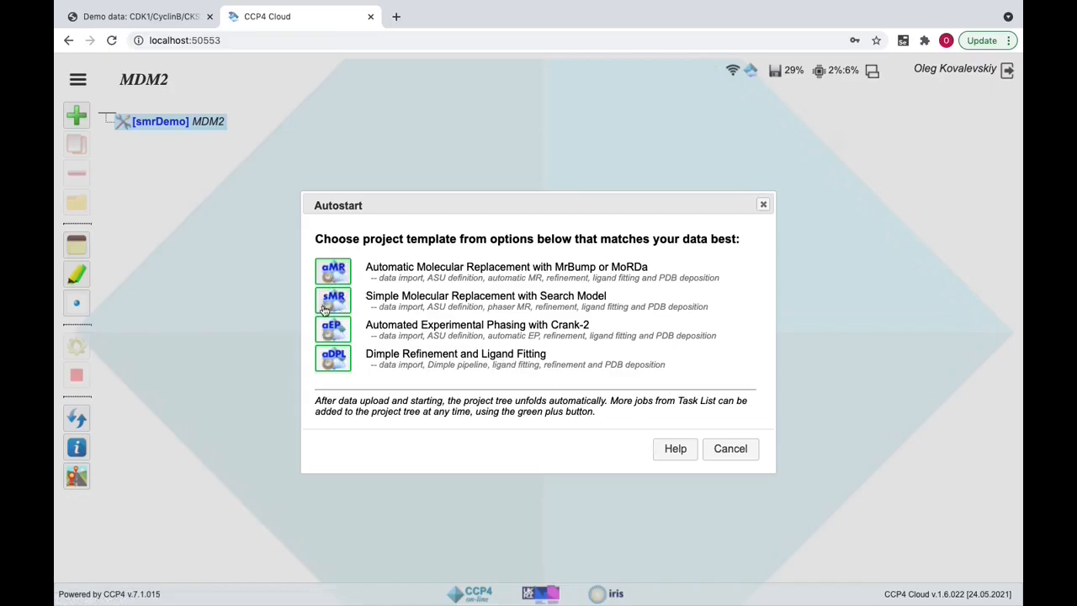
Step: Start the Simple Molecular Replacement with Search Model workflow and load mdm2_unmerged.mtz from demo_data/mdm2_nolig as reflection data
click(344, 309)
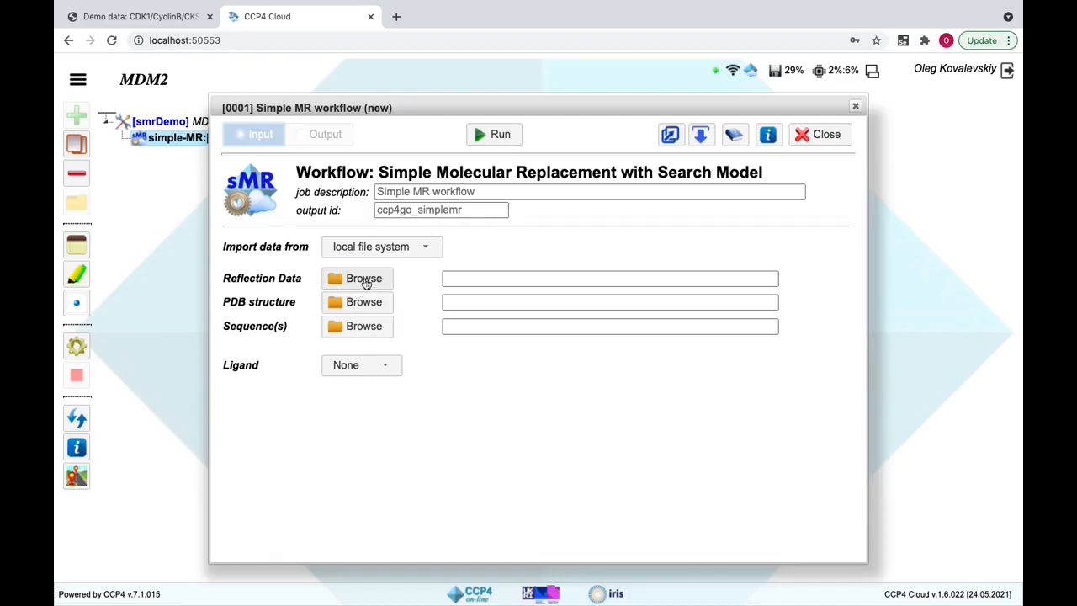
click(365, 282)
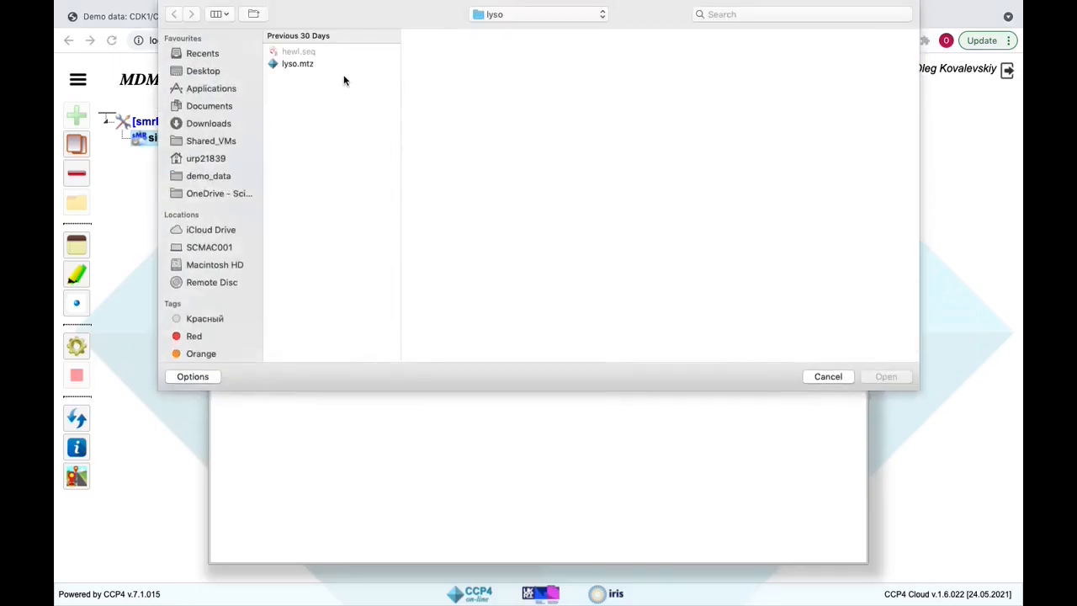
click(233, 174)
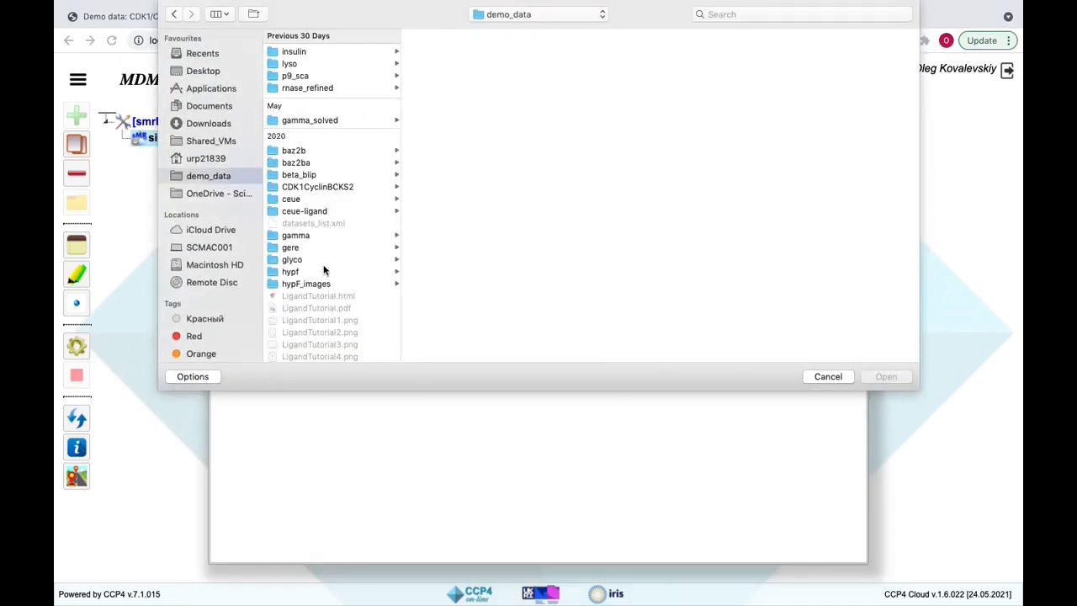
scroll(324, 269, down, 3)
click(335, 307)
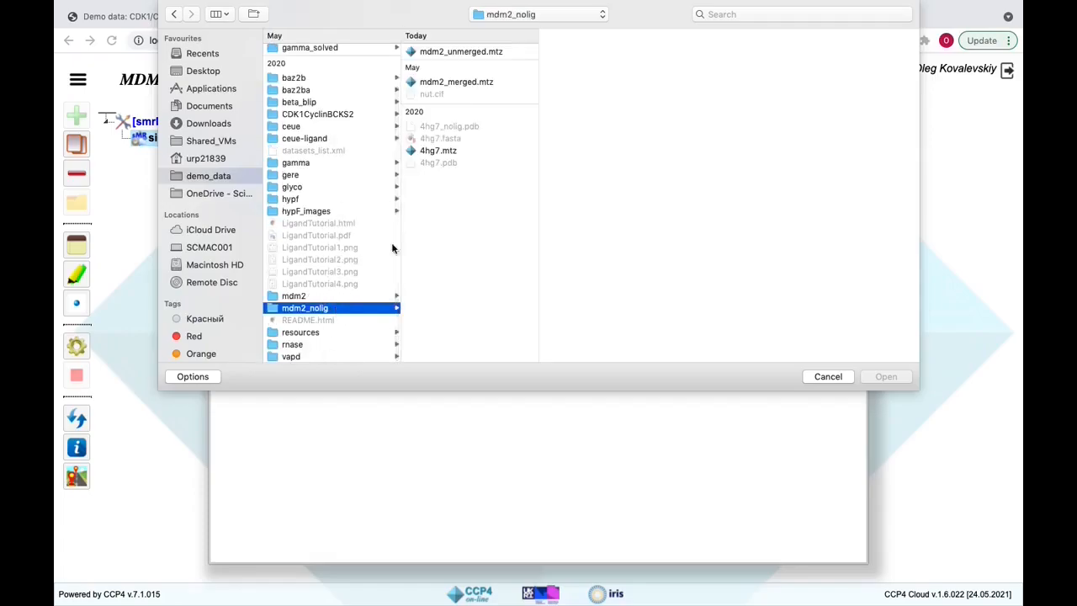
double_click(485, 52)
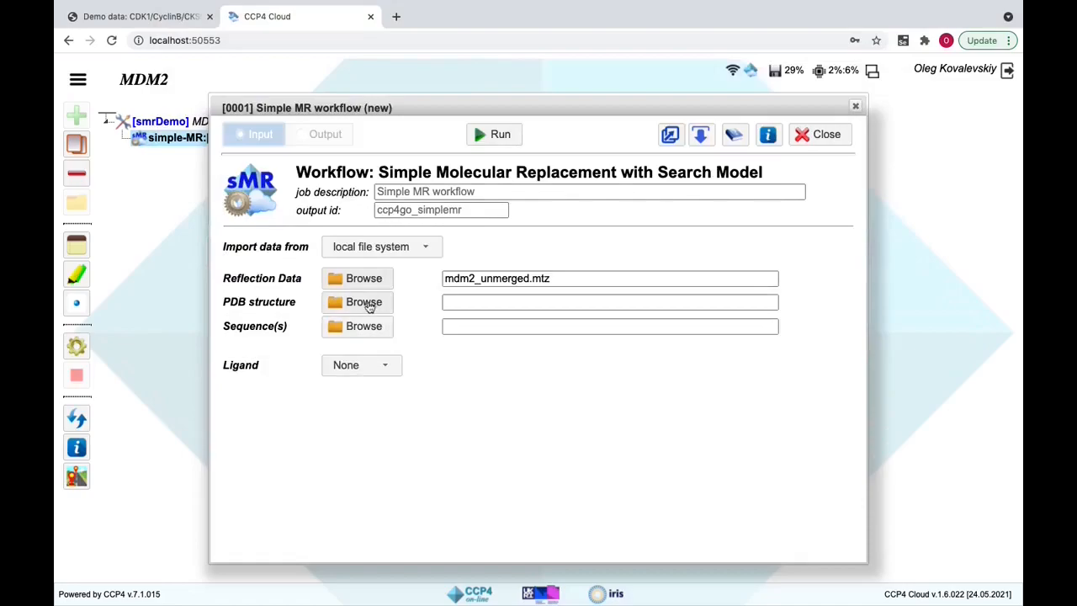
Step: Load 4hg7_nolig.pdb as the PDB structure and upload 4hg7.fasta as a Protein sequence
click(368, 306)
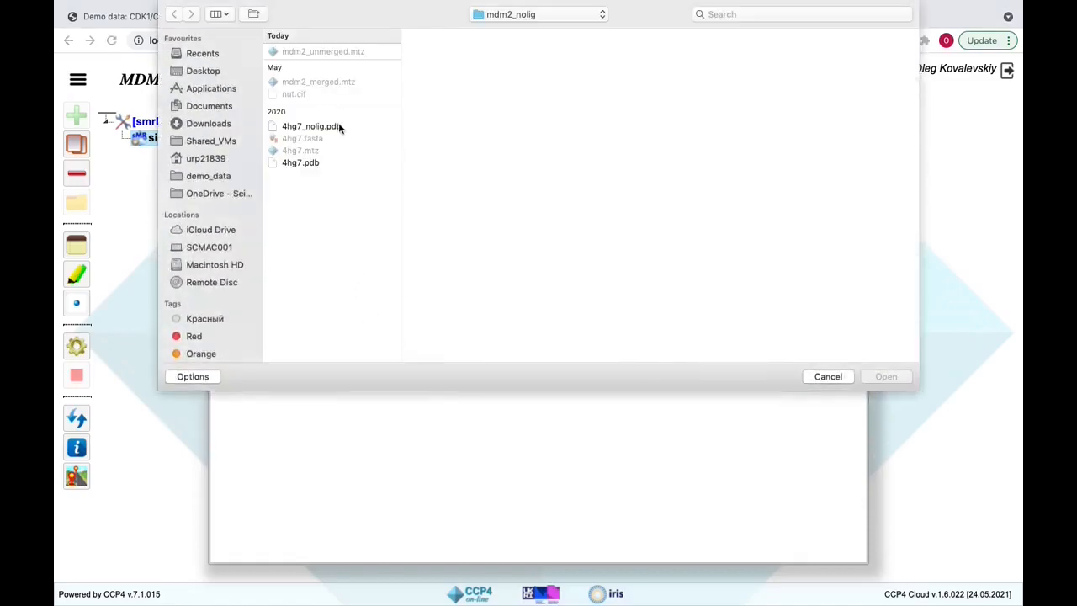
double_click(338, 128)
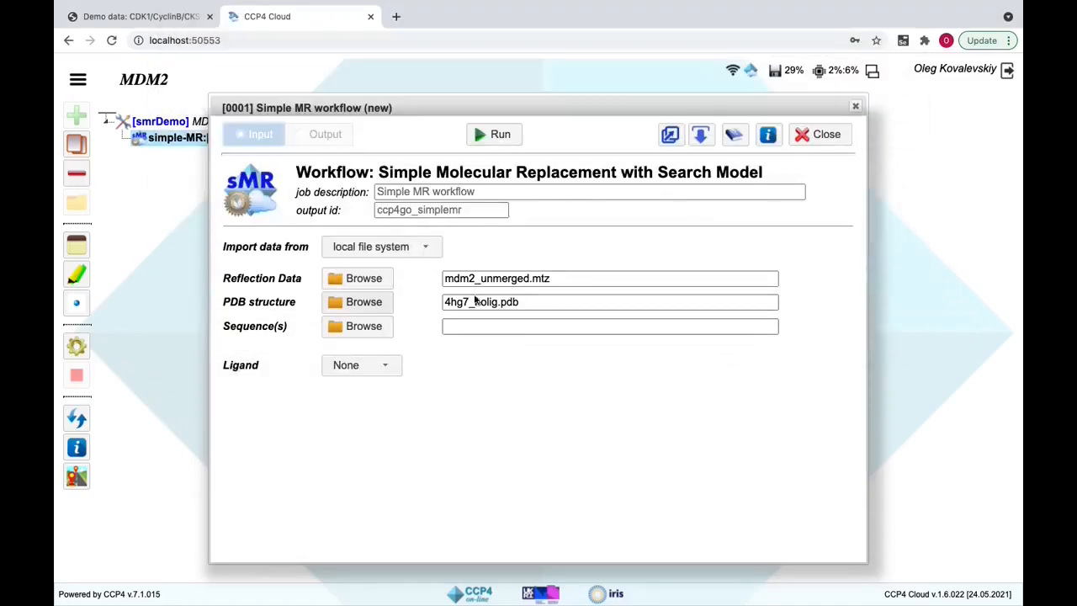
click(367, 328)
click(335, 139)
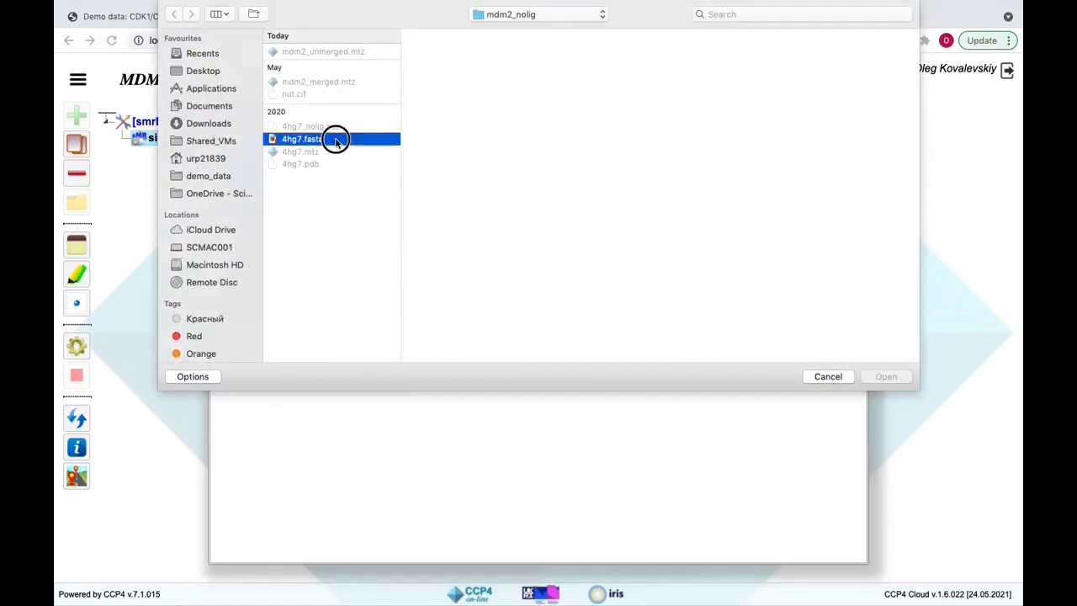
double_click(335, 139)
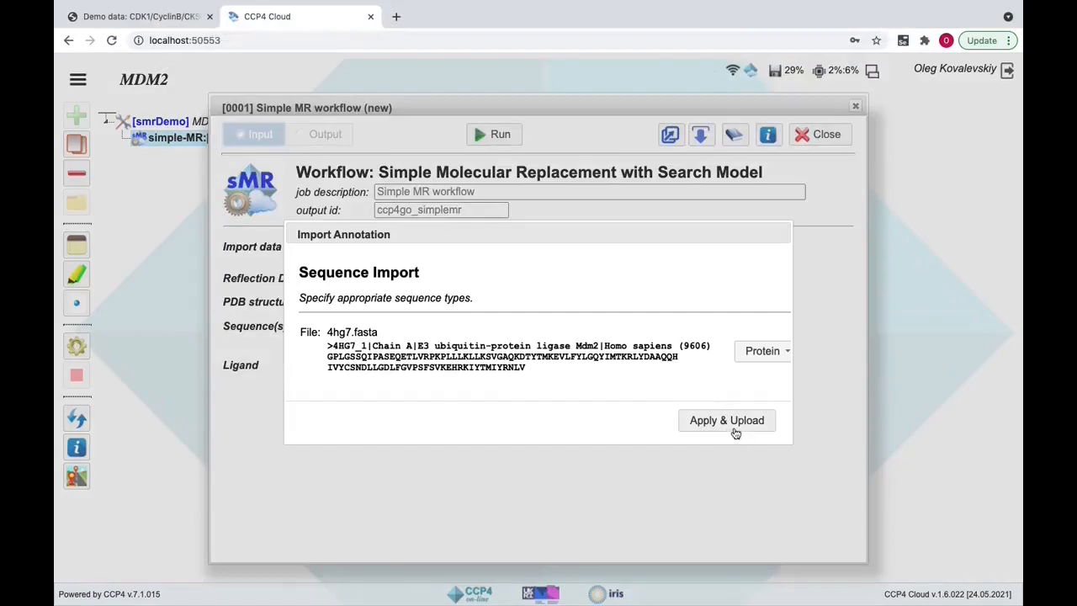
click(732, 428)
Step: Set the ligand input to SMILES and paste in the stereo SMILES string for Nutlin-3a copied from the MDM2 README page
click(373, 366)
click(367, 404)
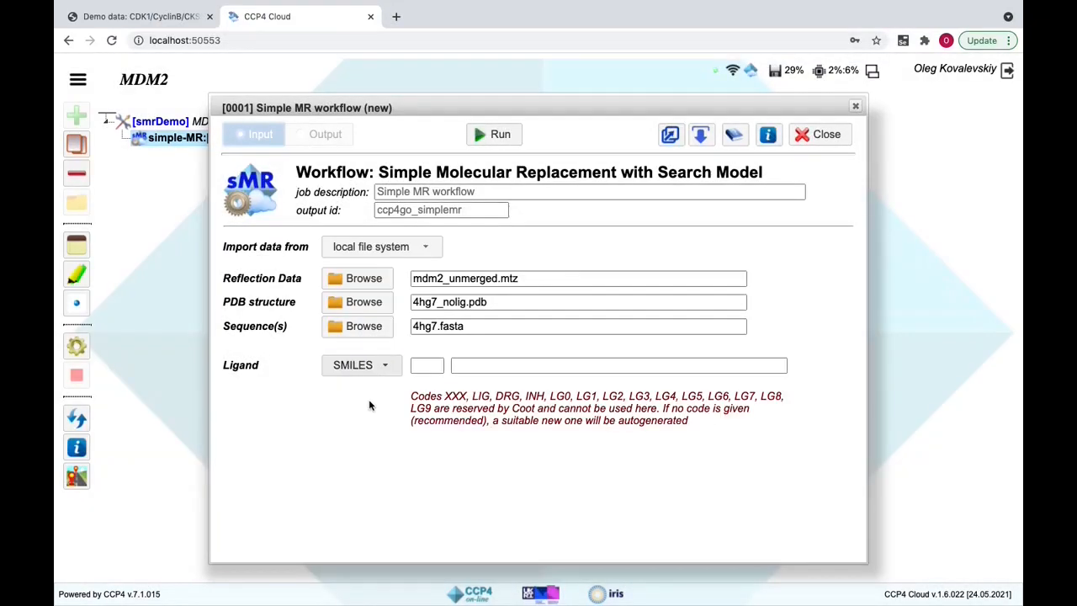
click(166, 17)
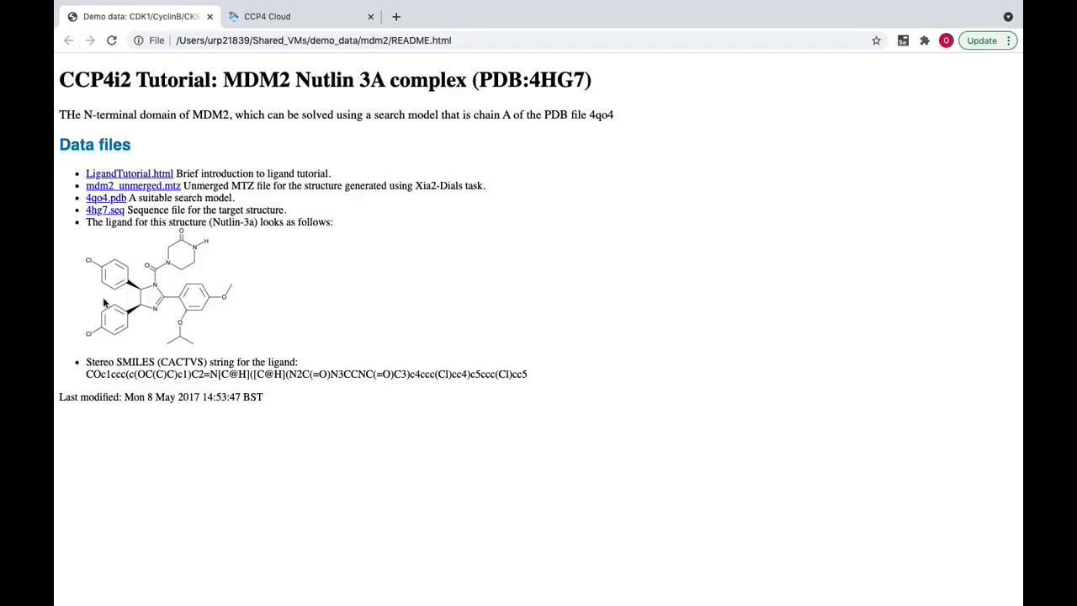
drag(86, 374, 531, 378)
key(super+c)
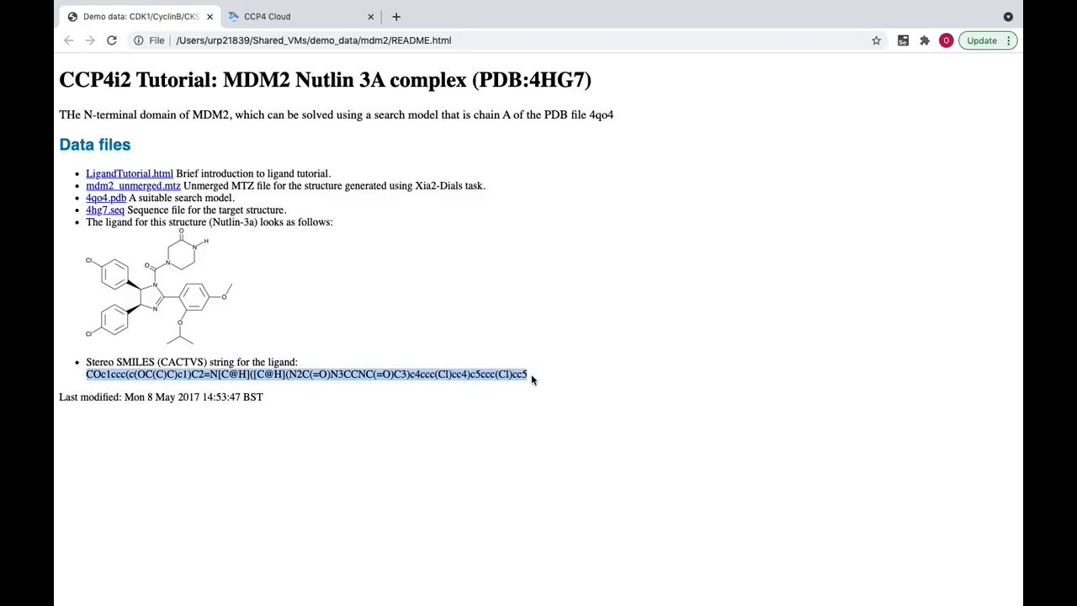
click(268, 16)
click(475, 362)
key(super+v)
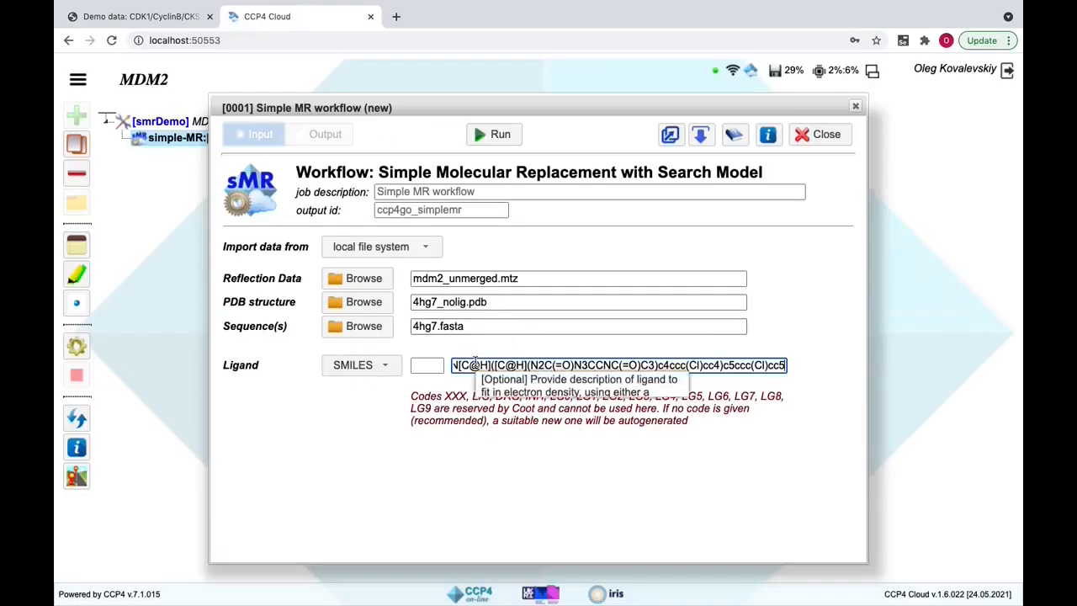
Step: Set the ligand code to NUT and run the Simple MR workflow
click(426, 364)
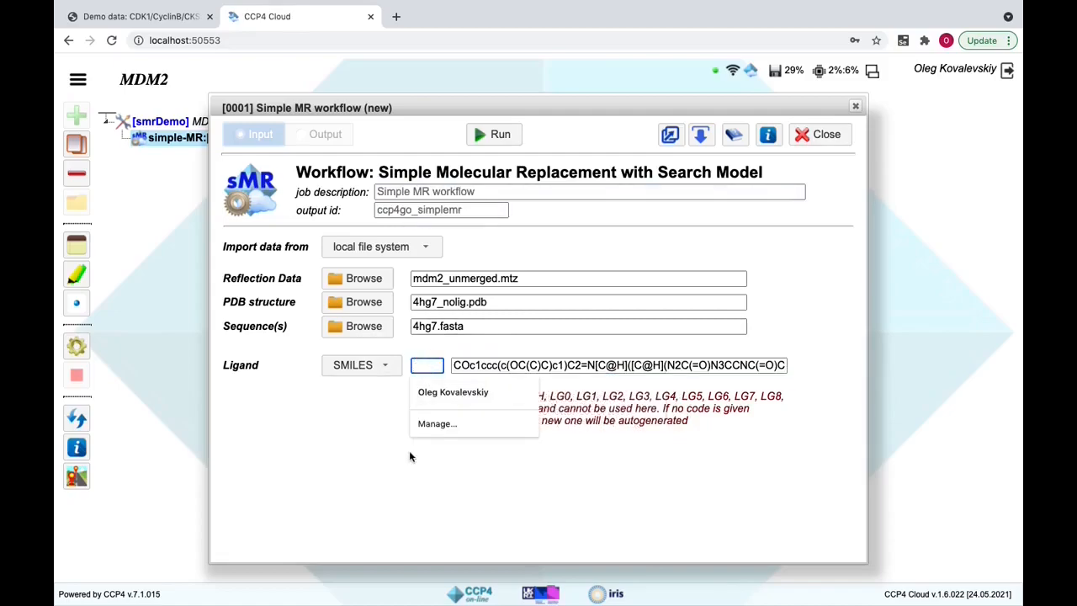
text(NUT)
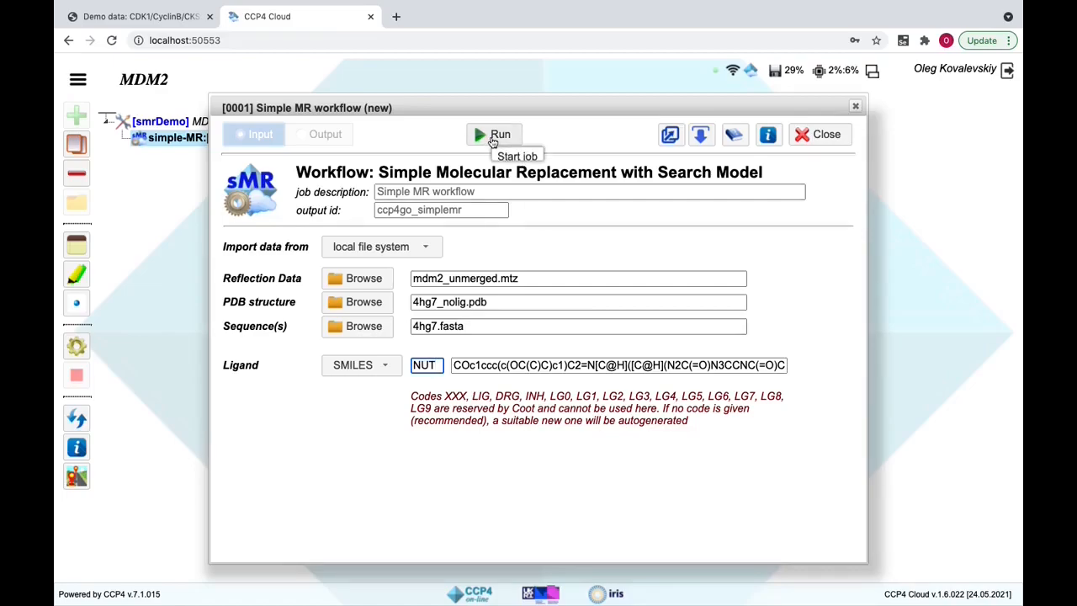
click(494, 136)
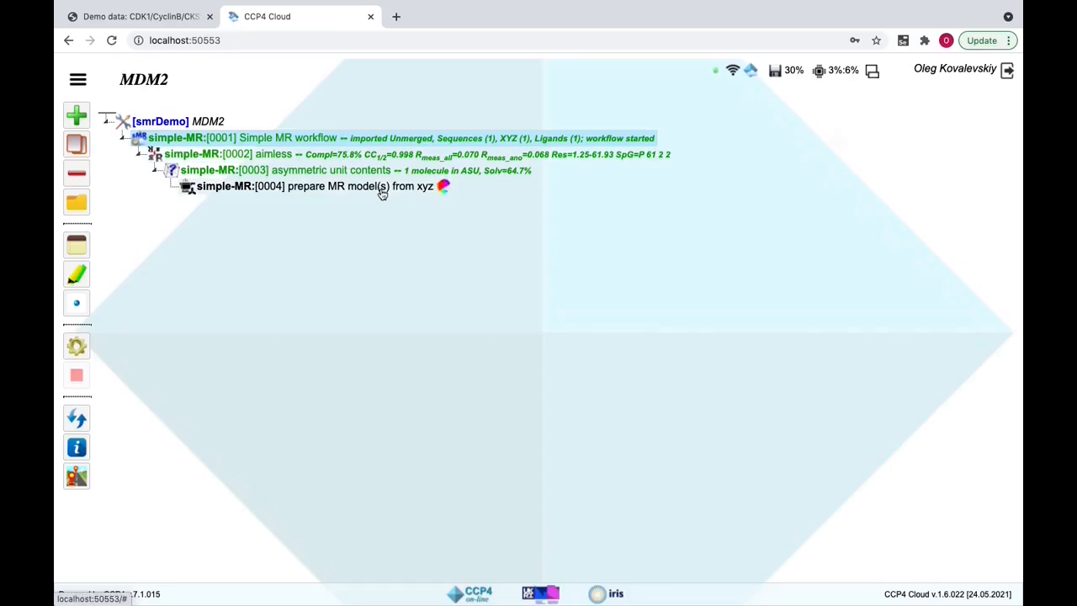
Step: Open the report of aimless job [0002] and examine the scaling and merging summary, including outer-shell statistics and resolution limit estimates
double_click(352, 158)
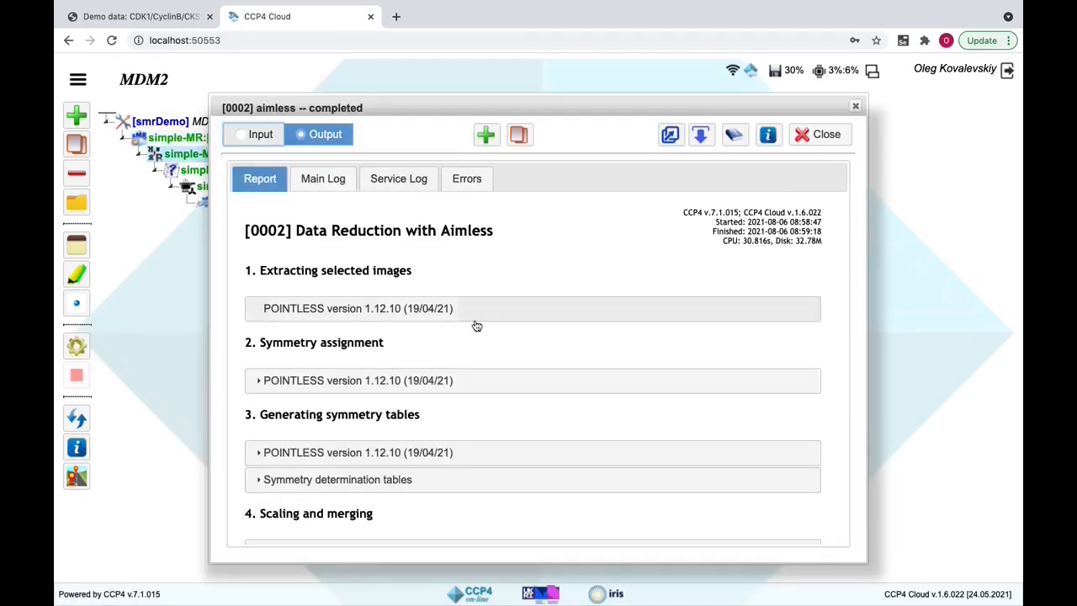
scroll(513, 311, down, 1)
scroll(514, 309, down, 3)
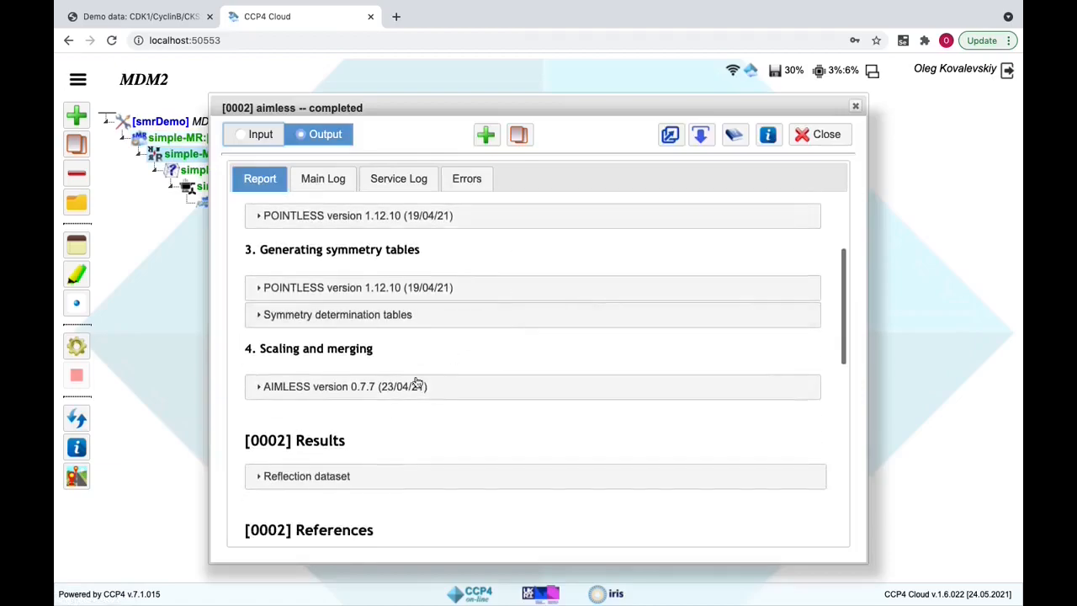
click(505, 389)
scroll(627, 345, down, 2)
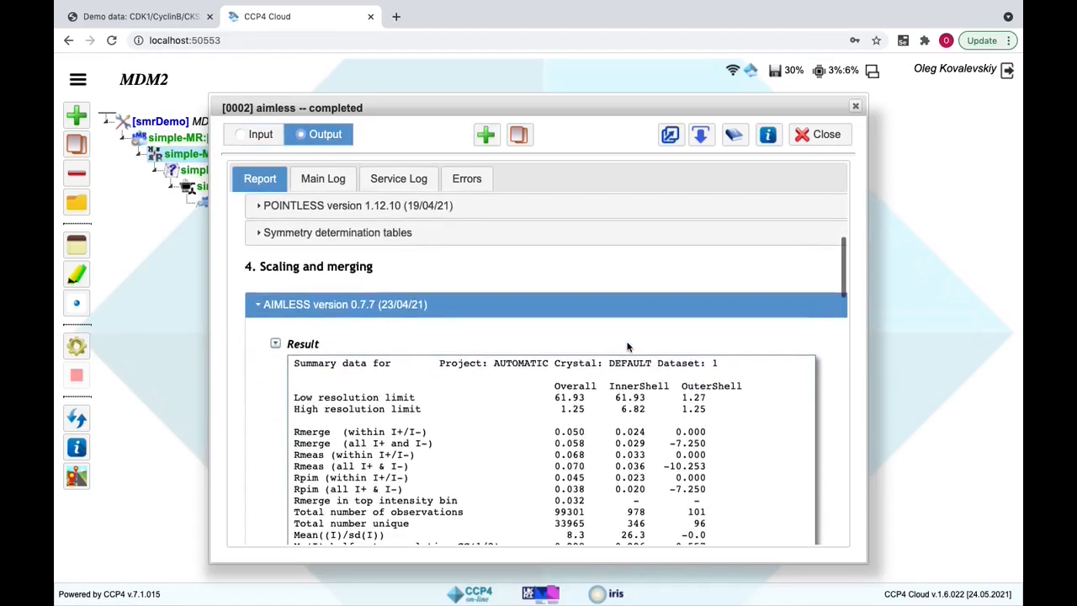
scroll(627, 345, down, 2)
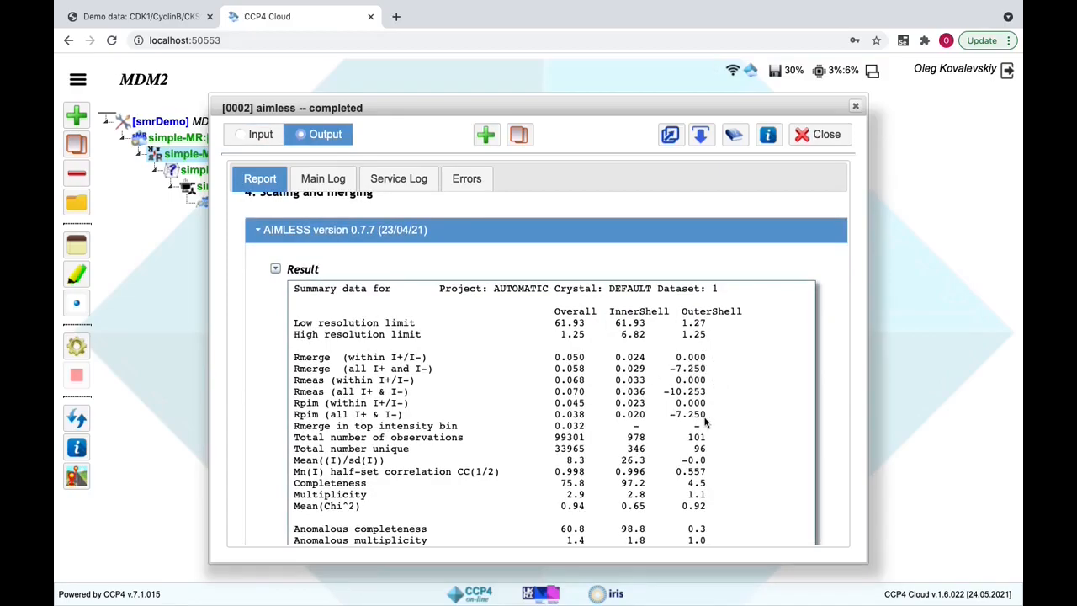
scroll(705, 423, down, 2)
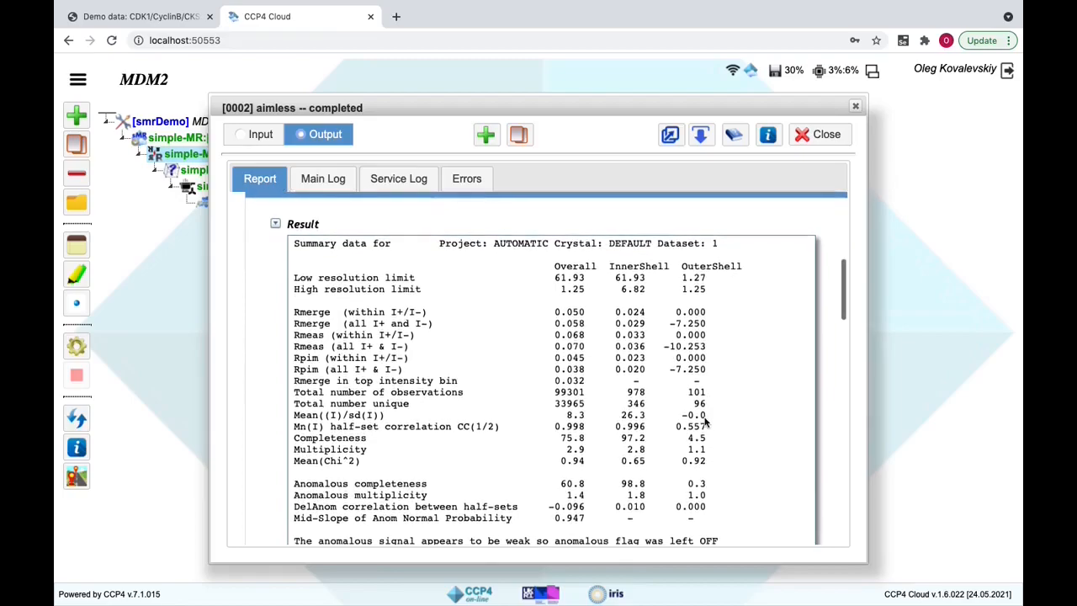
scroll(702, 431, down, 1)
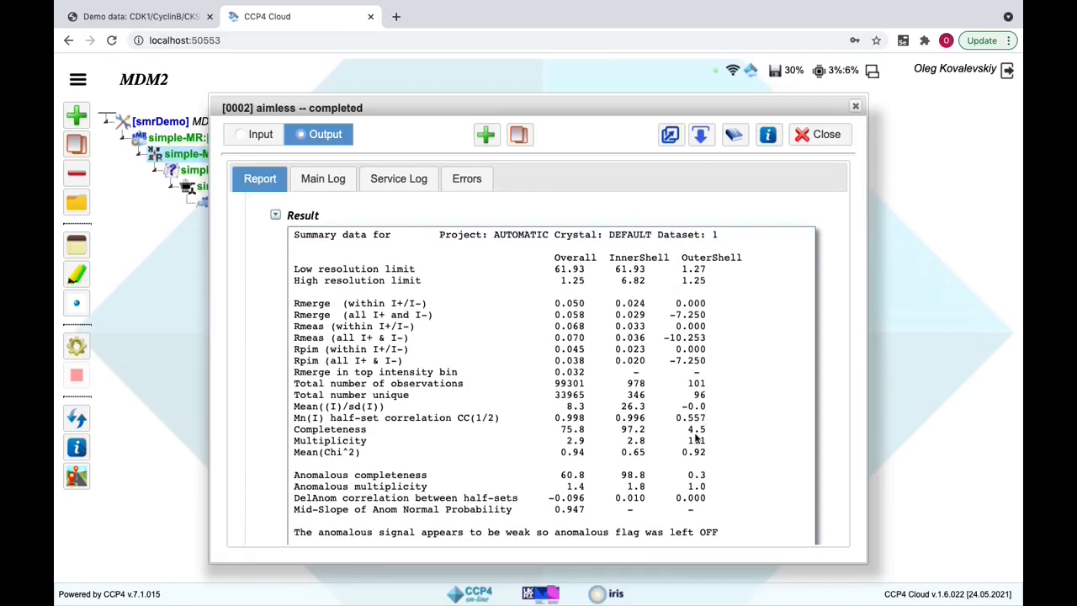
scroll(696, 435, down, 3)
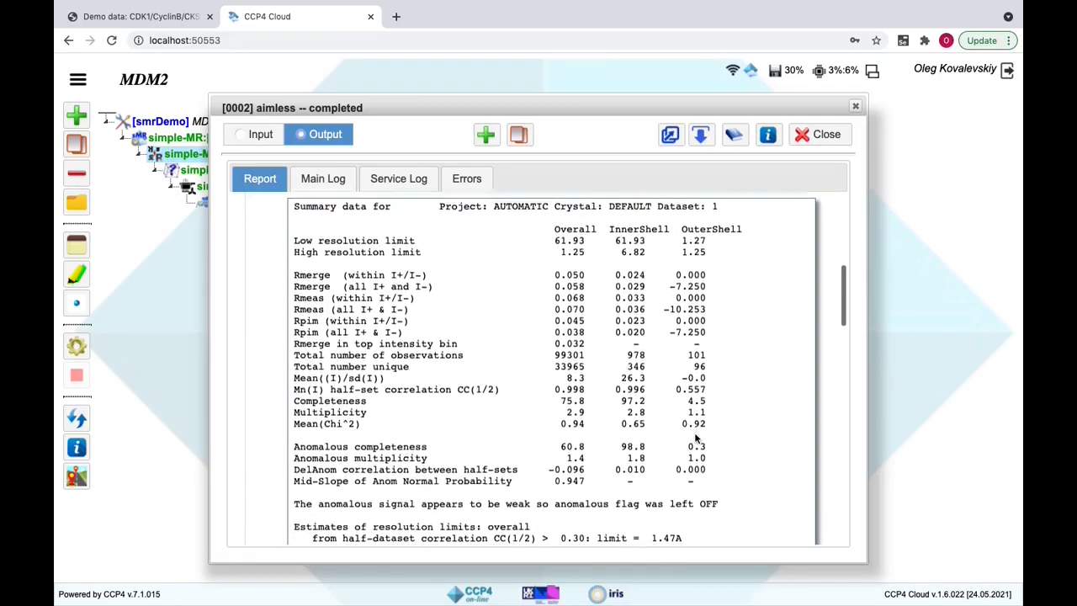
scroll(696, 438, down, 1)
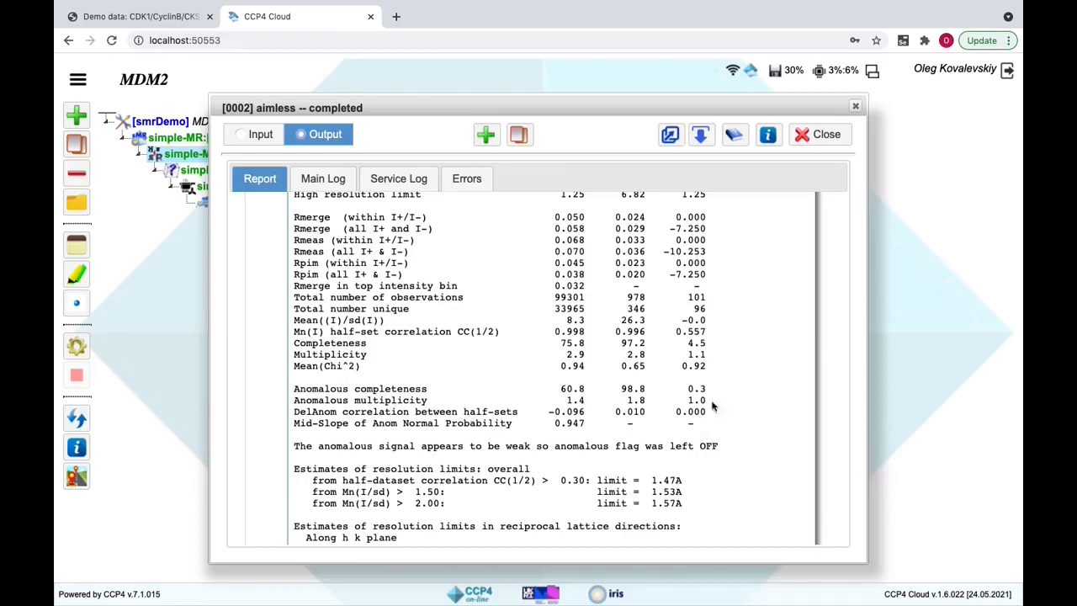
scroll(707, 391, down, 6)
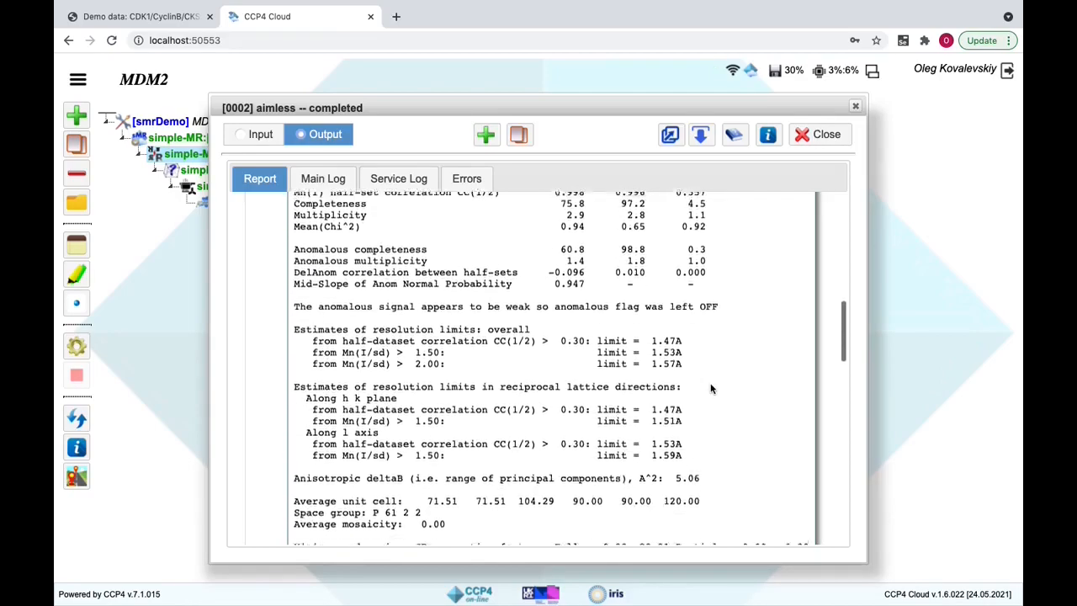
scroll(711, 388, up, 20)
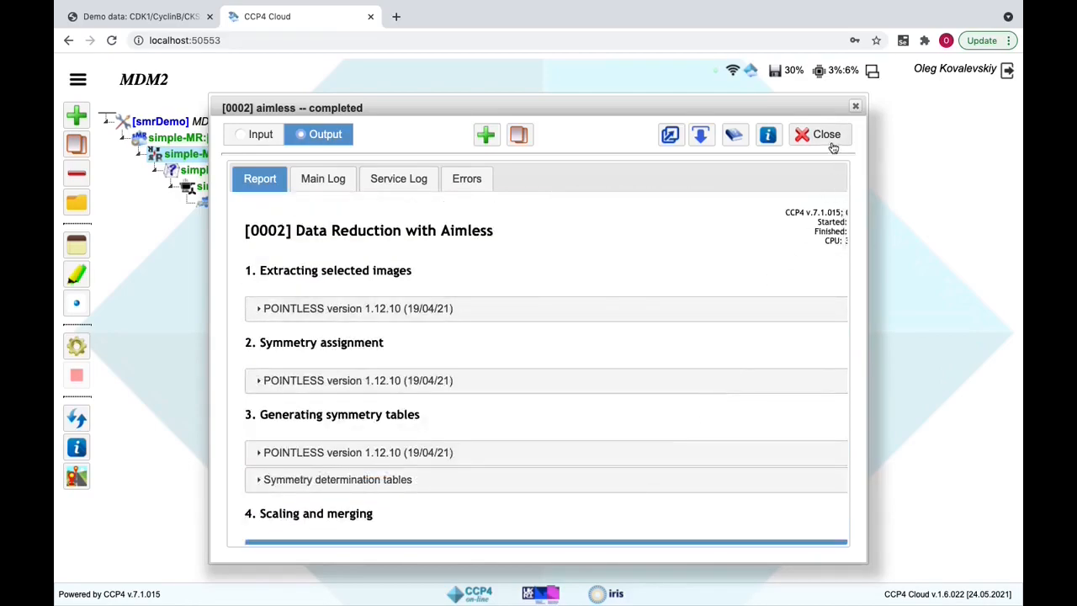
scroll(781, 280, down, 1)
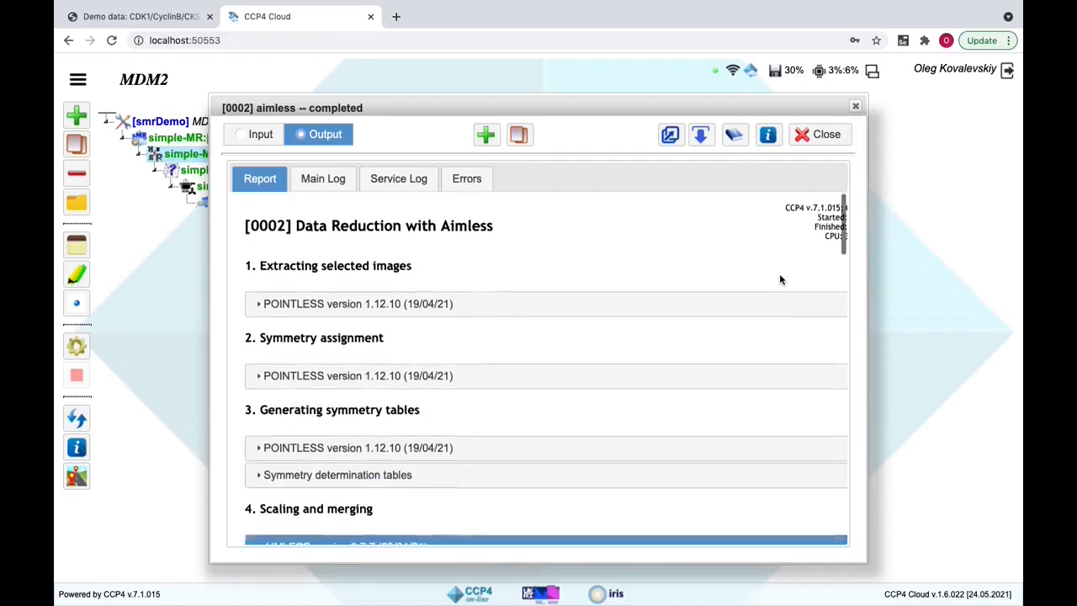
Step: Clone aimless job [0002] and restrict the first unmerged reflection dataset to batches 1-50
click(71, 145)
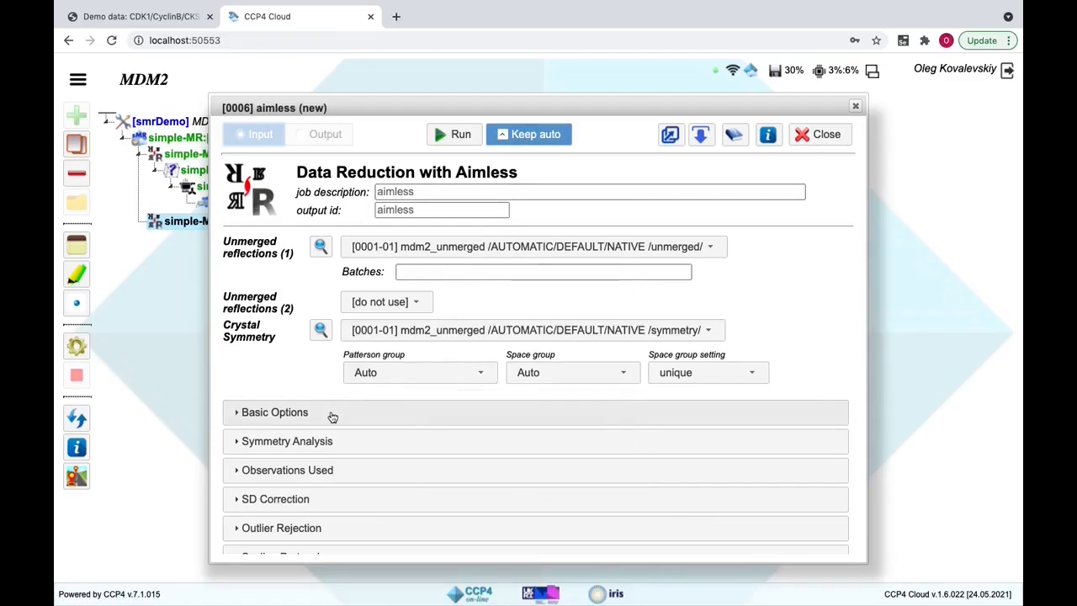
click(432, 272)
text(1-50)
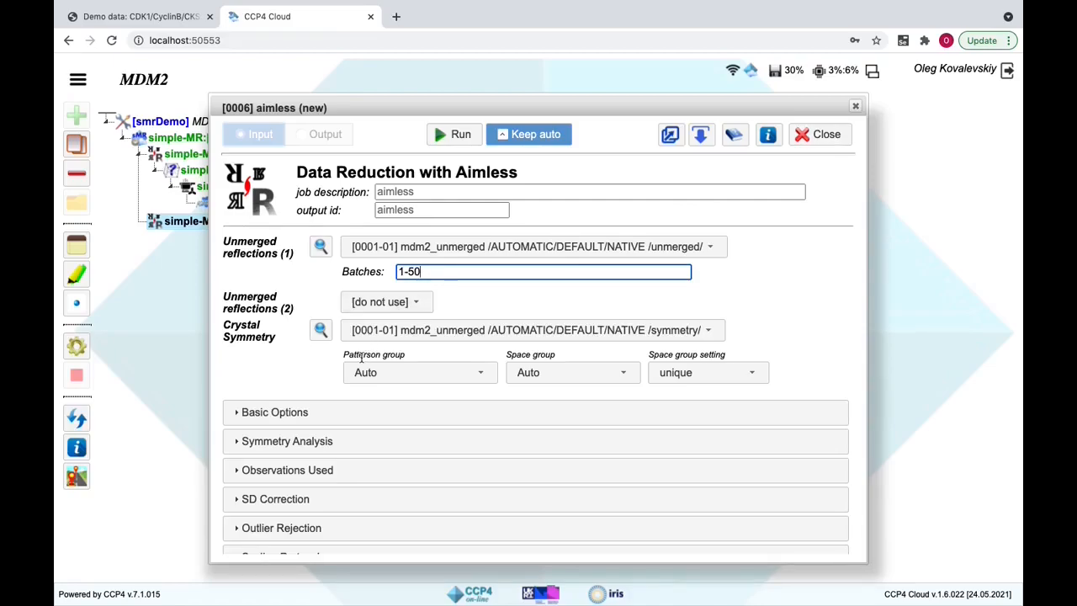
Step: Set the high resolution cut-off to 1.5 Å in the cloned aimless job's basic options and run it
click(351, 421)
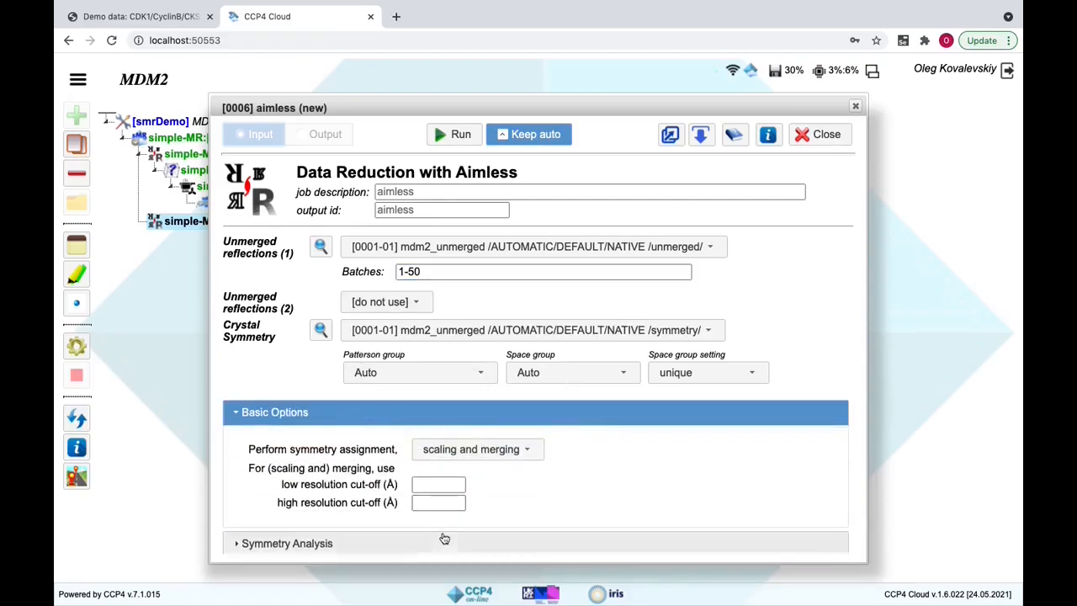
click(447, 503)
text(1)
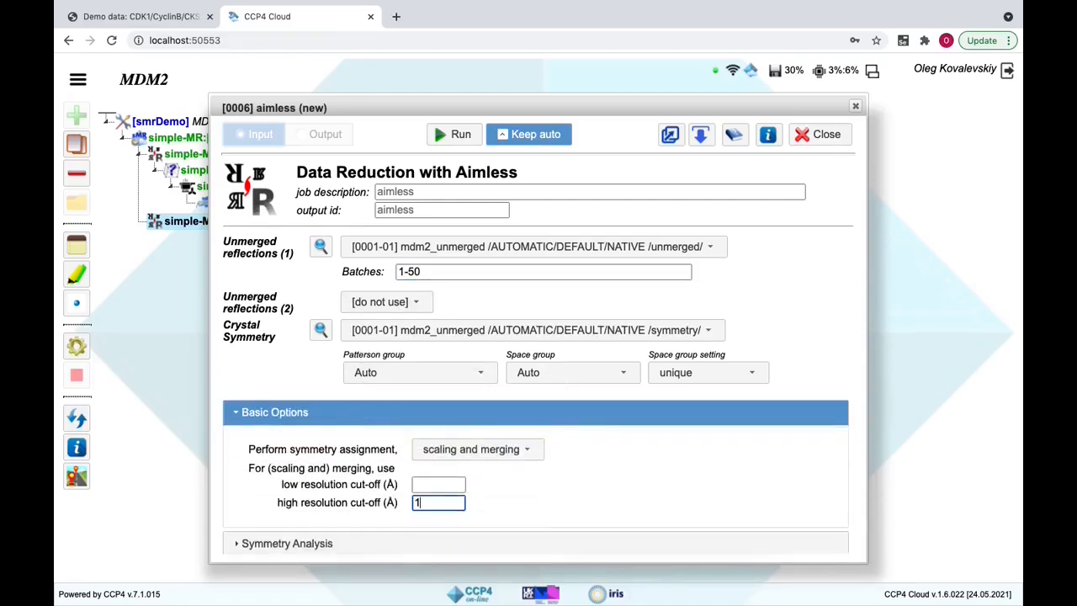
text(.5)
scroll(506, 494, down, 1)
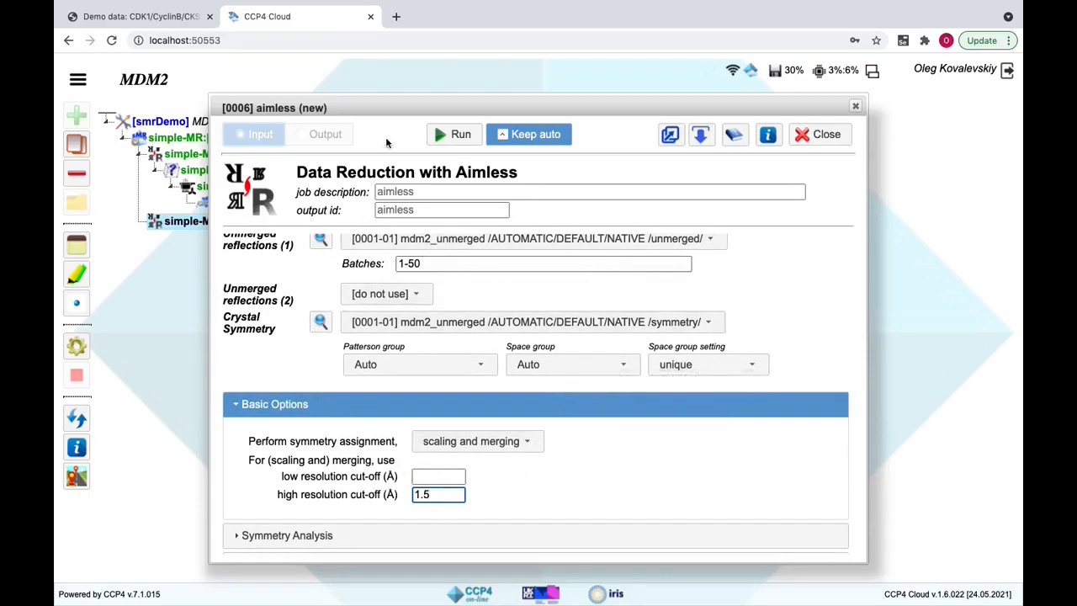
drag(404, 106, 505, 100)
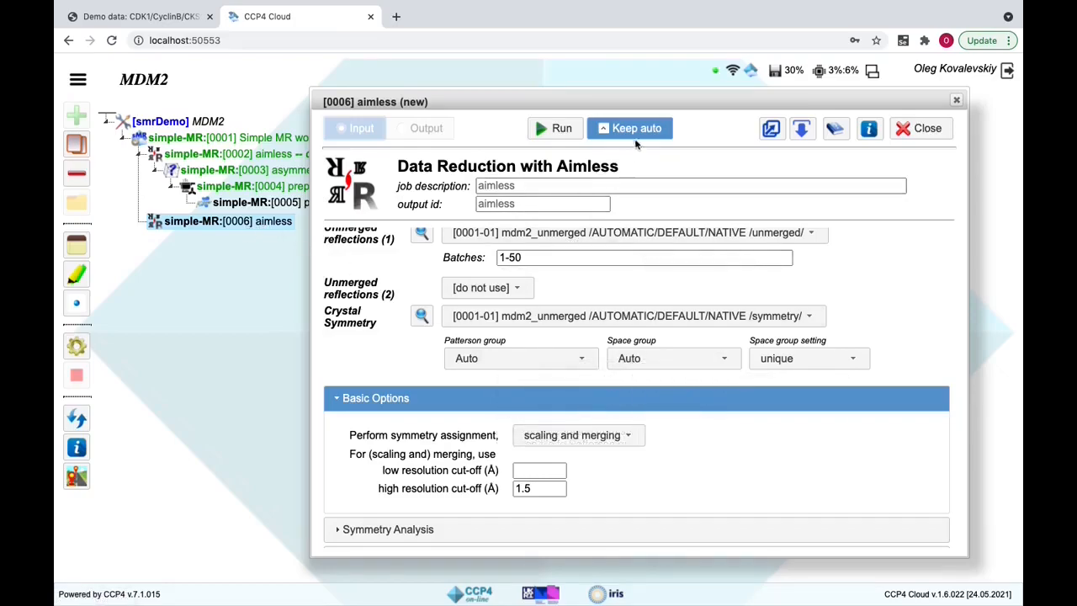
click(558, 133)
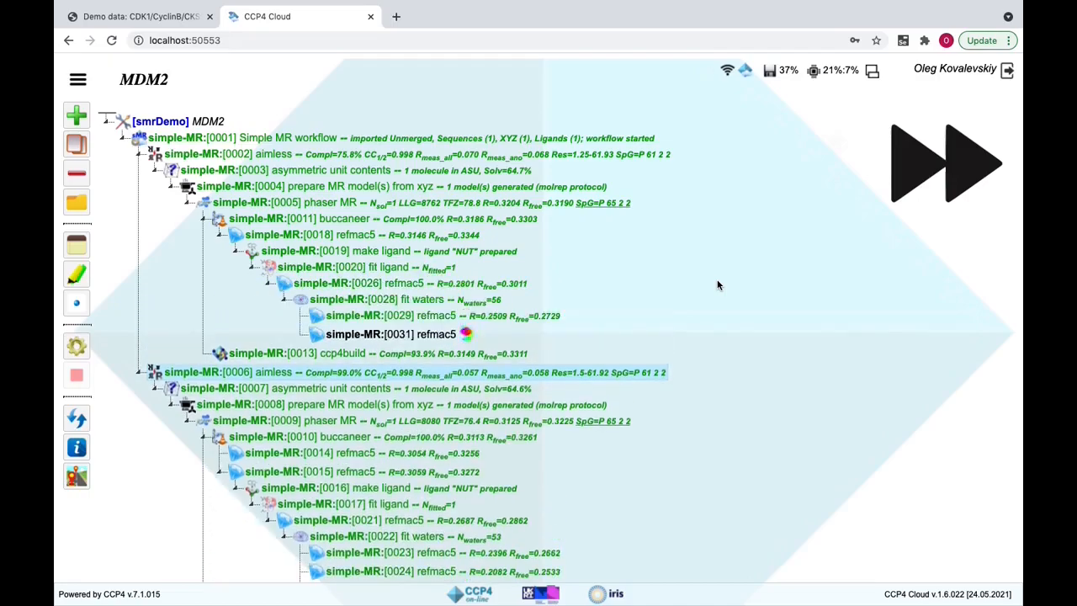
Step: Examine the job tree, comparing the refinement statistics and final jobs of the original and re-reduced data branches
scroll(895, 417, down, 2)
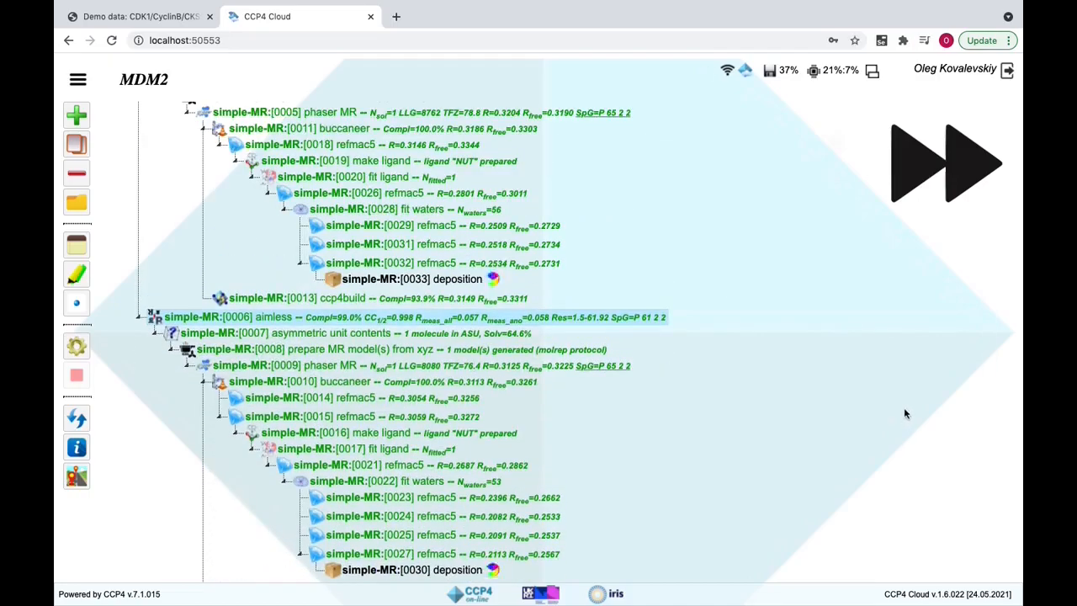
scroll(903, 419, down, 1)
scroll(853, 456, down, 1)
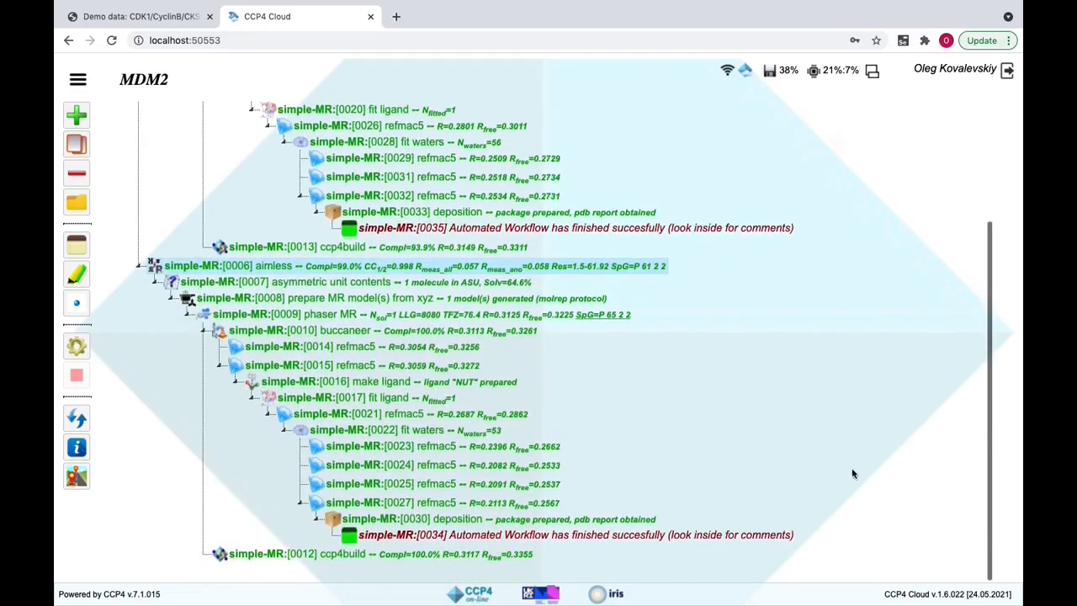
scroll(844, 461, up, 4)
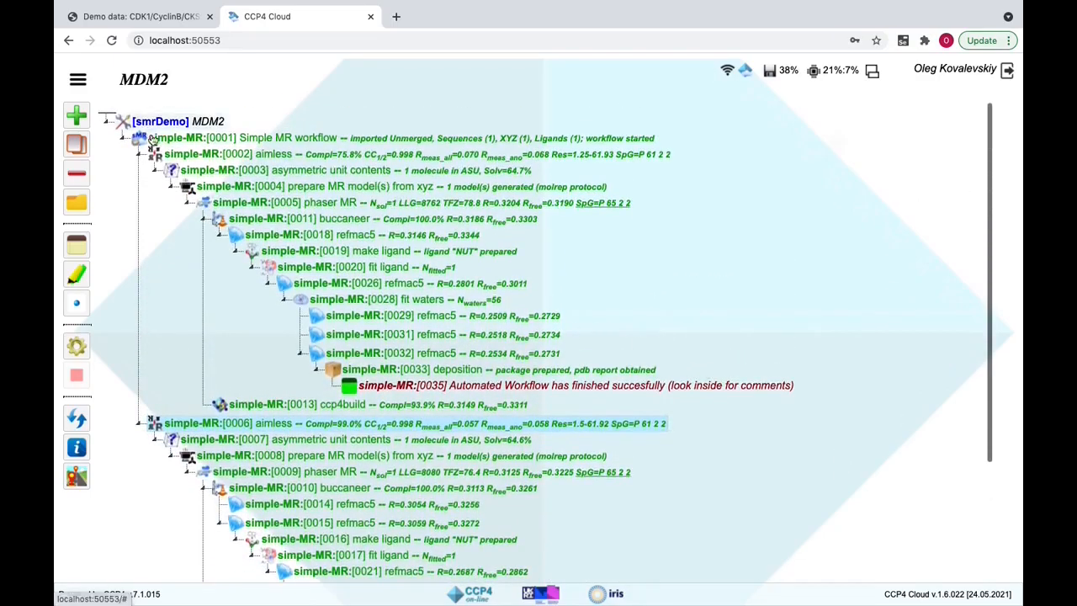
scroll(794, 475, down, 4)
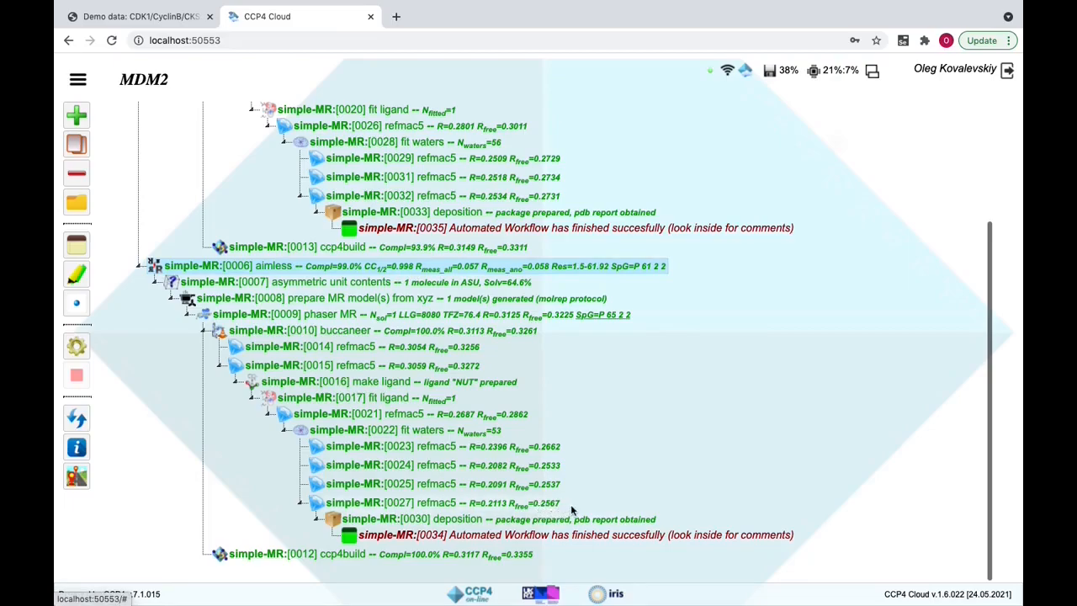
scroll(614, 475, up, 4)
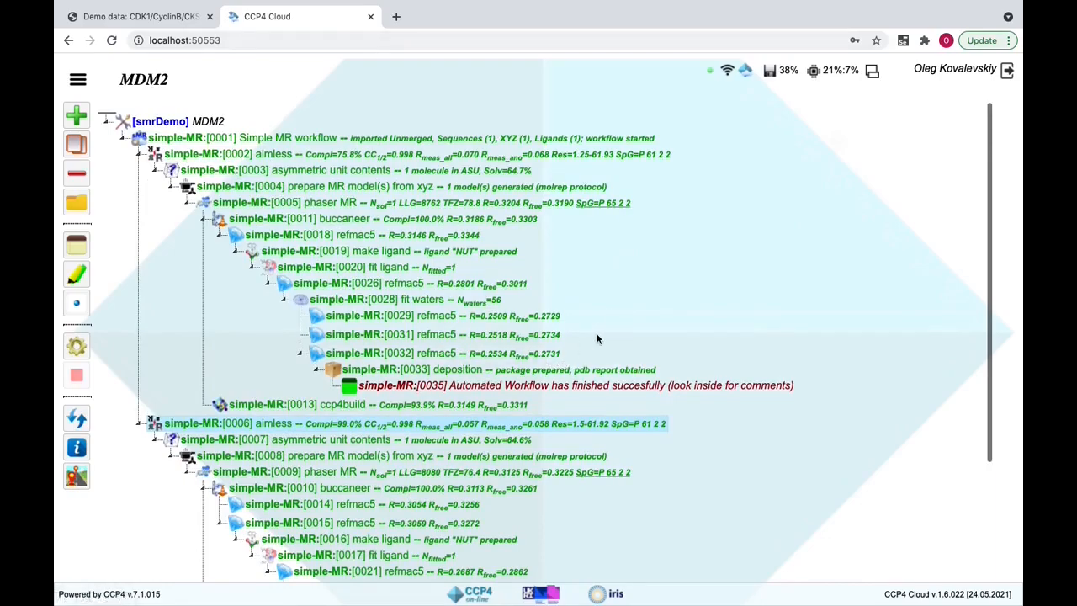
scroll(598, 339, down, 1)
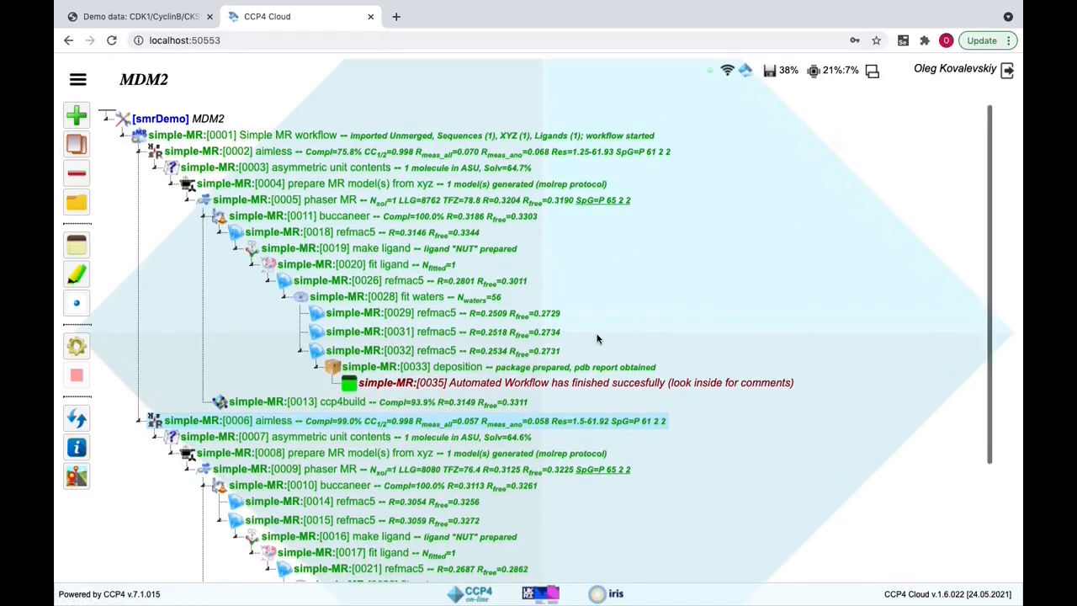
scroll(598, 339, down, 1)
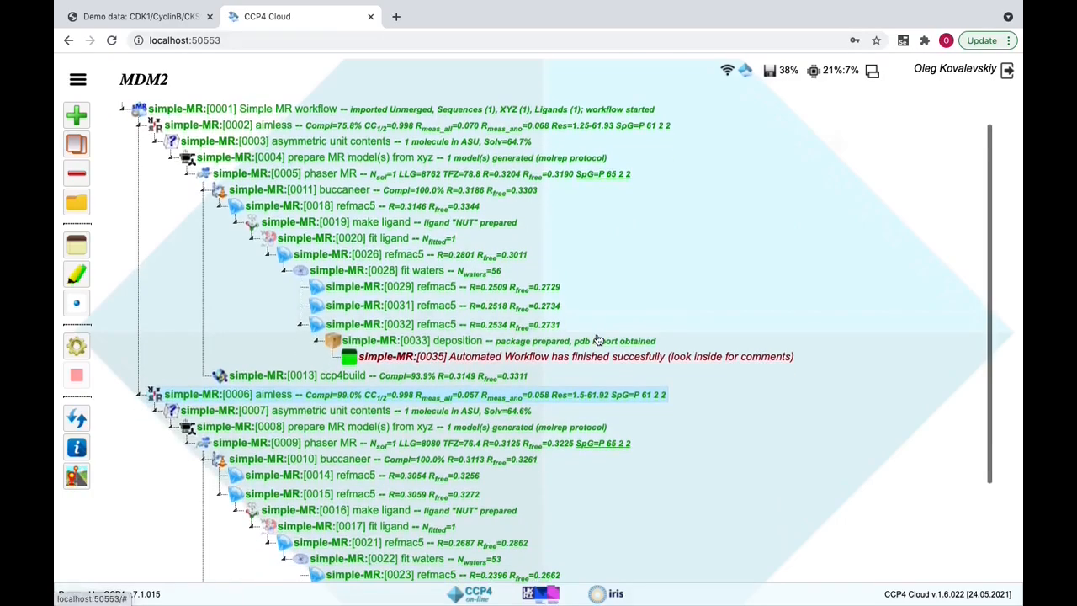
scroll(648, 312, up, 1)
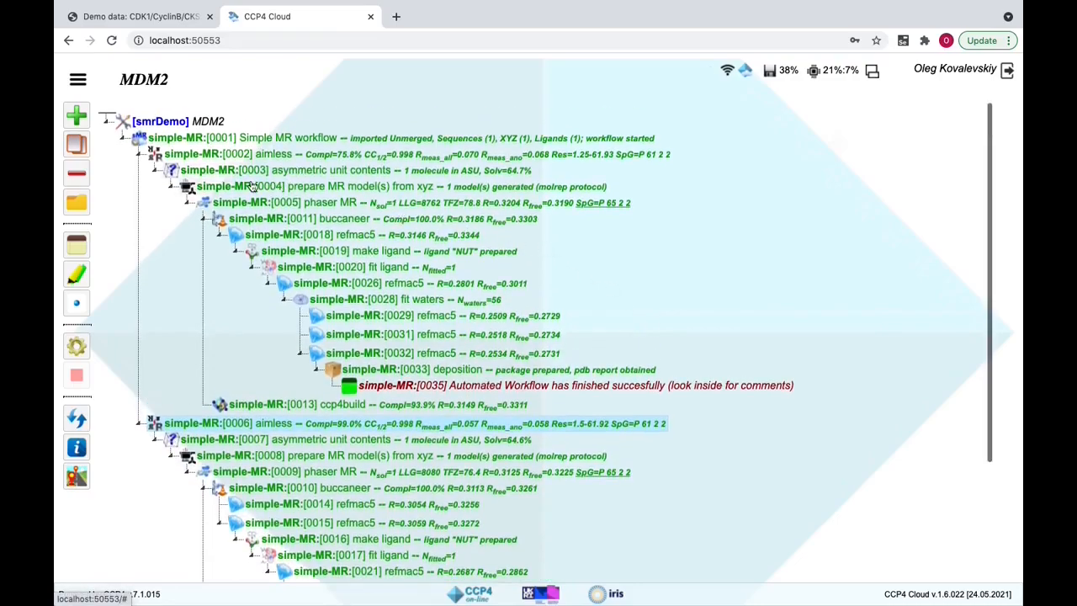
Step: Open job [0004] prepare MR model(s) from xyz and view its input settings, including the modification protocol
double_click(342, 188)
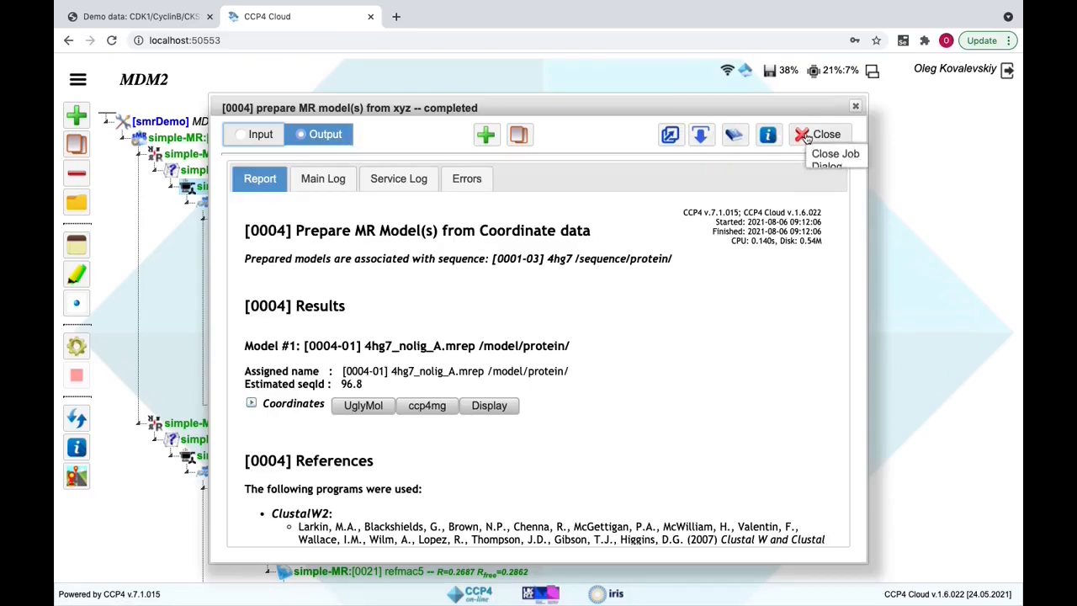
click(252, 136)
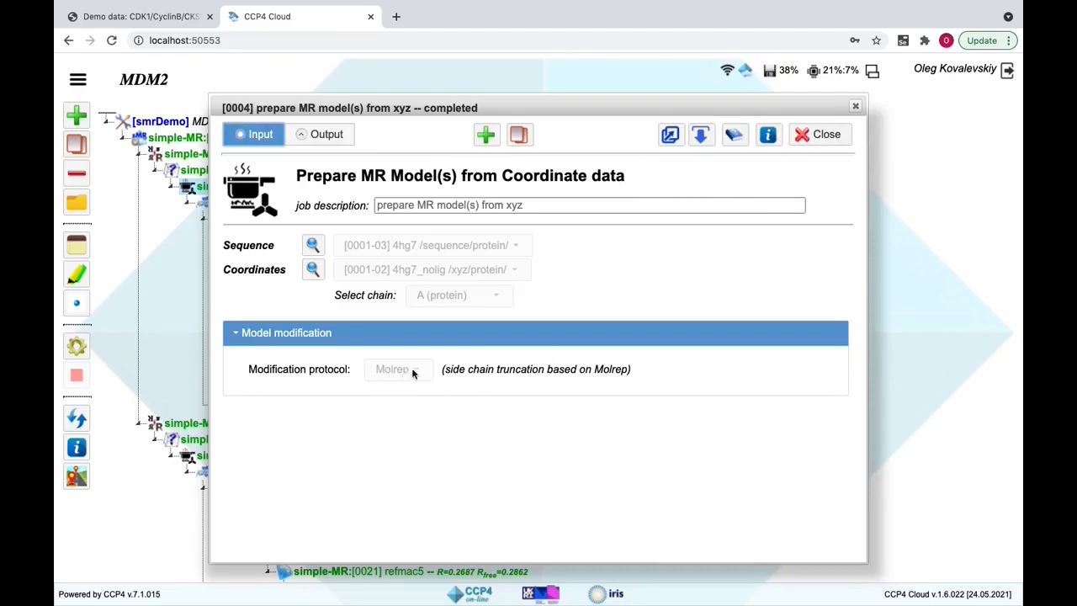
Step: Inspect the NUT ligand structure produced by make ligand job [0019] in the UglyMol viewer
click(817, 136)
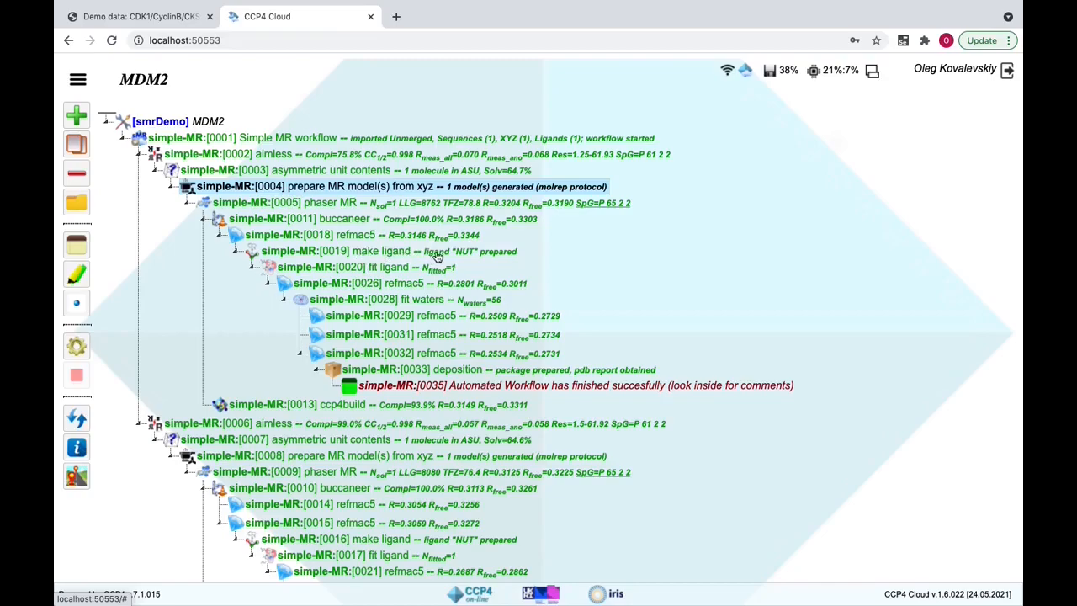
double_click(437, 253)
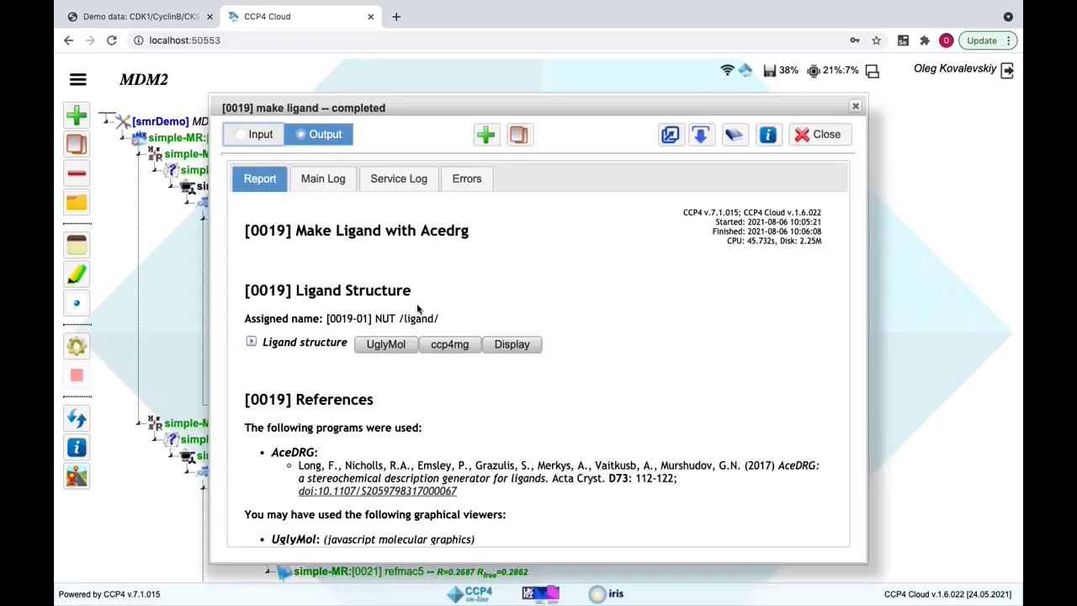
click(387, 345)
drag(628, 377, 507, 204)
click(896, 82)
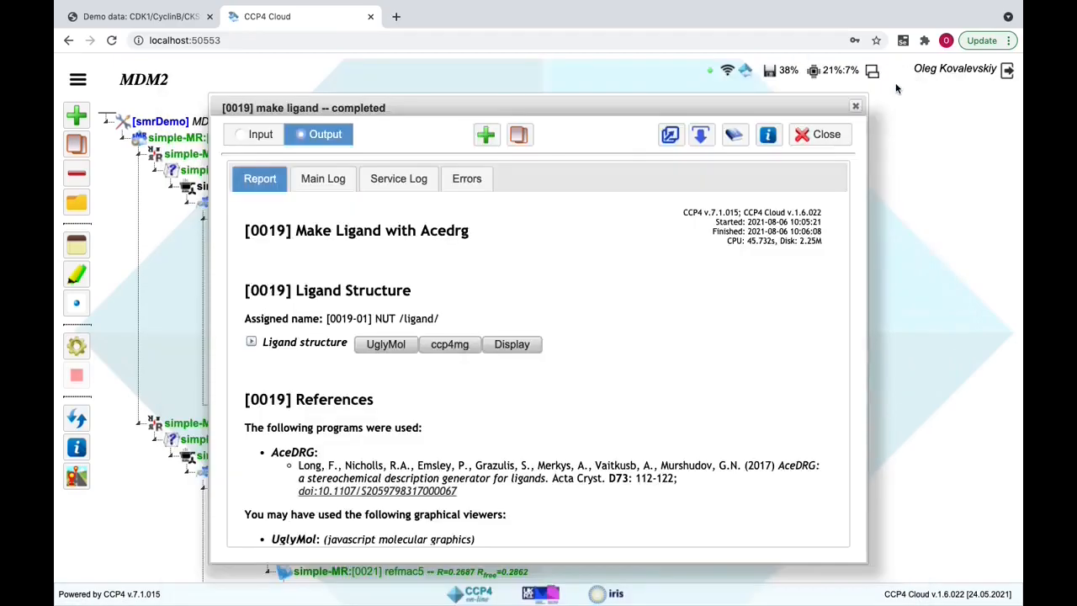
click(821, 137)
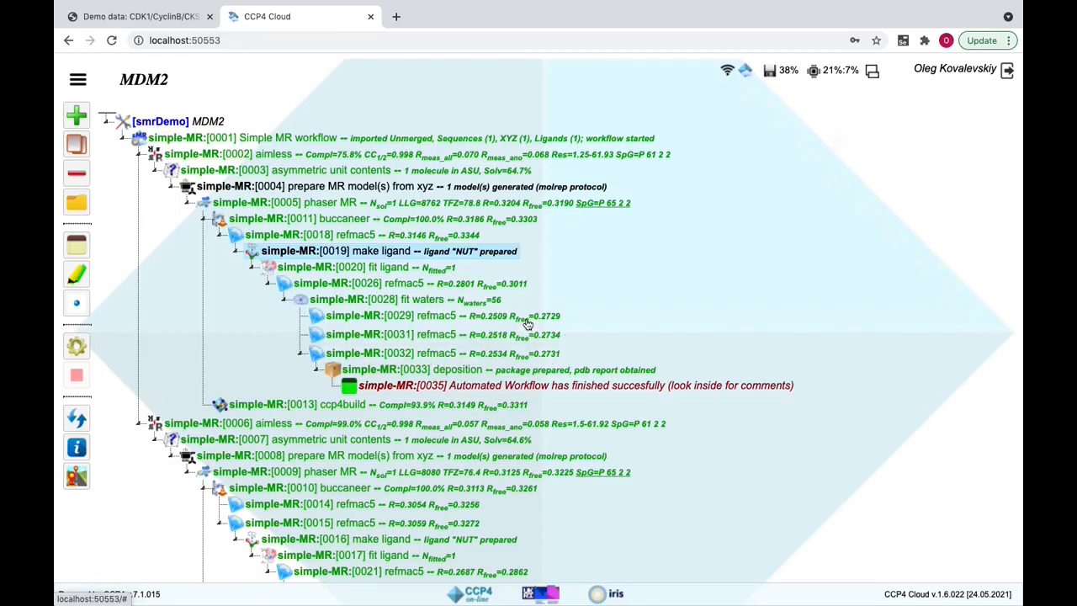
Step: Open refmac5 job [0021] in the re-reduced data branch and review its report through to the output structure section
scroll(528, 324, down, 4)
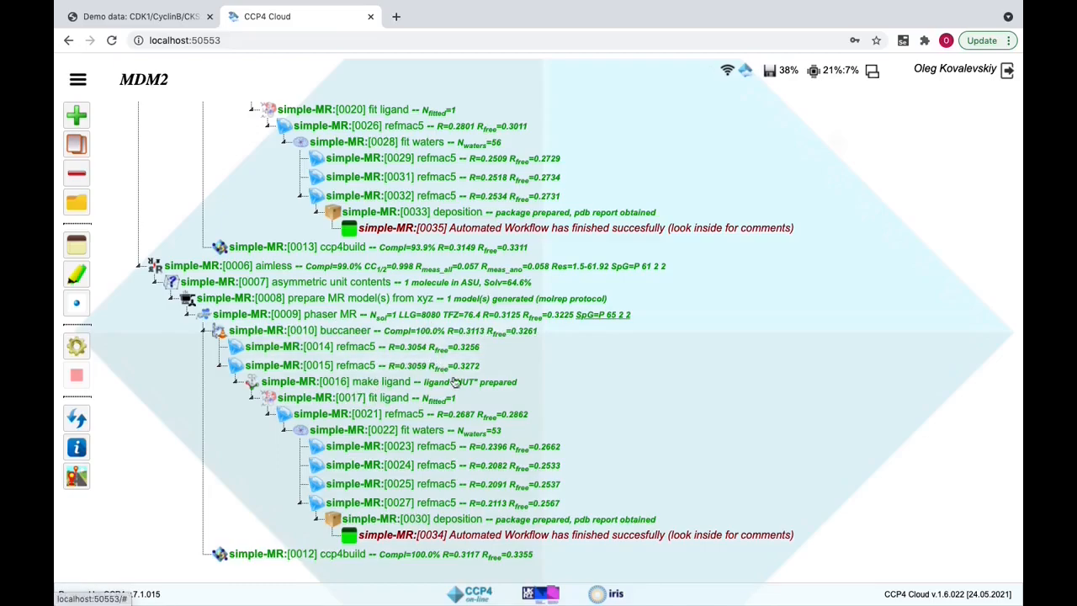
double_click(412, 417)
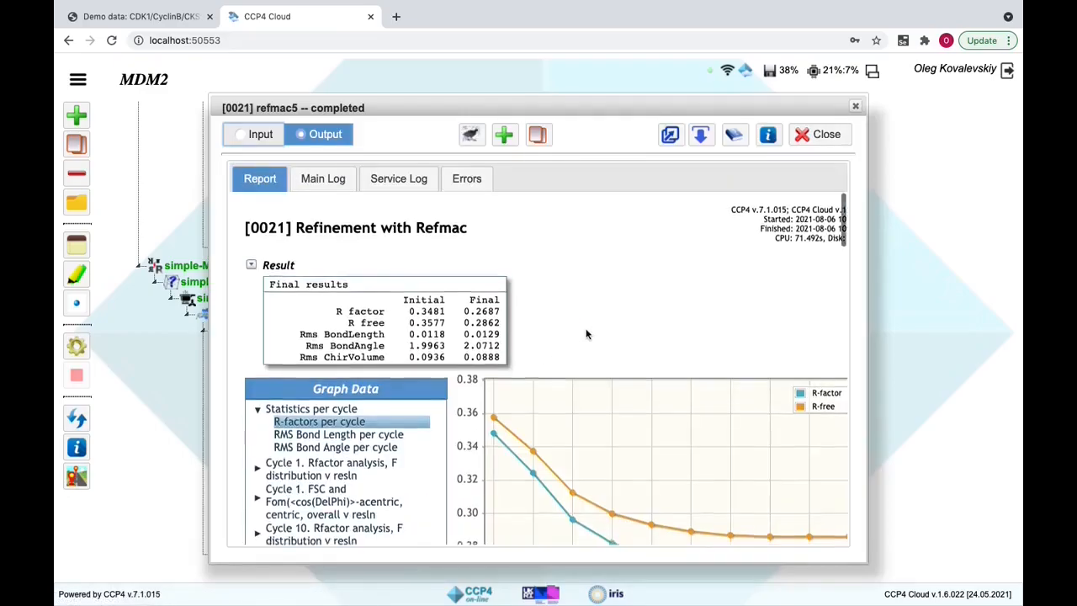
scroll(587, 334, down, 5)
scroll(587, 334, down, 8)
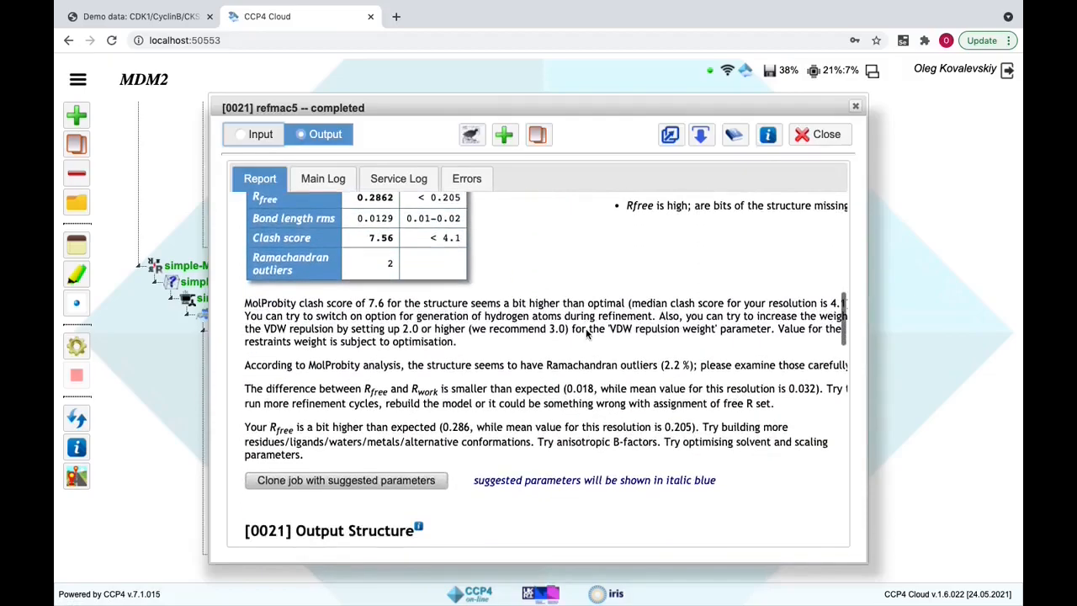
scroll(587, 334, down, 5)
scroll(425, 287, up, 1)
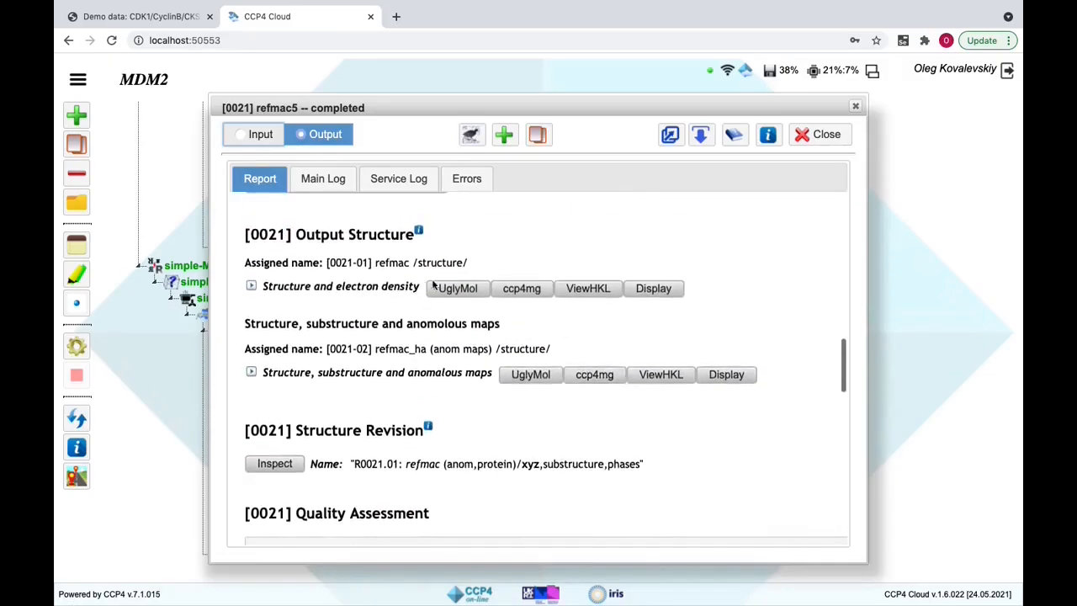
Step: View job [0021]'s structure and electron density in UglyMol, enlarge the map radius to 16, and examine the density around the fitted ligand
click(458, 289)
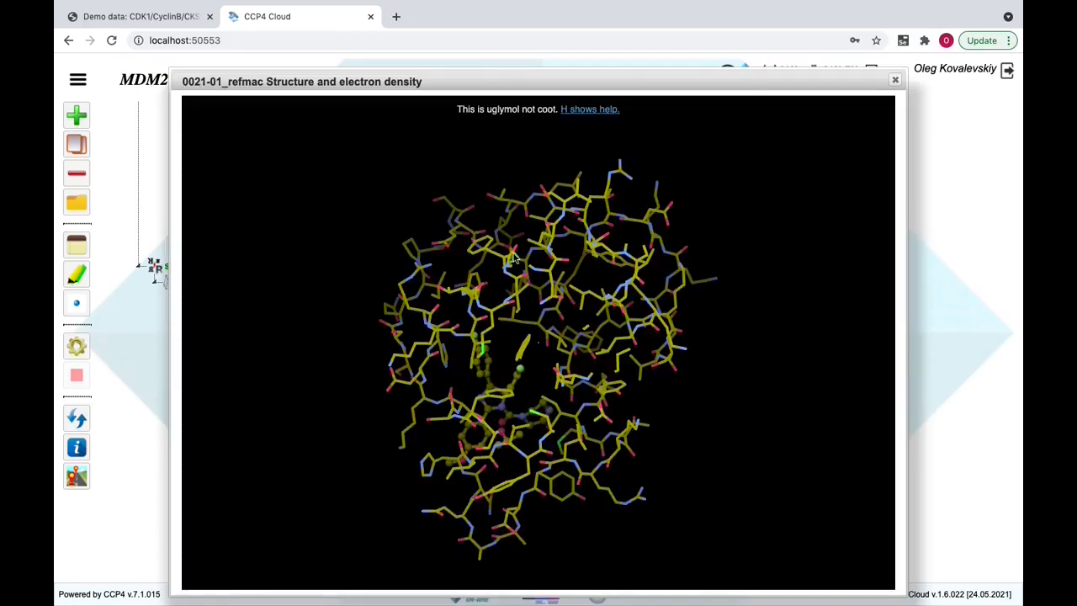
drag(464, 323, 455, 373)
key(bracketright)
key(bracketright)
key(bracketright)
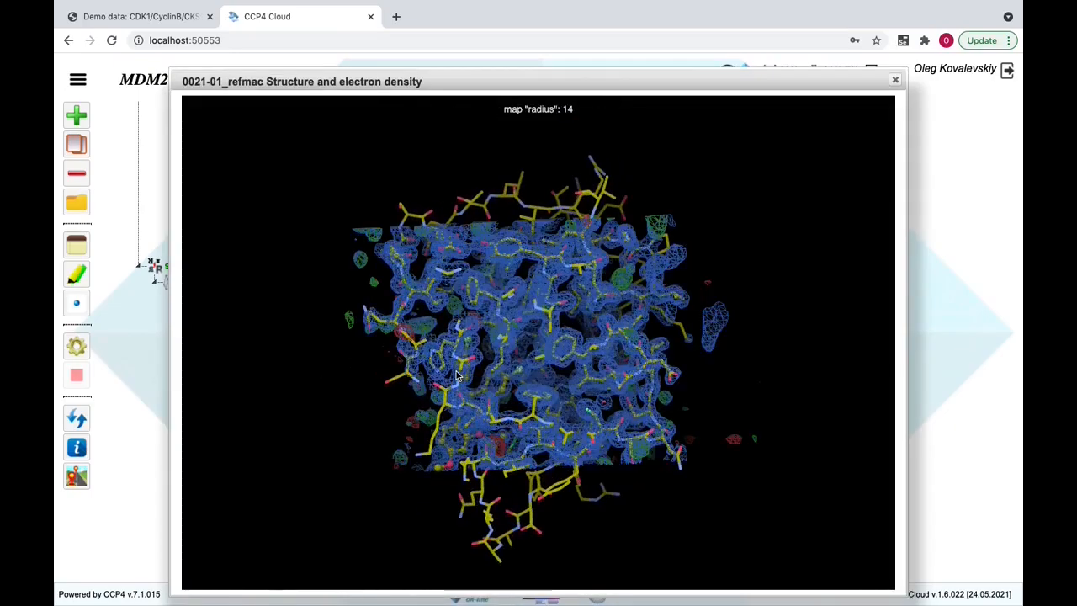
drag(473, 348, 549, 387)
drag(601, 372, 531, 396)
drag(501, 312, 495, 367)
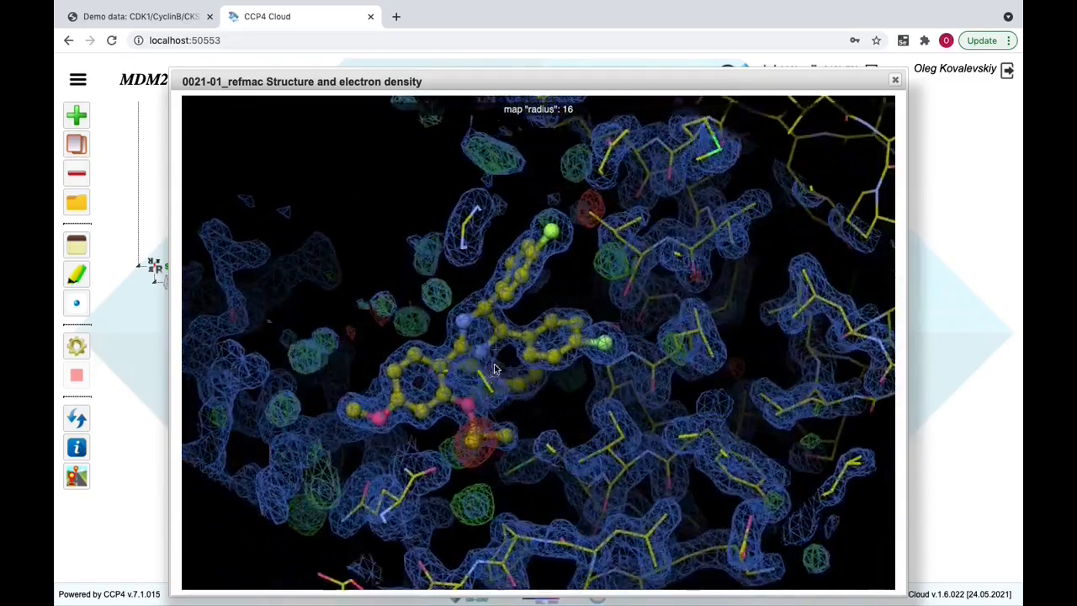
drag(626, 233, 688, 309)
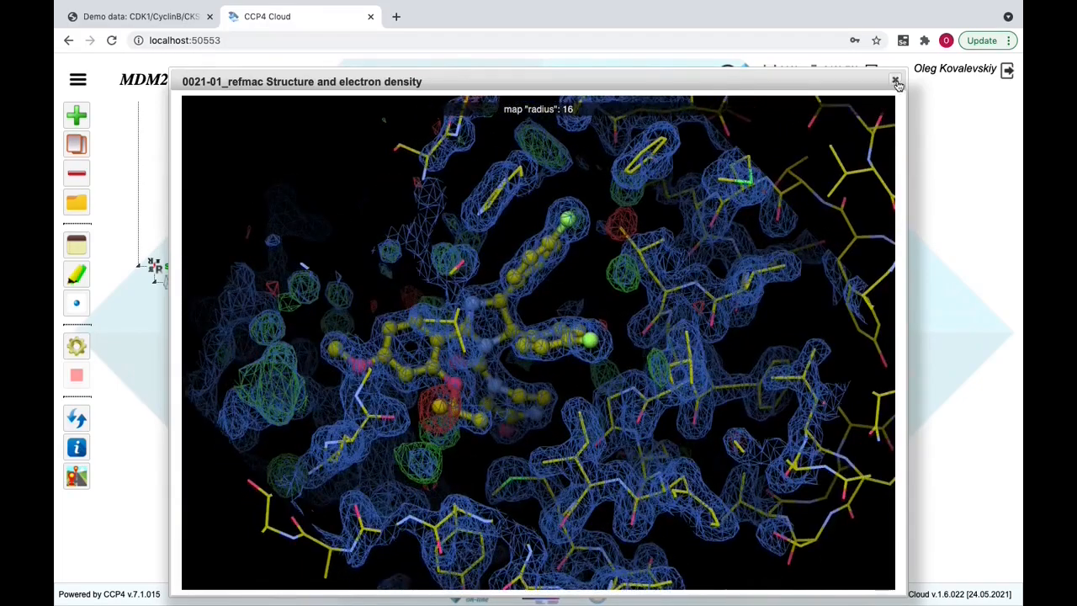
drag(627, 376, 631, 408)
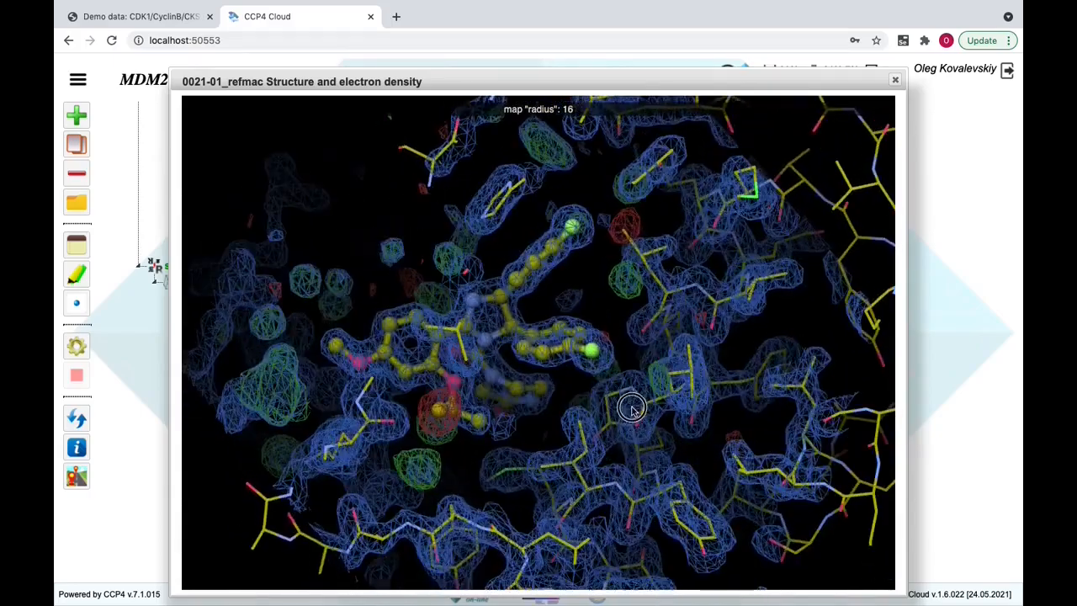
click(895, 83)
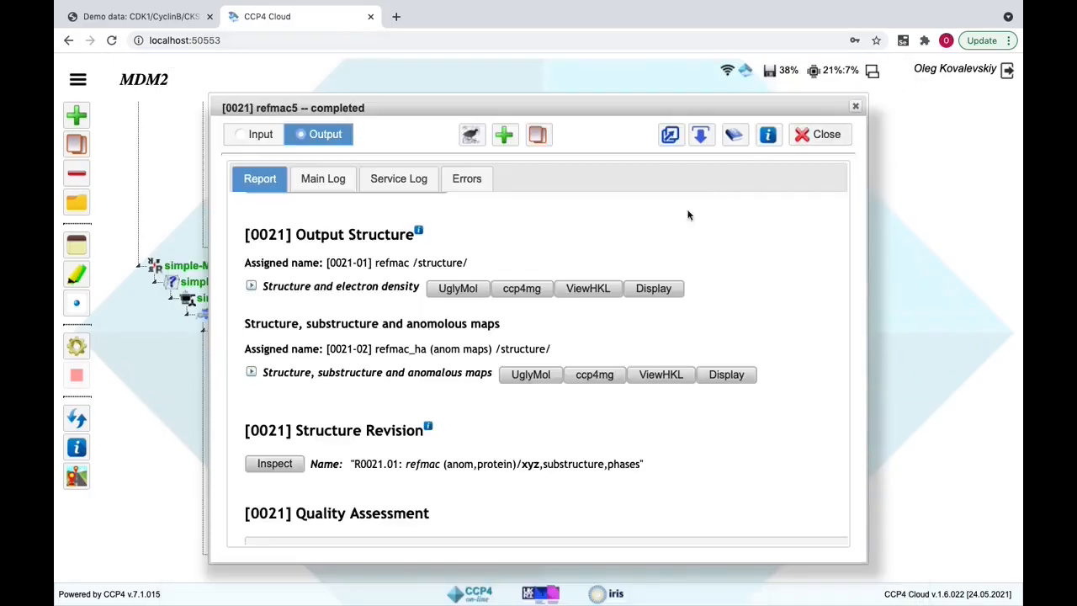
click(820, 139)
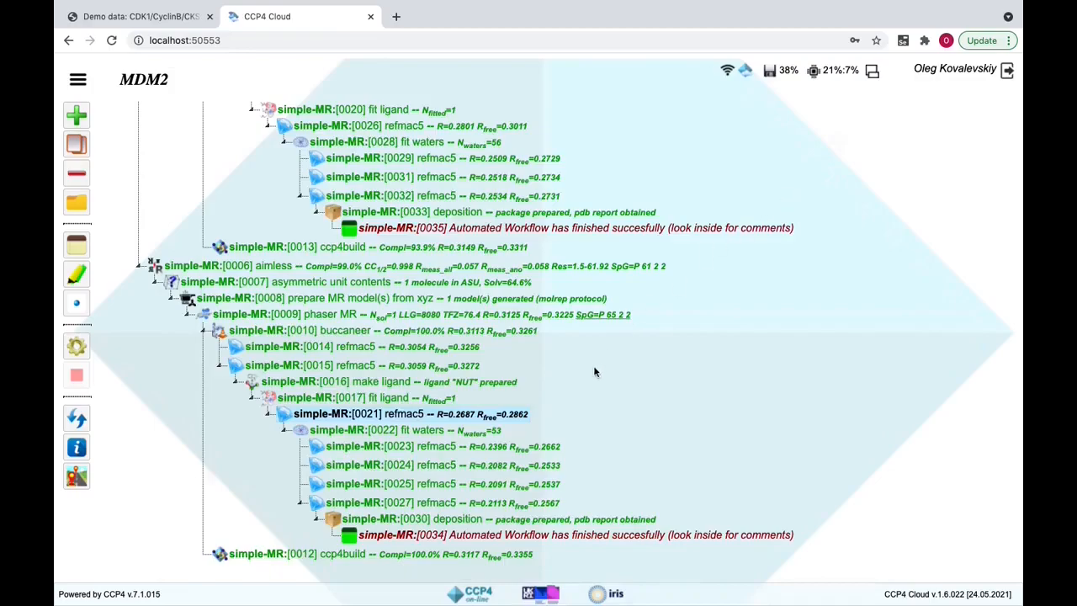
Step: Open the output report of deposition job [0030] and expand its wwPDB Validation Report
click(563, 520)
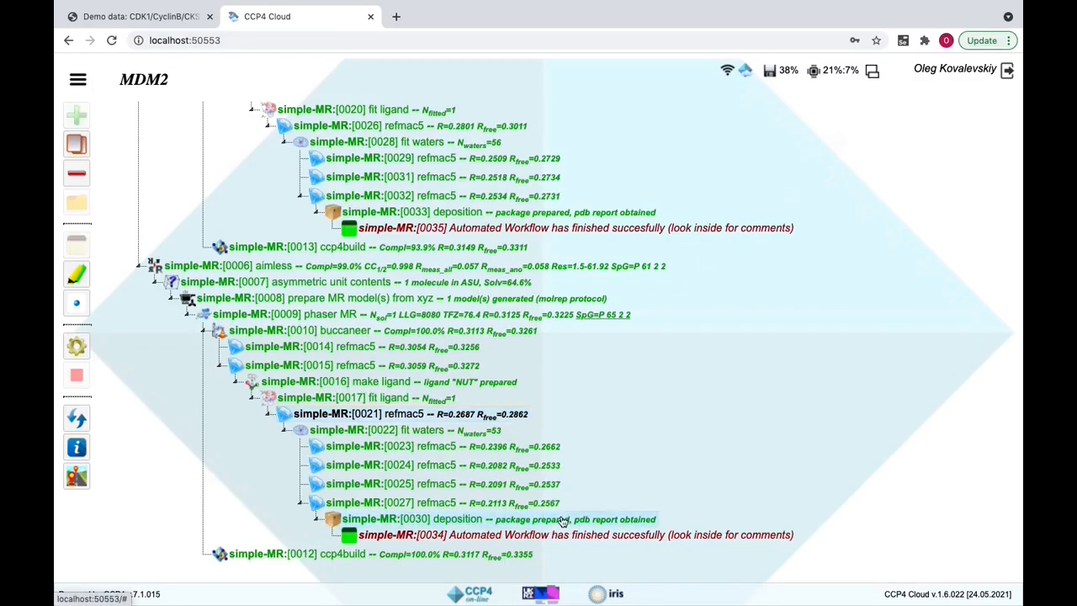
double_click(562, 521)
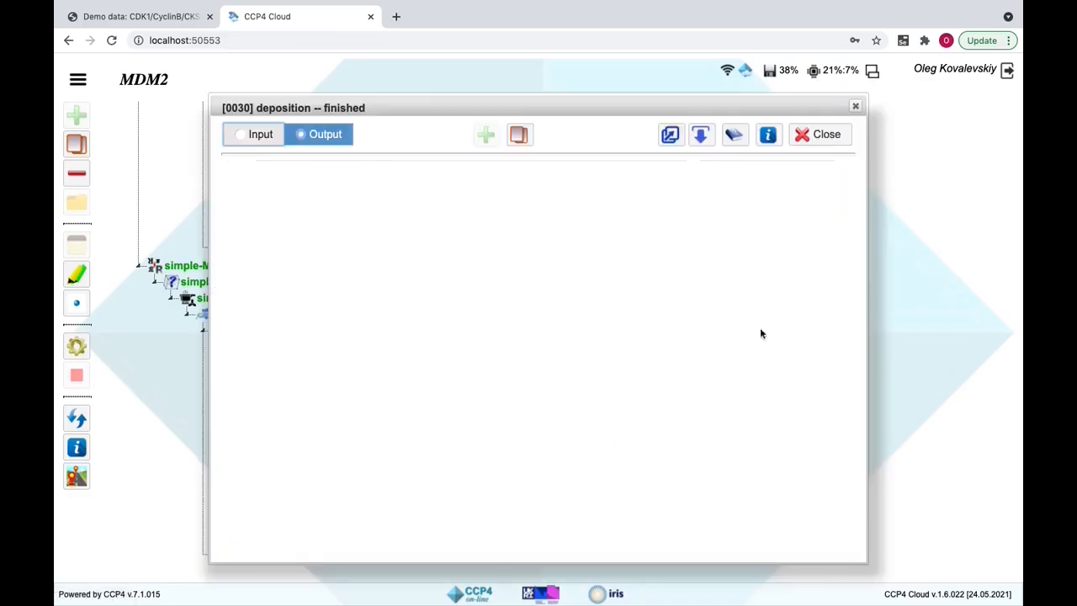
scroll(783, 336, down, 10)
scroll(783, 336, up, 5)
click(743, 327)
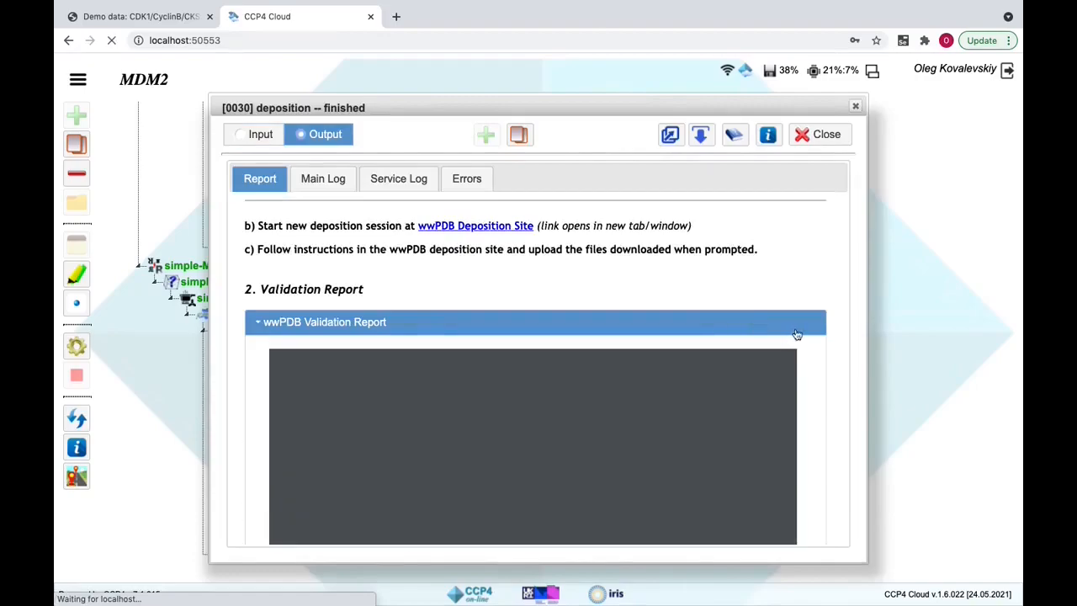
Step: Examine the validation report's overall quality section, including the percentile ranks for Rfree, clashscore and outliers
scroll(813, 358, down, 2)
scroll(813, 358, down, 4)
scroll(718, 321, down, 8)
scroll(718, 321, down, 2)
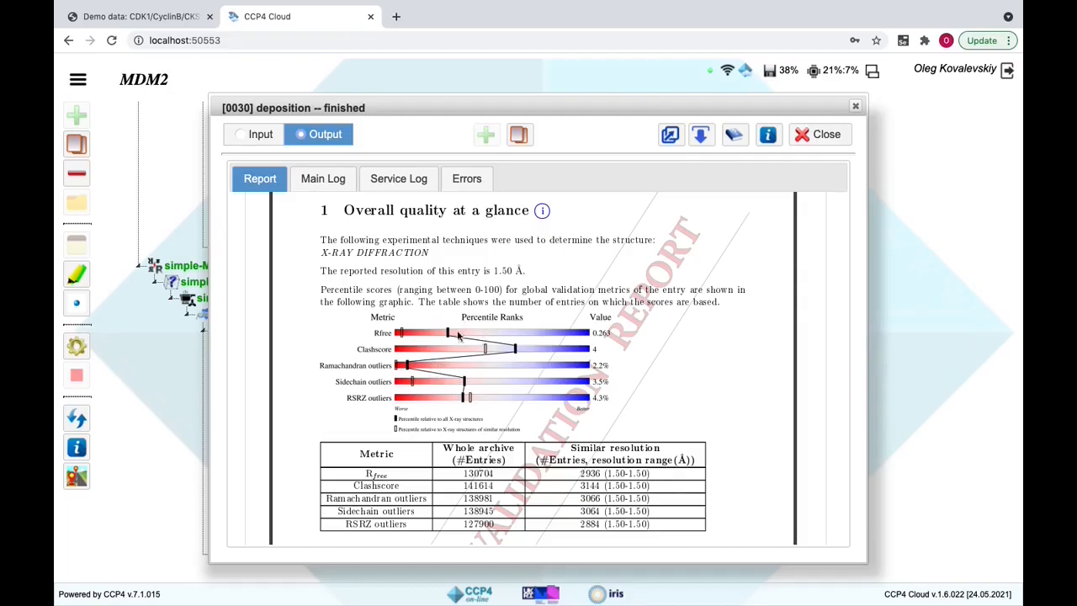
click(825, 135)
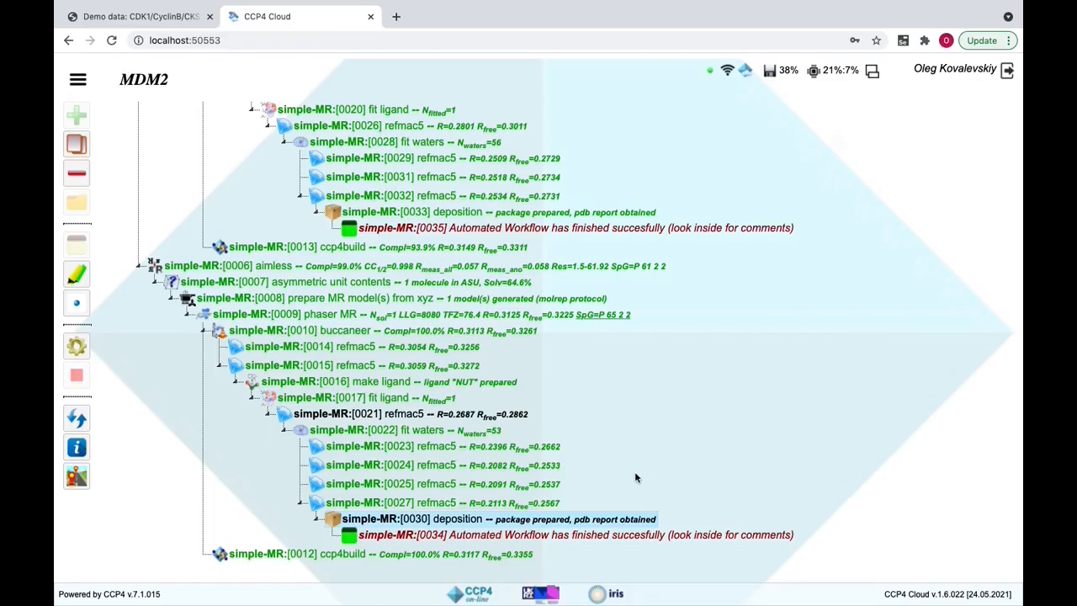
Step: Create an Autostart project with ID p9autoEP and name P9, using the Automated Experimental Phasing with Crank-2 template
scroll(635, 477, up, 1)
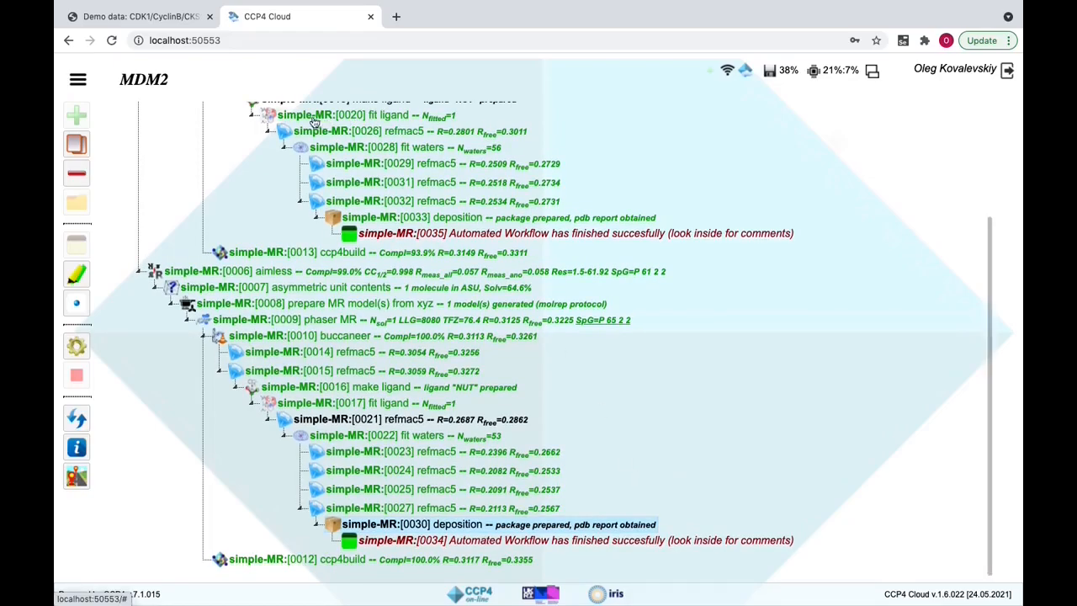
click(77, 84)
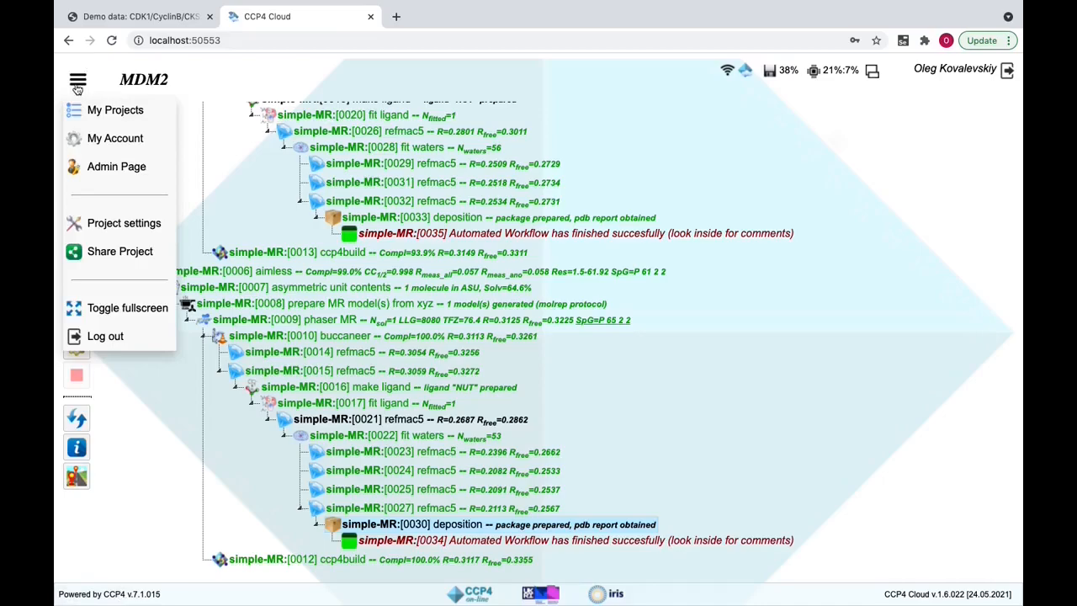
click(103, 113)
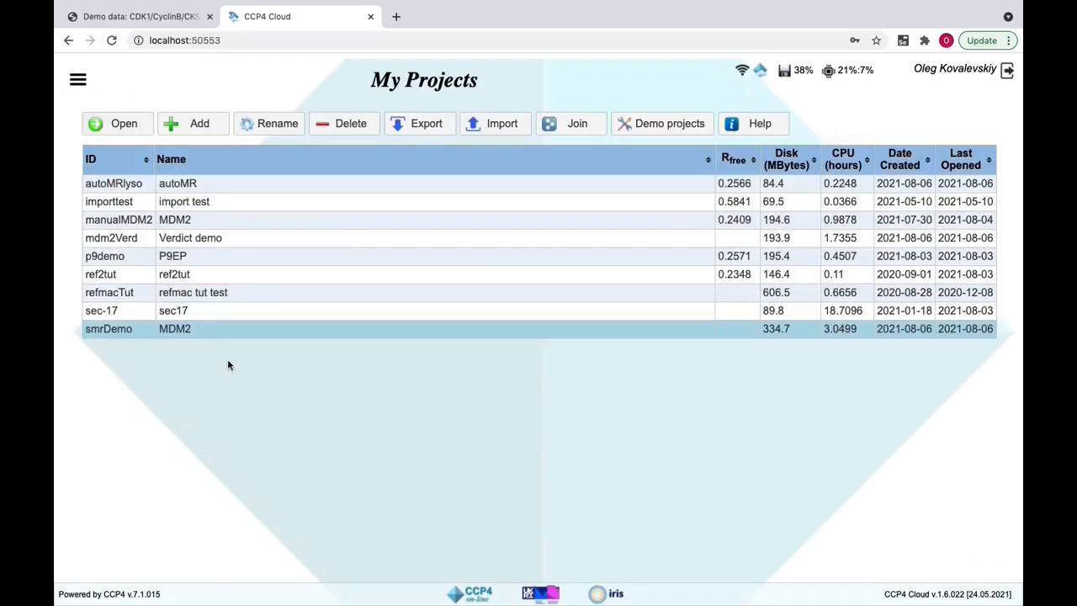
click(199, 124)
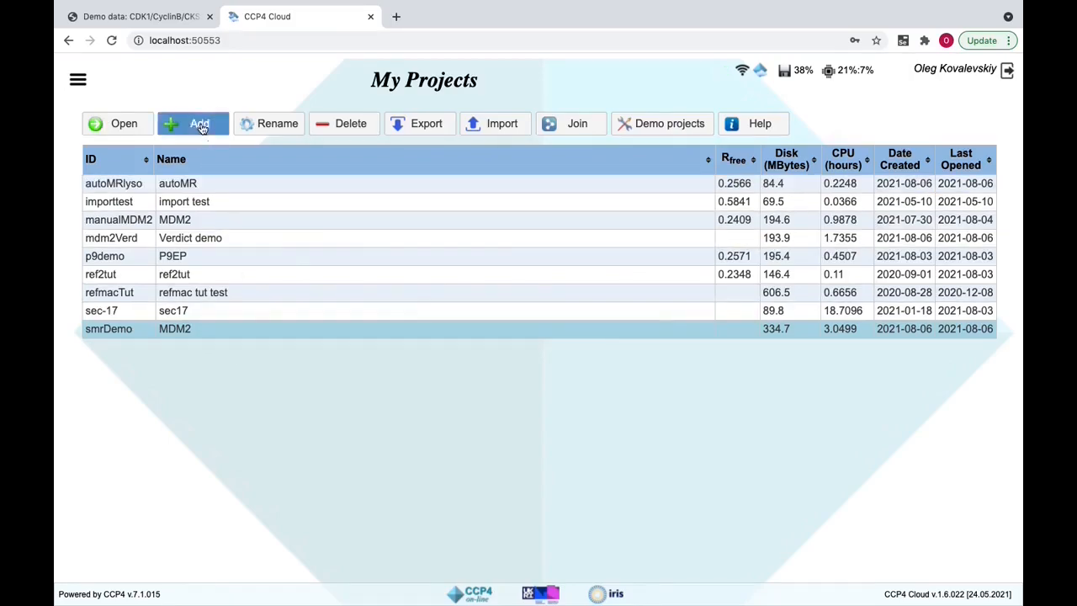
text(p9)
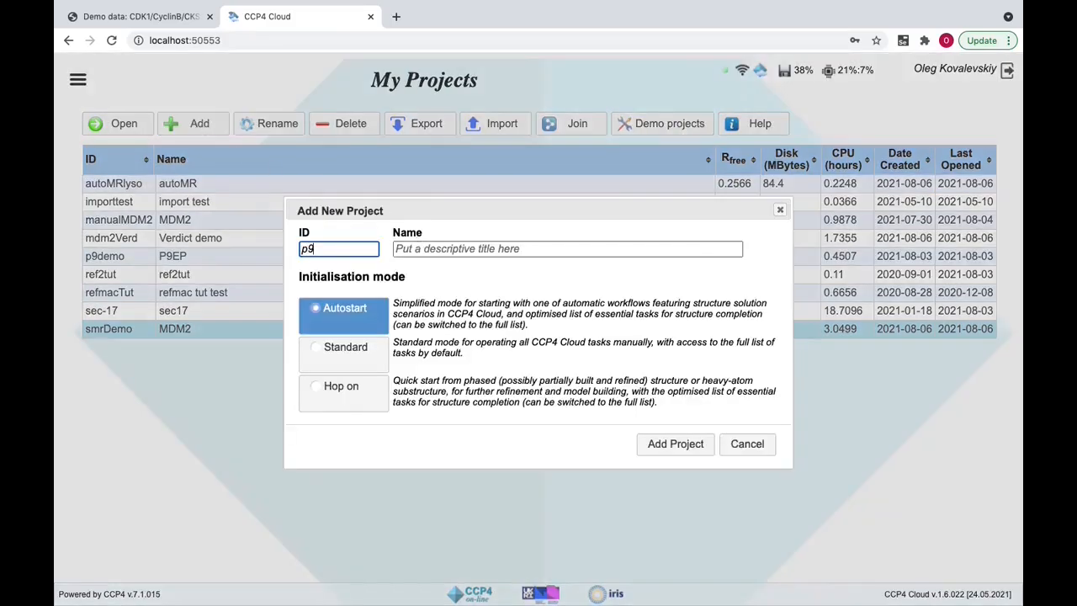
key(Tab)
text(P)
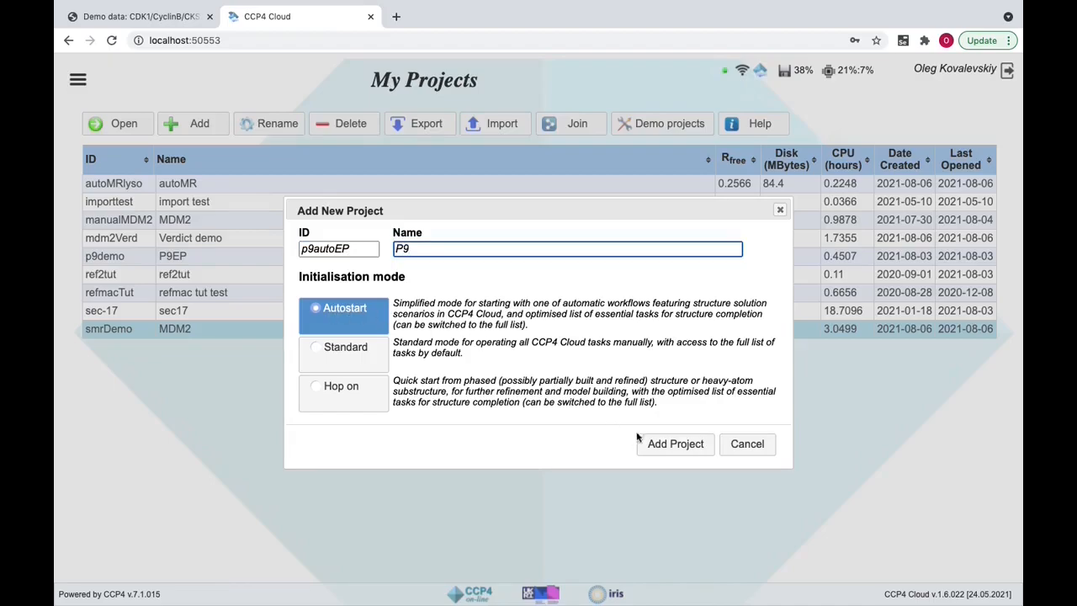
click(665, 438)
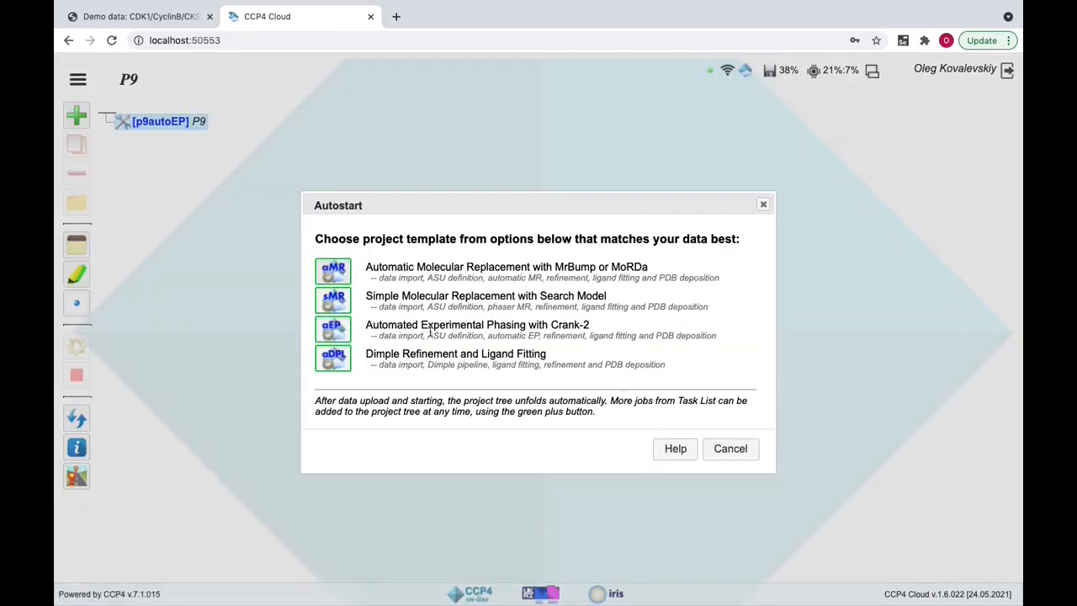
click(330, 335)
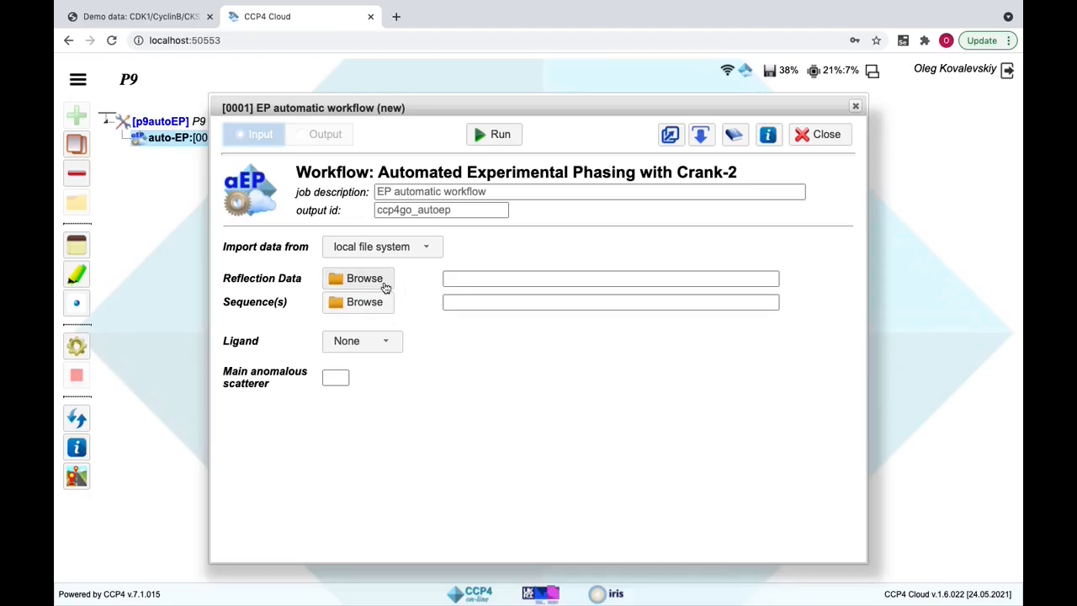
Step: Upload p9.sca from the demo_data folder p9_sca as the reflection data, with a wavelength of 1.2 Å
click(361, 279)
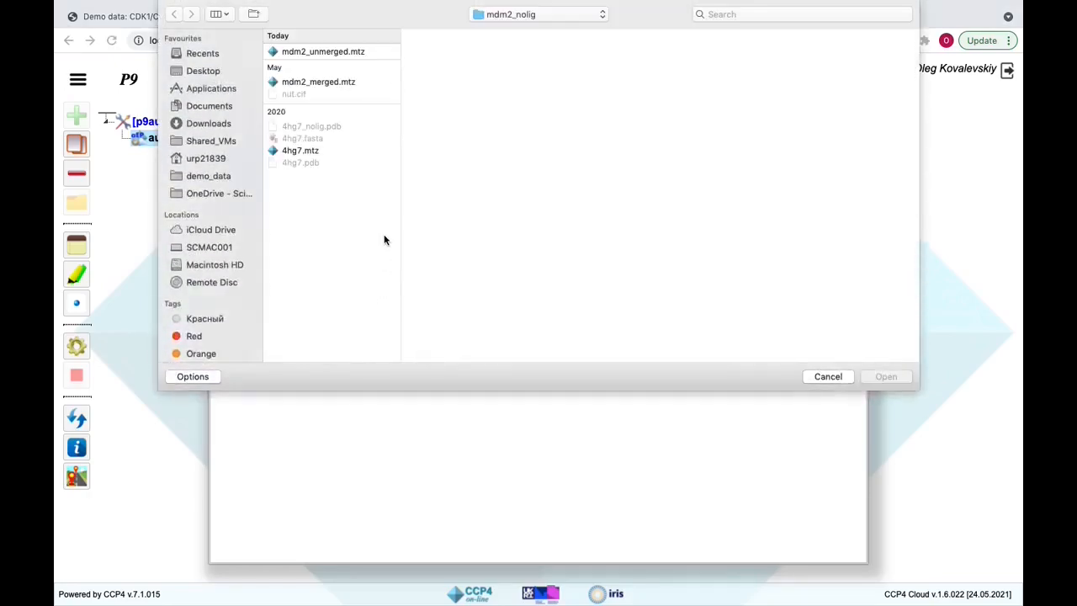
click(203, 176)
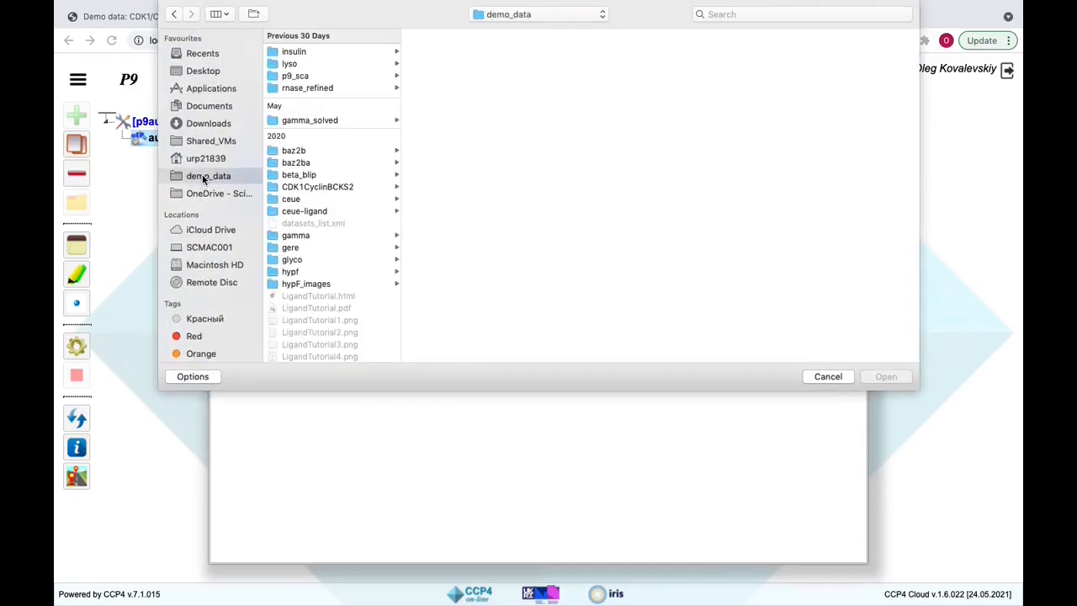
click(329, 77)
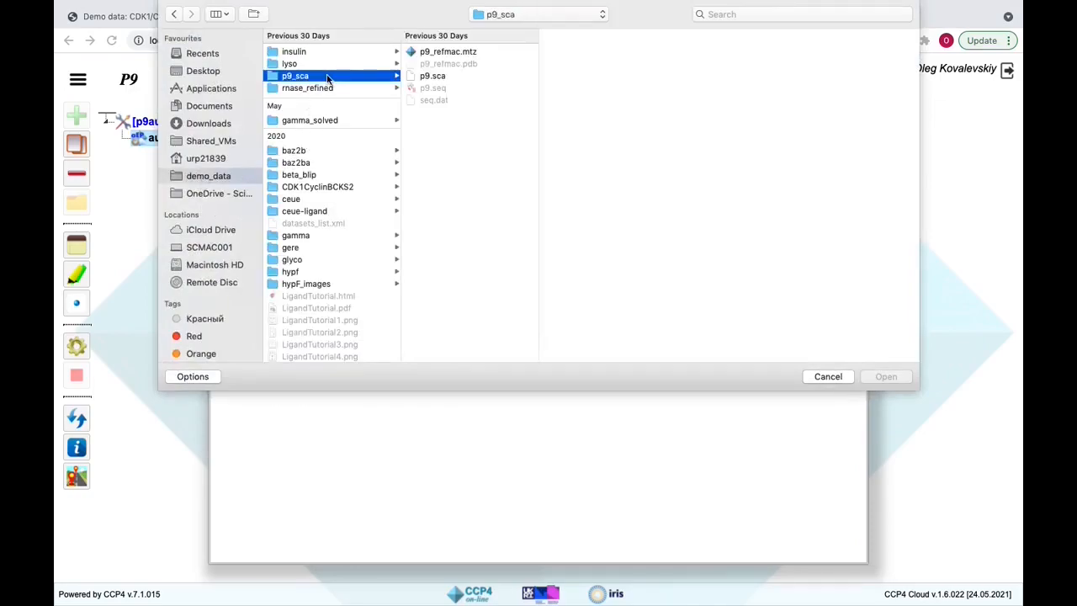
click(455, 78)
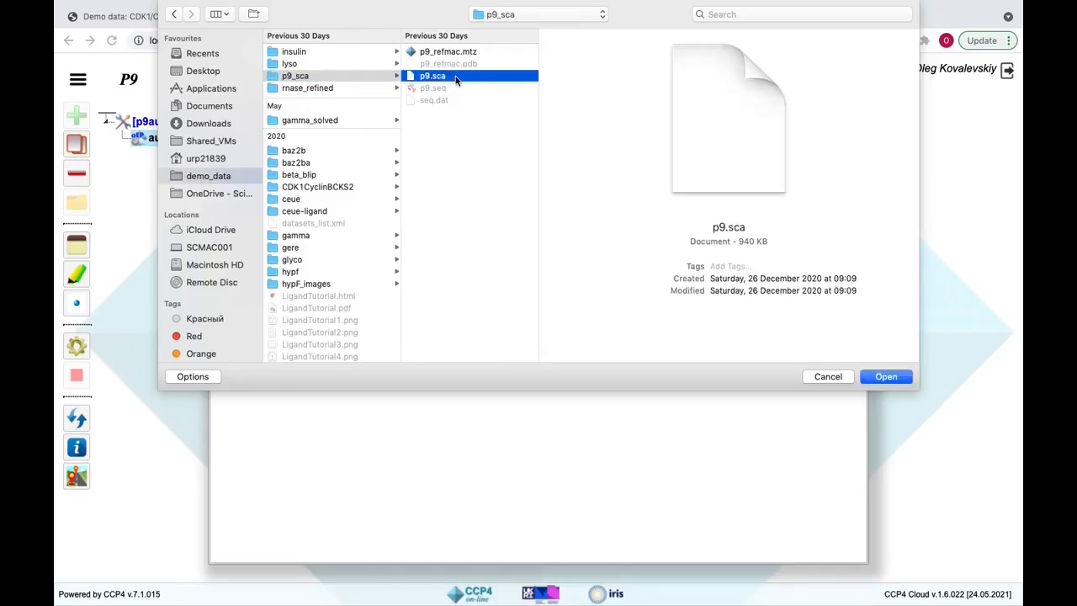
click(886, 377)
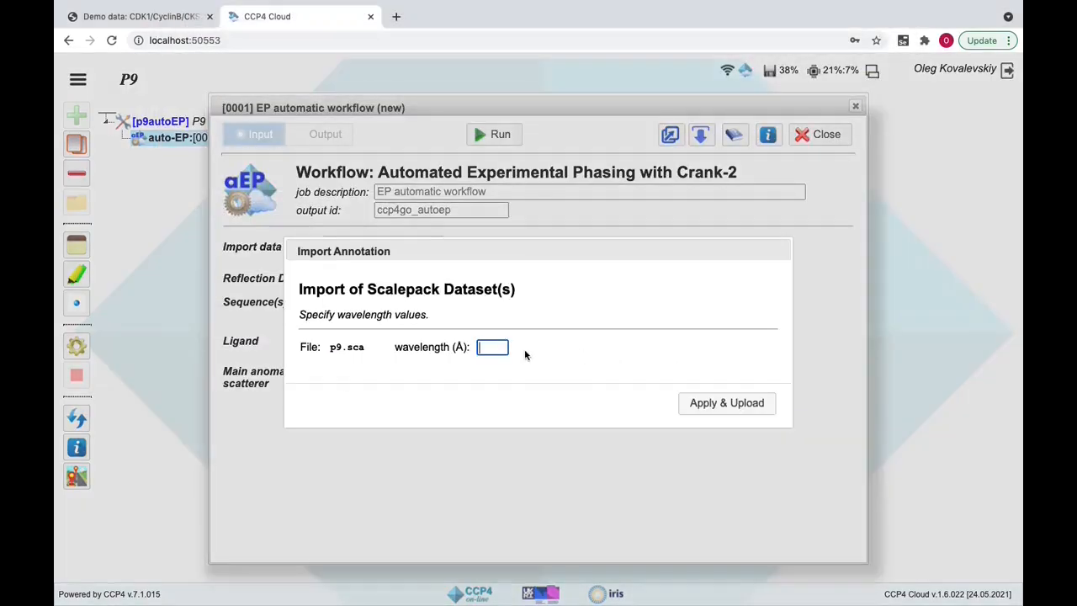
text(1.2)
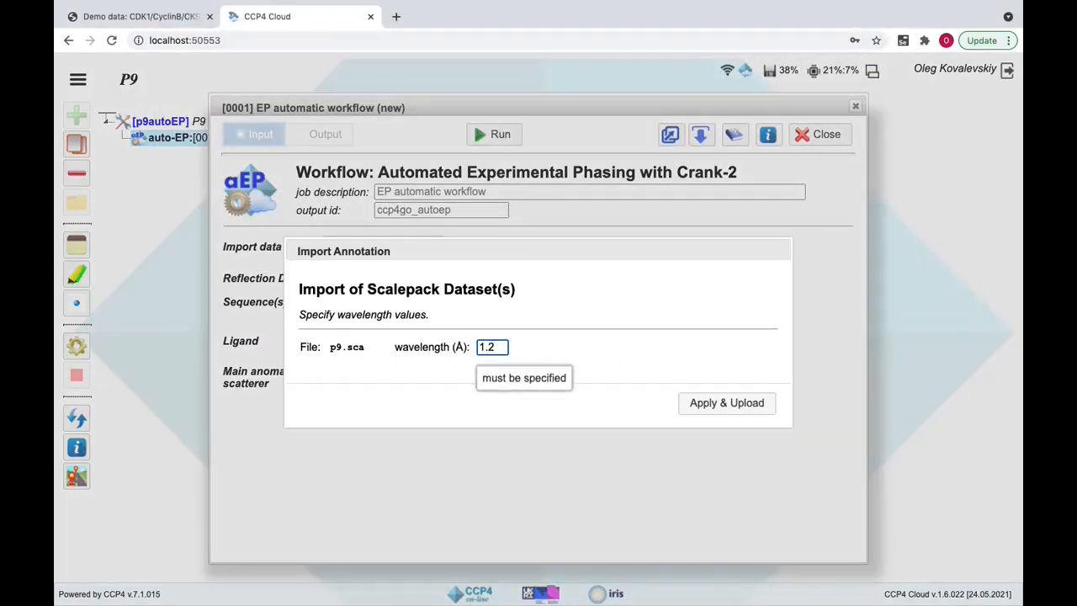
click(727, 403)
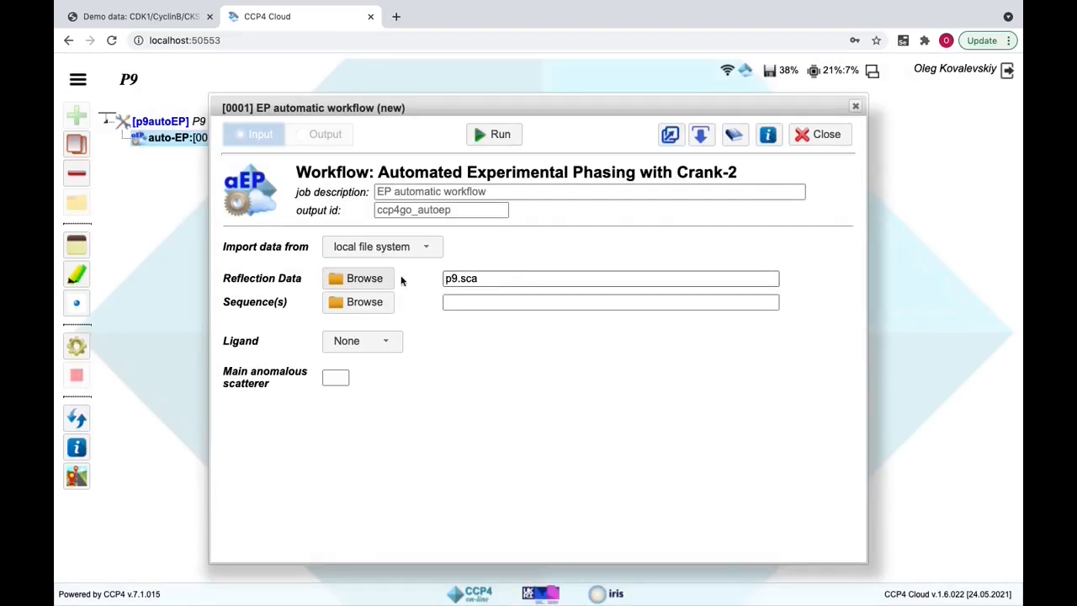
Step: Upload p9.seq as the protein sequence, set the main anomalous scatterer to Se, and run the workflow
click(363, 303)
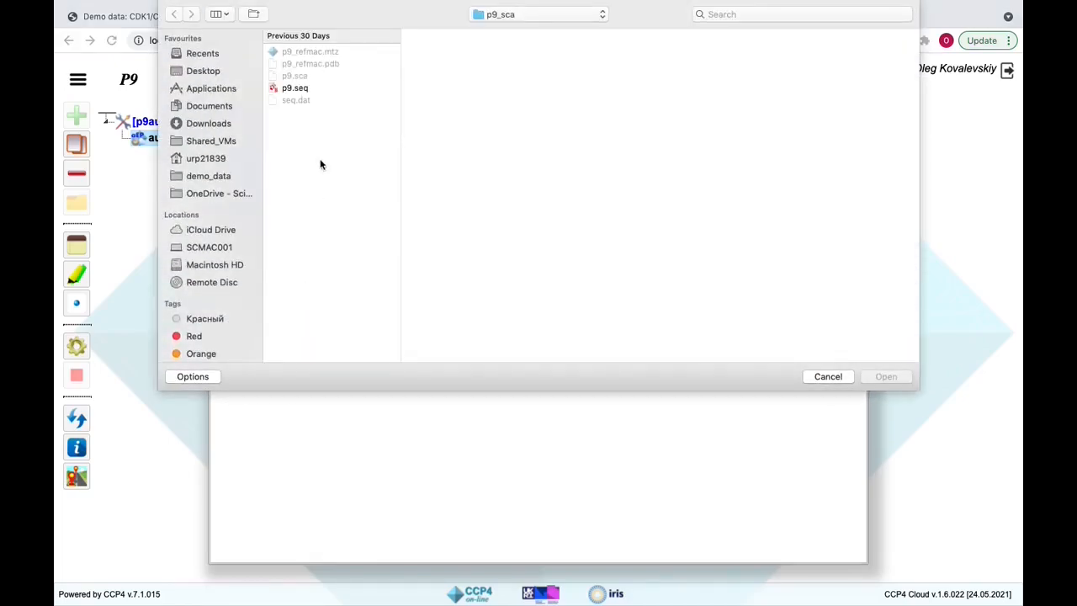
double_click(316, 90)
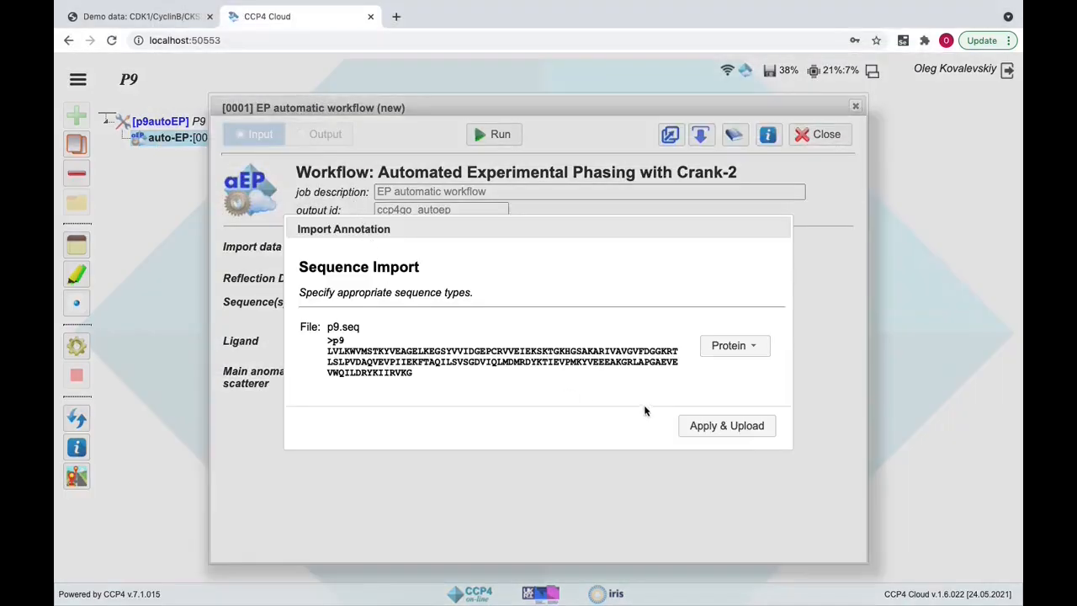
click(698, 427)
click(337, 380)
text(Se)
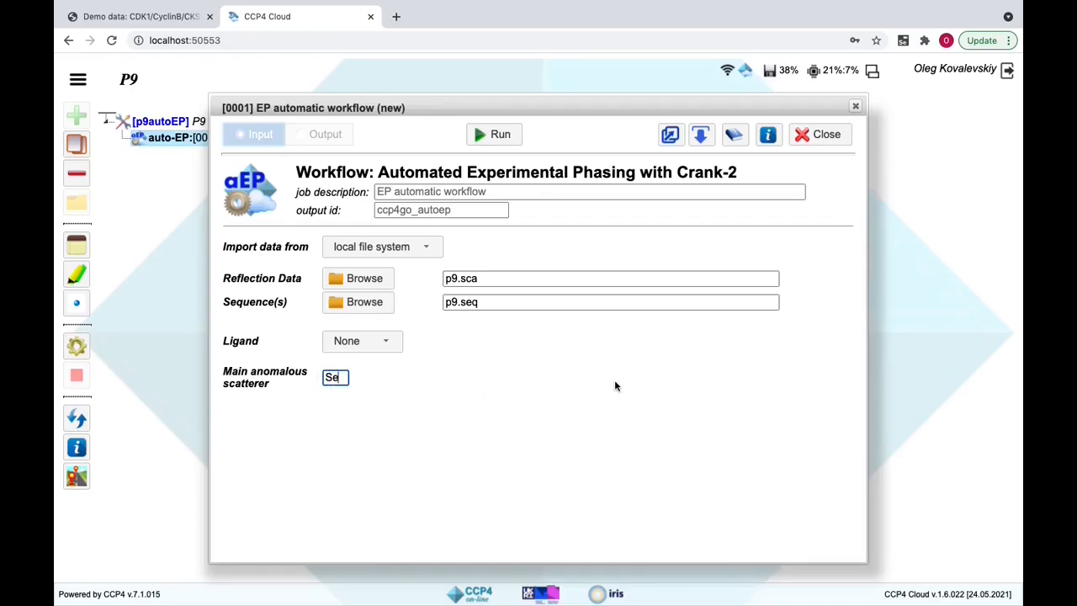
click(516, 136)
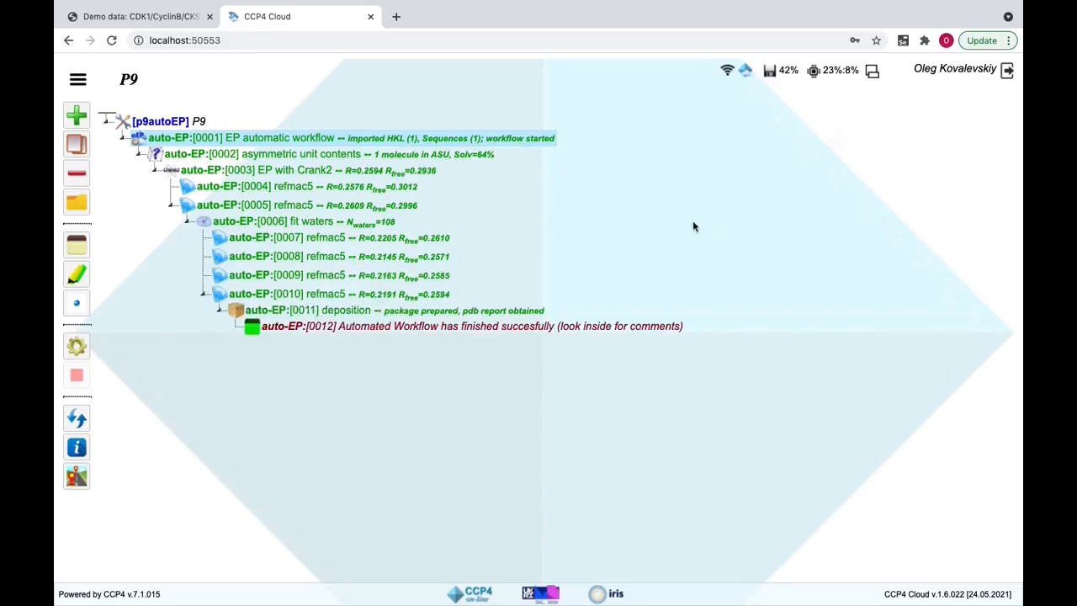
Step: Review the output report of Crank-2 job [0003], including the job summary, the Hand determination section and the verdict
double_click(332, 172)
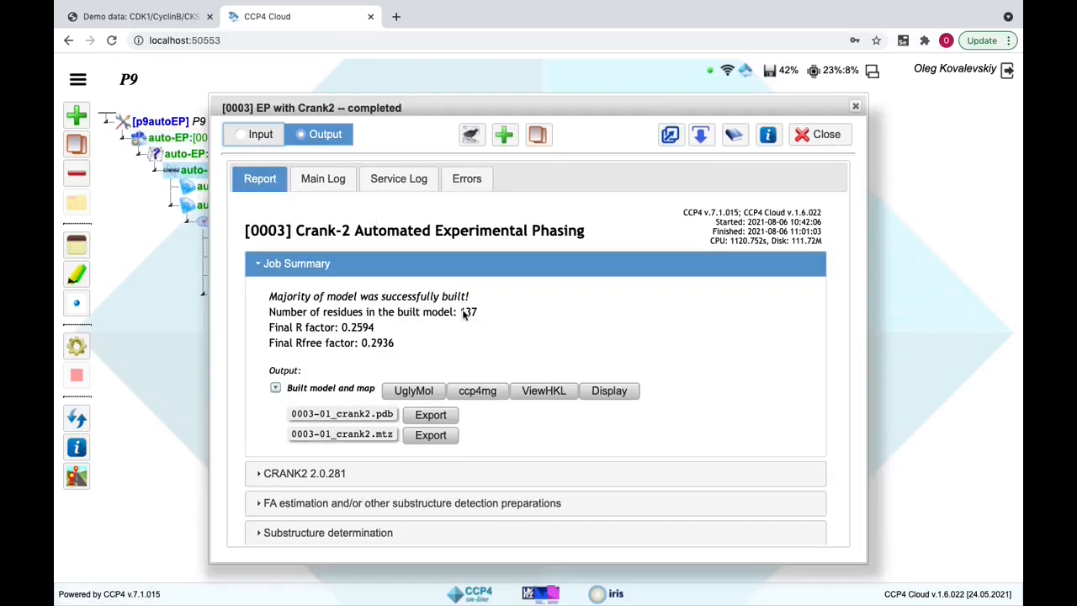
scroll(543, 325, down, 2)
scroll(543, 325, down, 8)
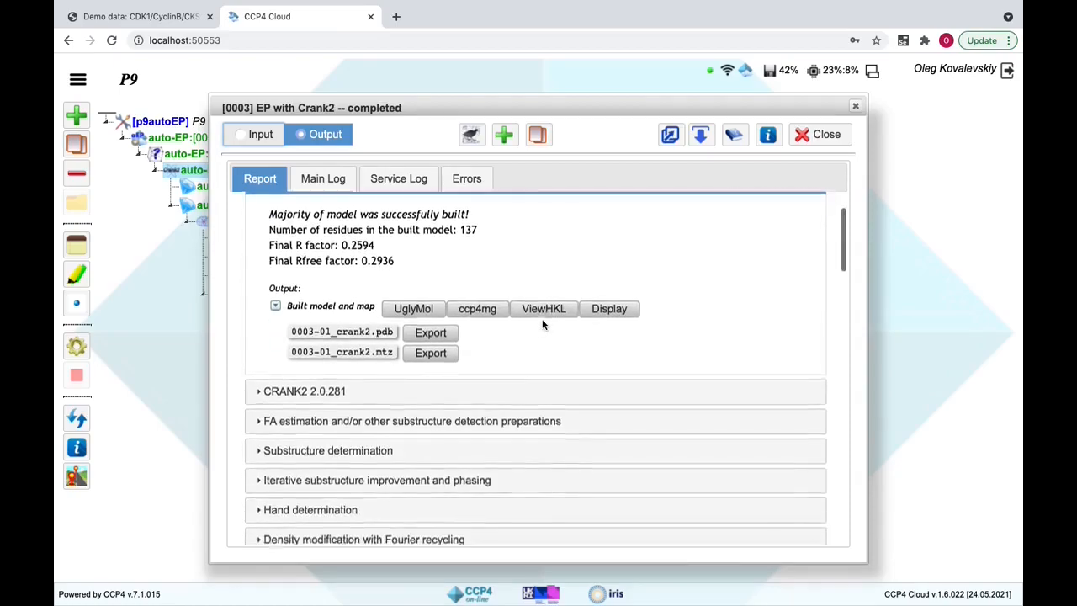
click(517, 355)
scroll(566, 306, down, 3)
scroll(565, 303, down, 2)
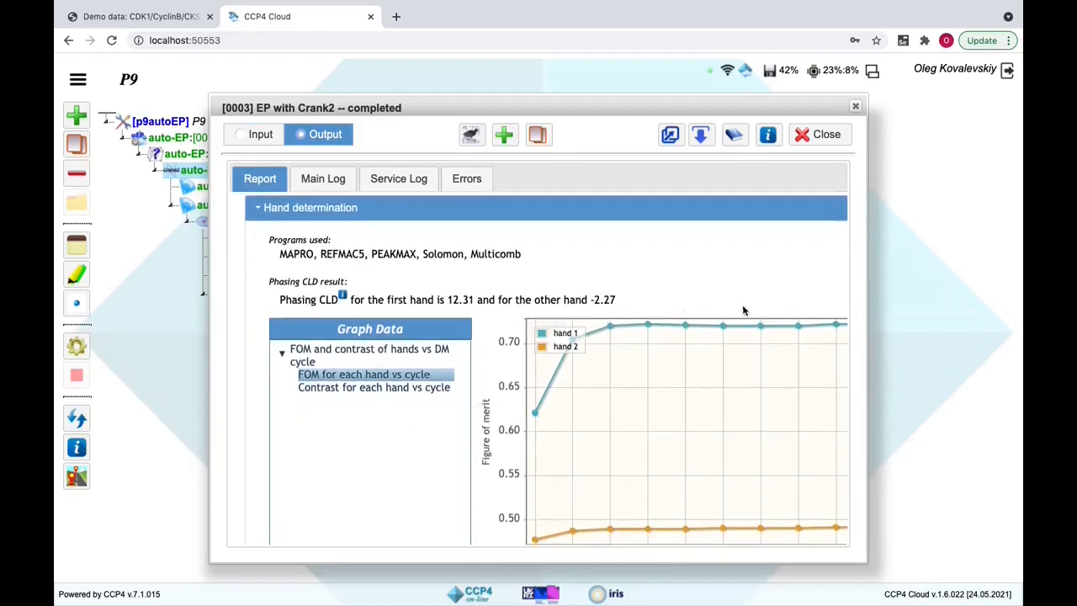
click(589, 209)
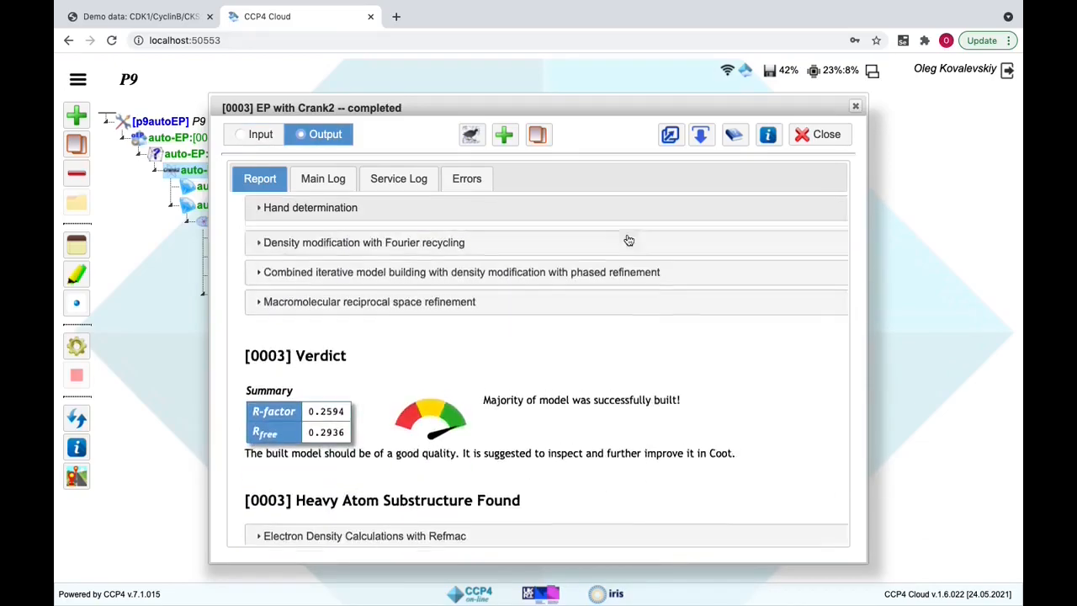
click(812, 137)
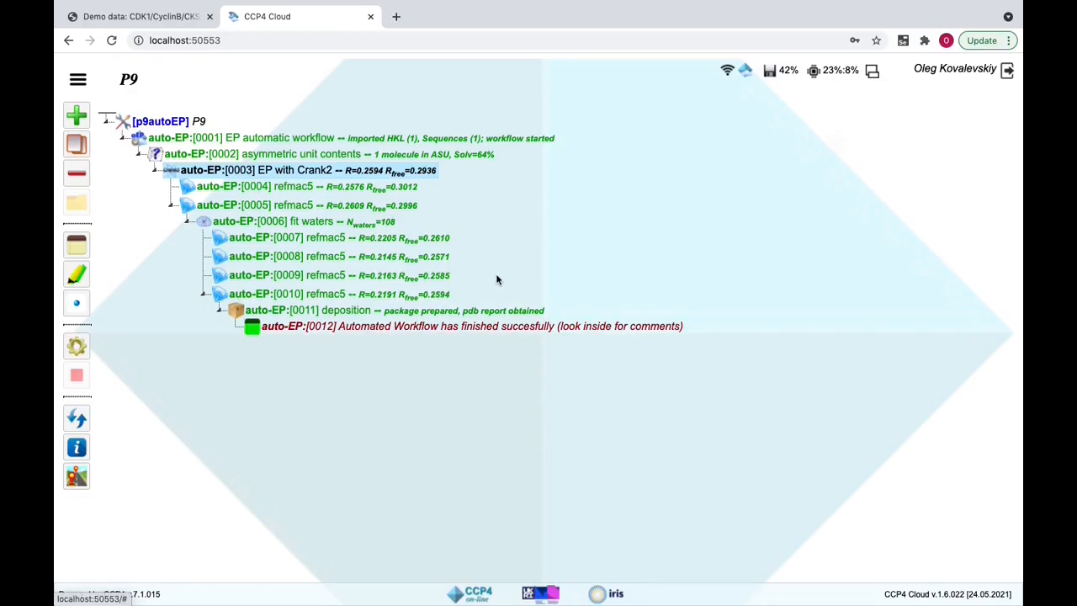
Step: Create an Autostart project with ID DPL and name Dimple Demo, using the Dimple Refinement and Ligand Fitting template
click(84, 82)
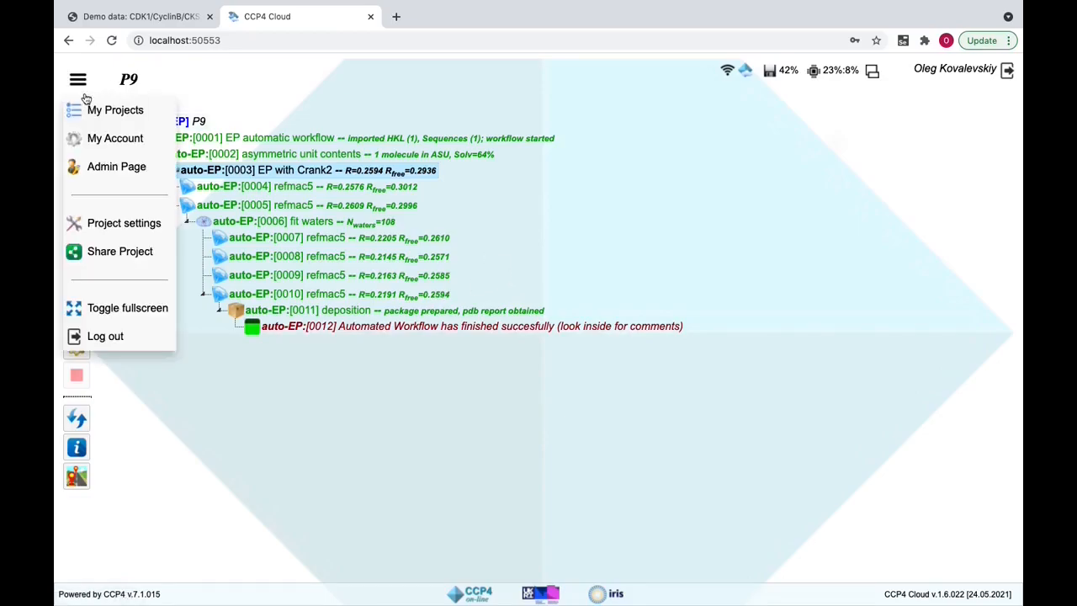
click(91, 107)
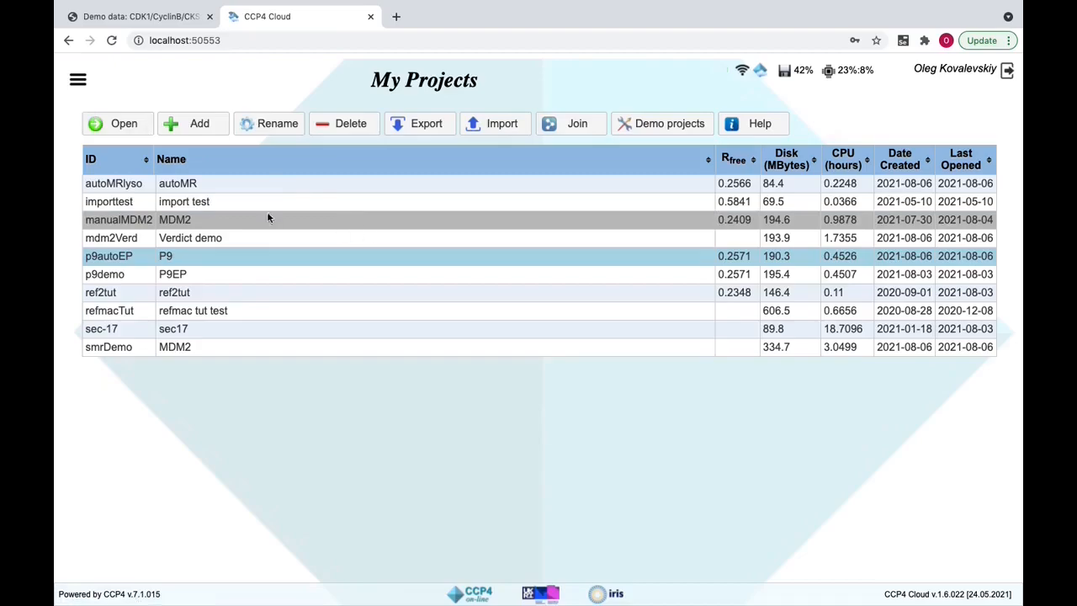
click(187, 133)
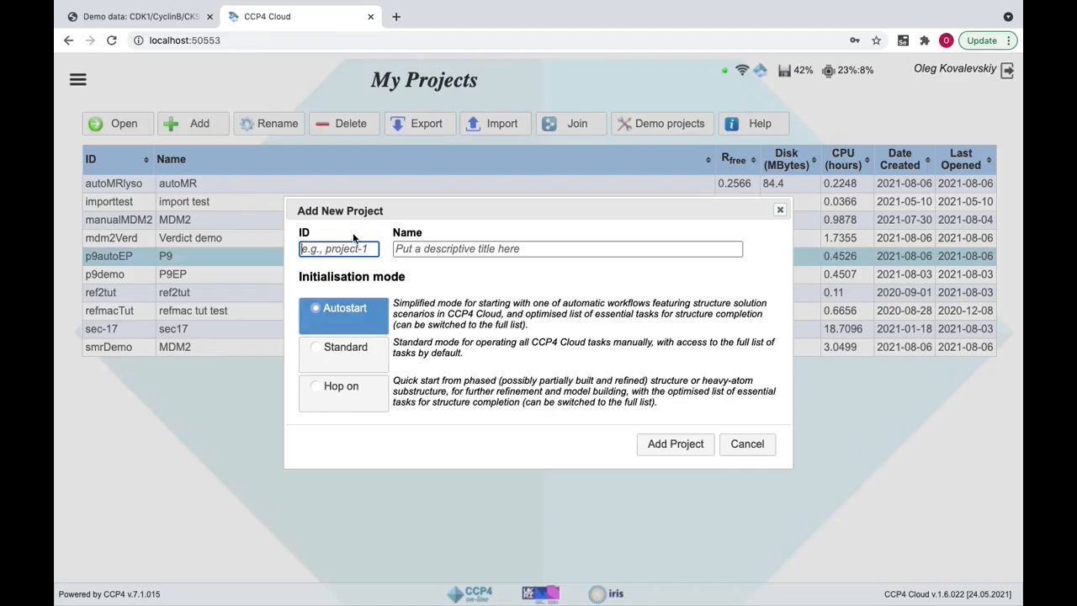
text(DPL)
key(Tab)
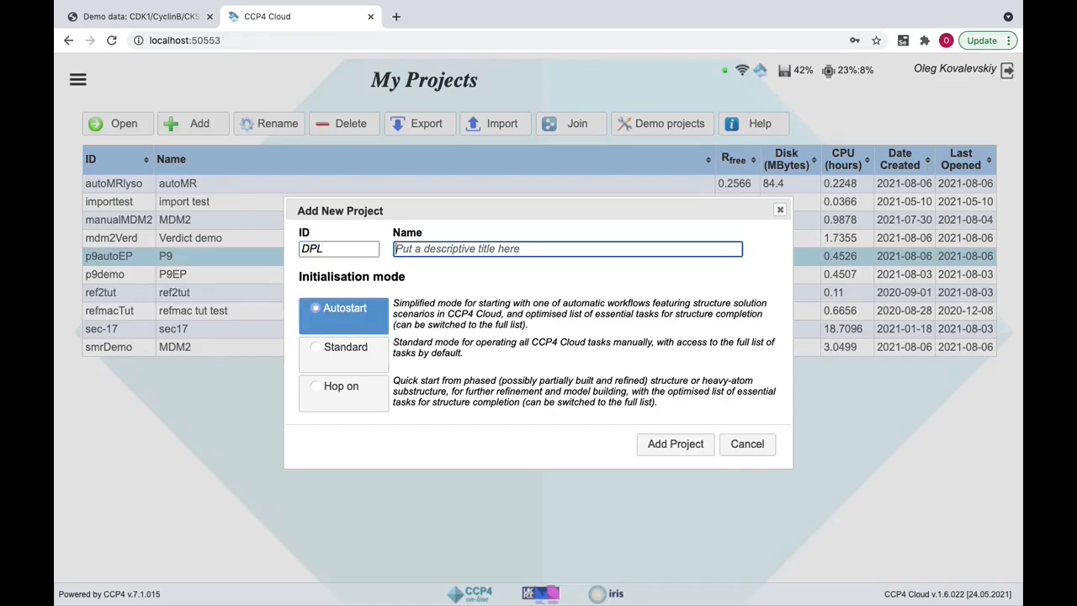
text(D)
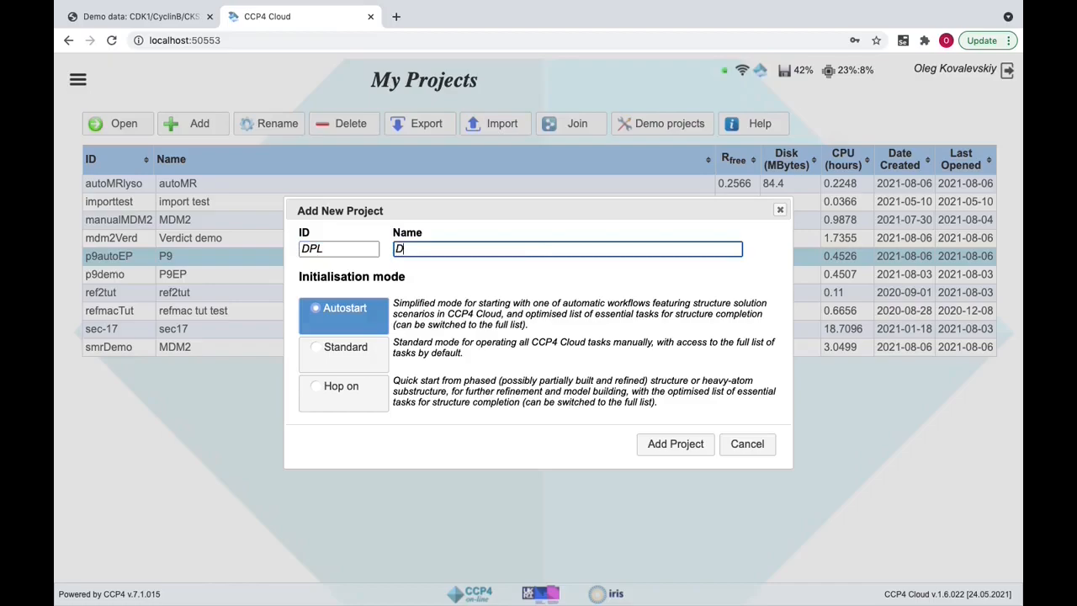
text(imple Deom)
key(BackSpace)
key(BackSpace)
text(mo)
click(669, 443)
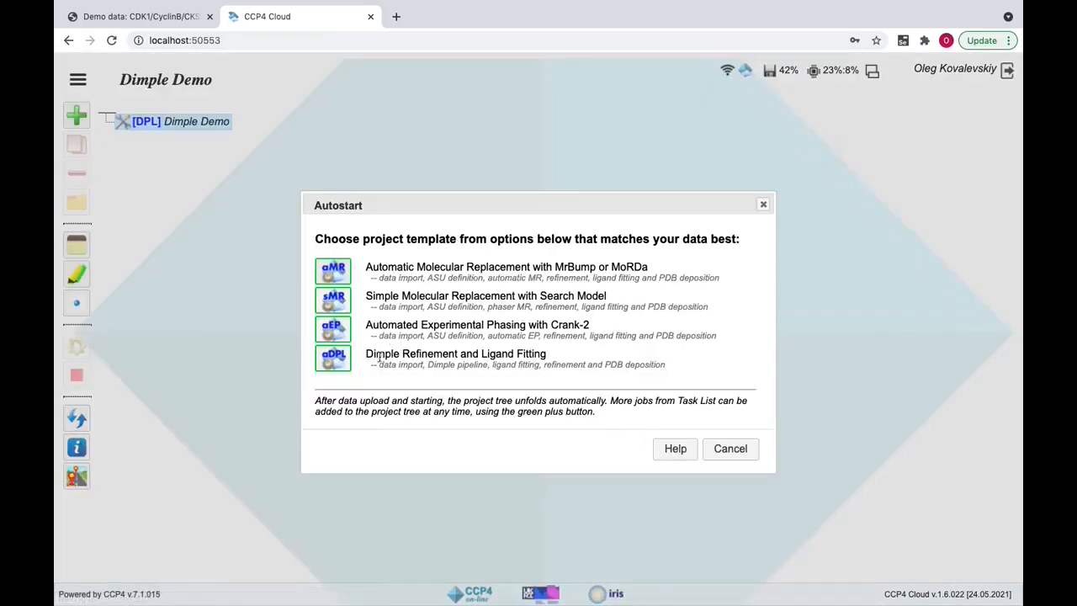
click(328, 363)
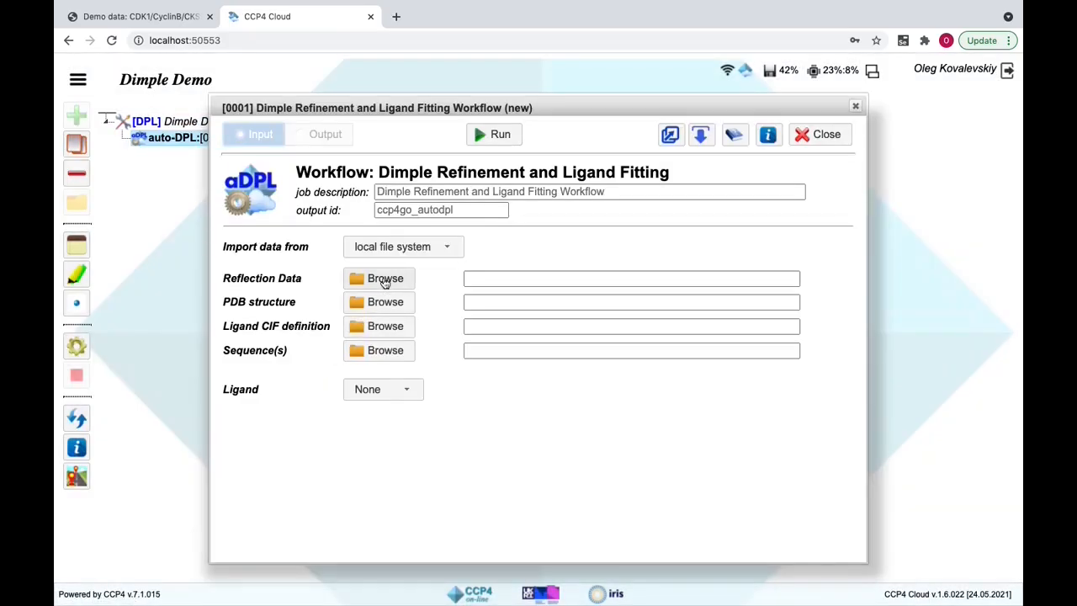
Step: From the demo_data folder mdm2_nolig, select mdm2_merged.mtz as the reflection data and 4hg7_nolig.pdb as the PDB structure
click(384, 279)
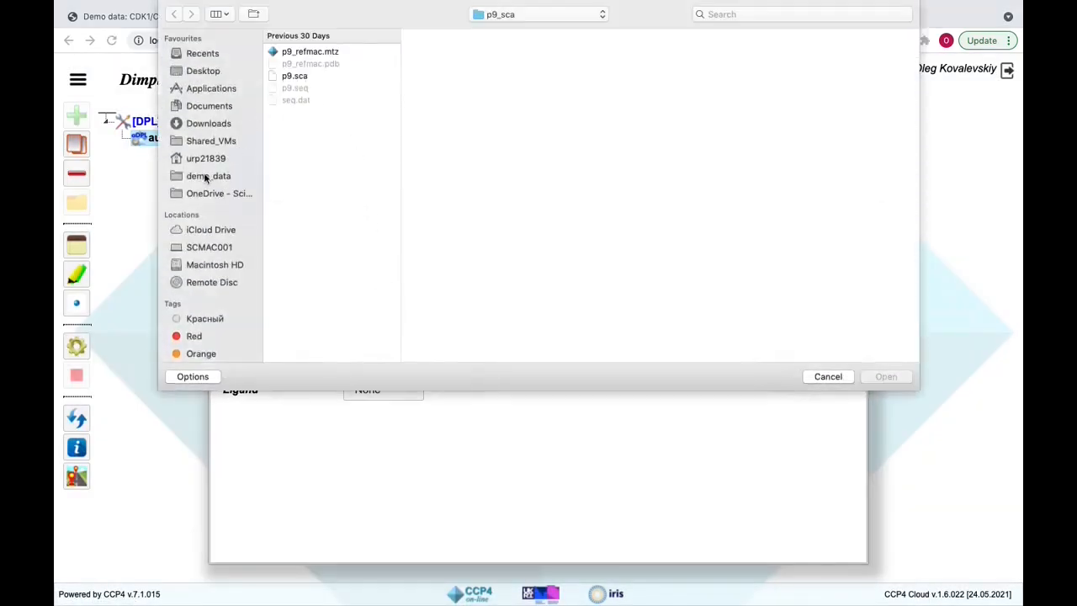
click(207, 178)
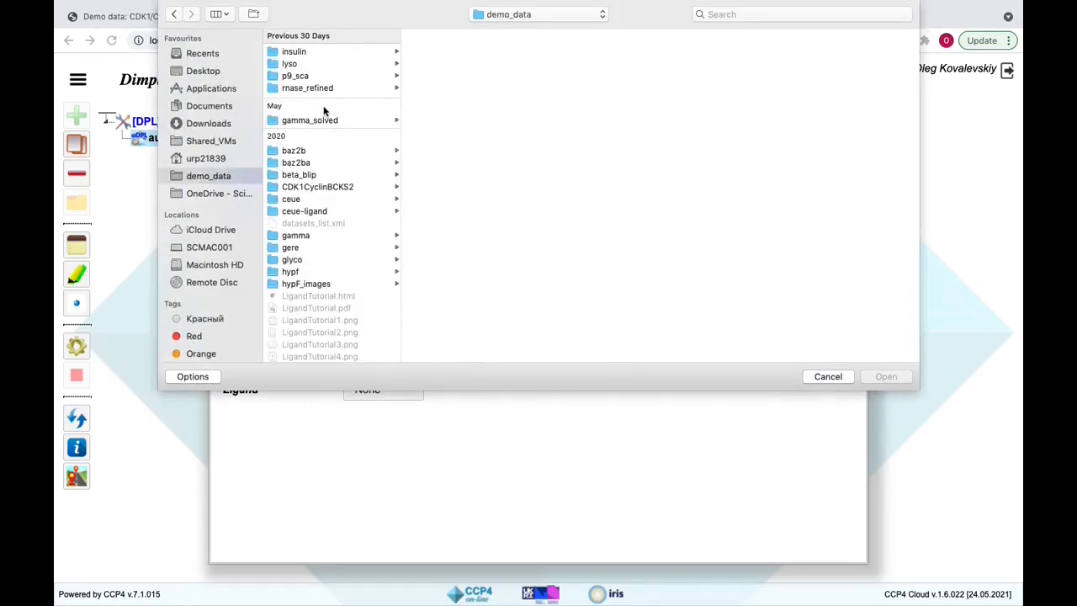
scroll(324, 110, down, 3)
click(339, 309)
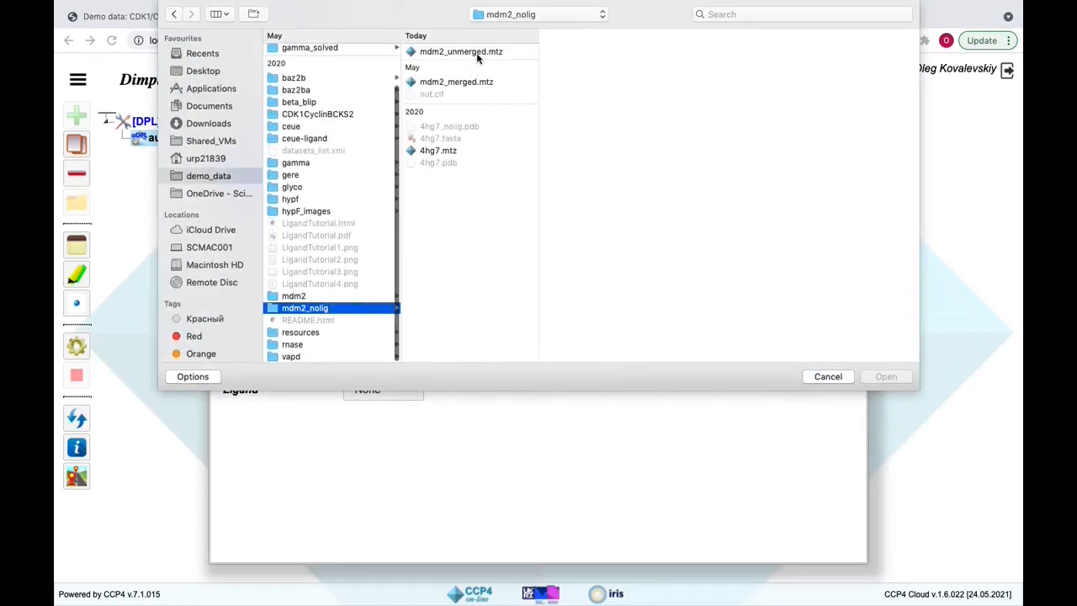
double_click(468, 82)
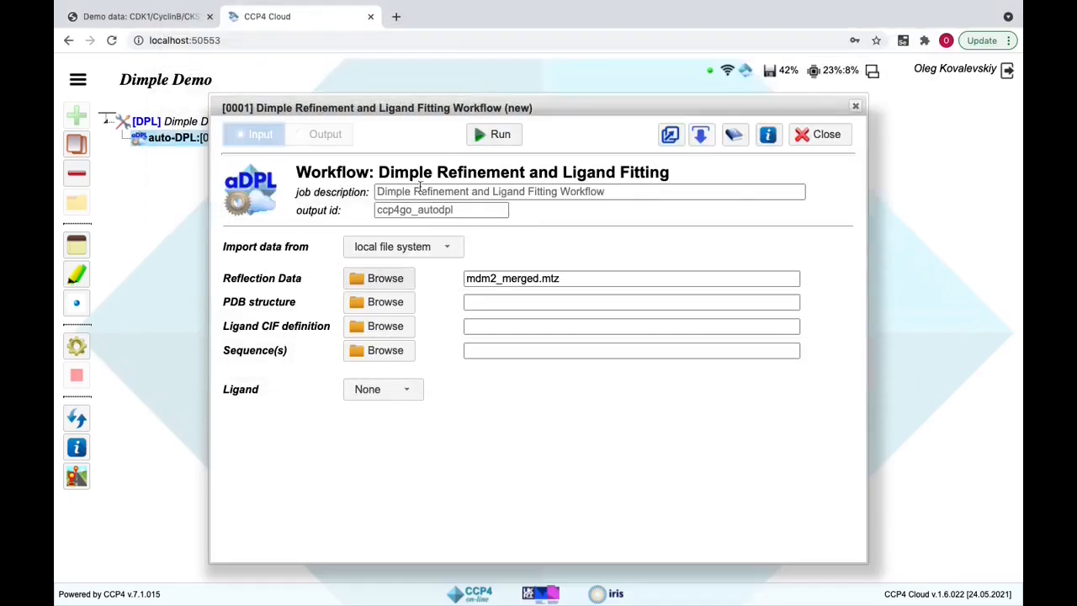
click(387, 305)
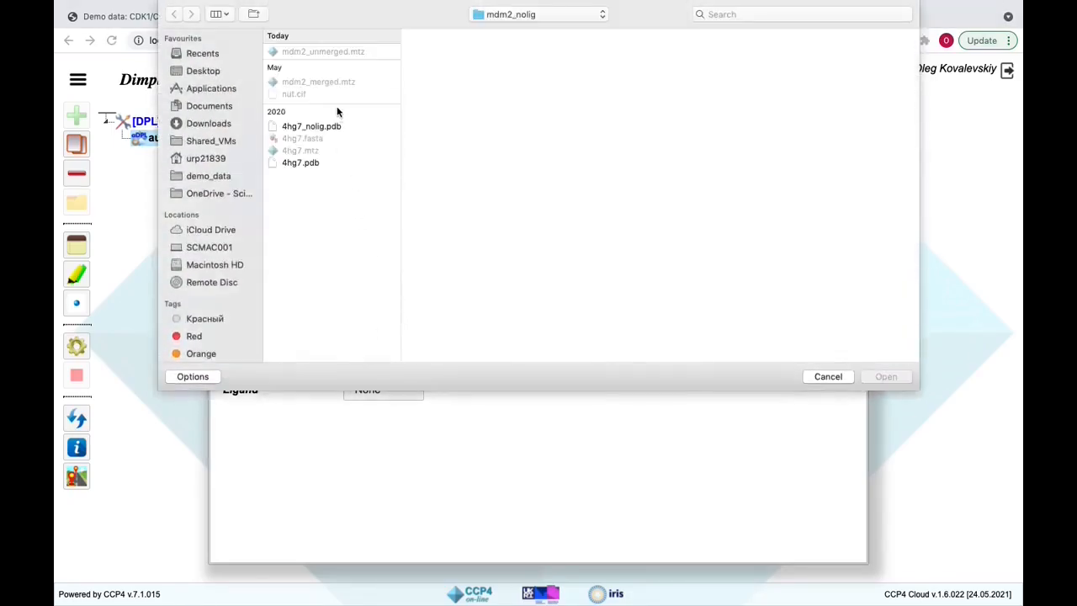
double_click(312, 127)
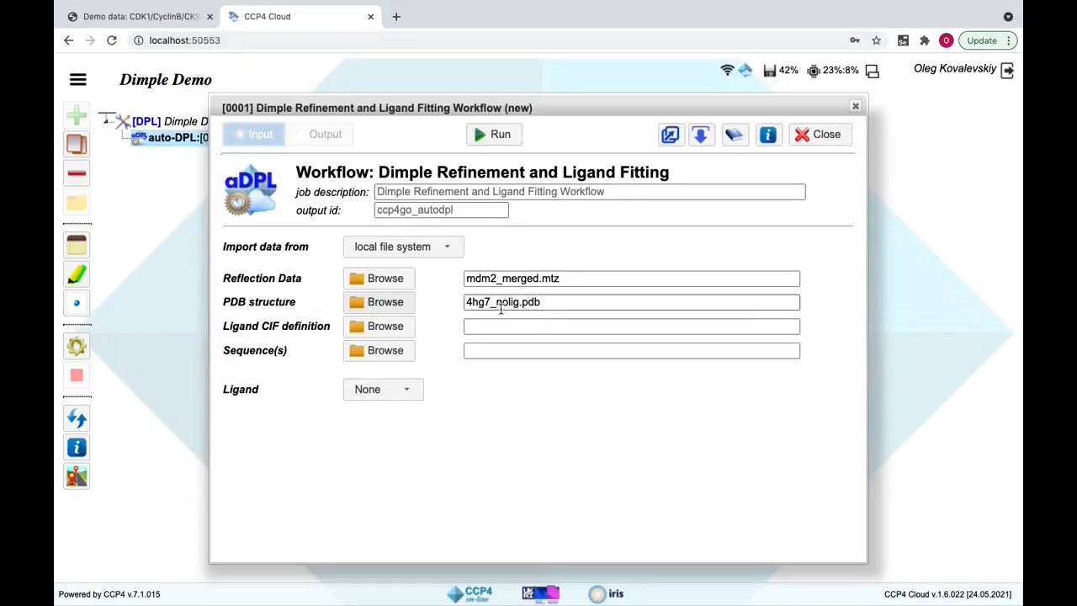
Step: Upload 4hg7.fasta from the mdm2_nolig folder as the workflow's sequence
click(409, 352)
double_click(319, 138)
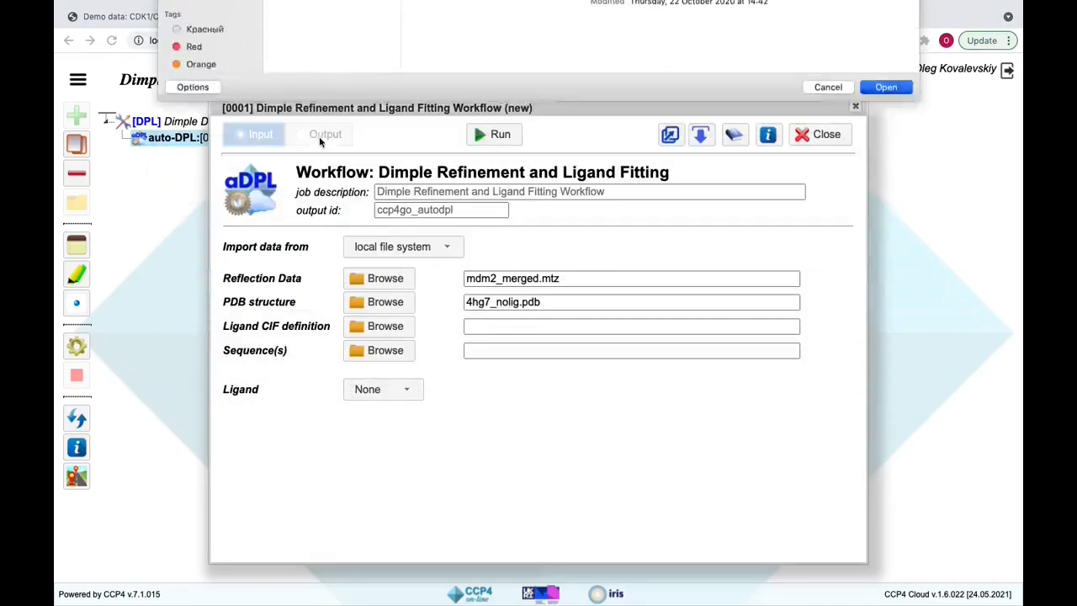
click(740, 431)
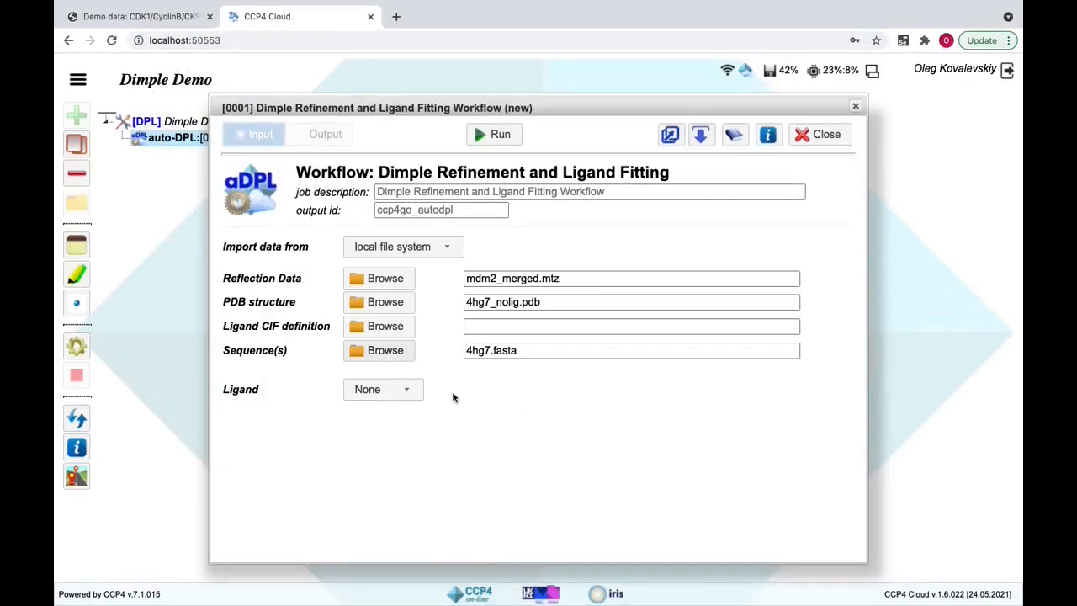
Step: Select nut.cif as the ligand CIF definition and run the Dimple workflow
click(418, 392)
click(418, 392)
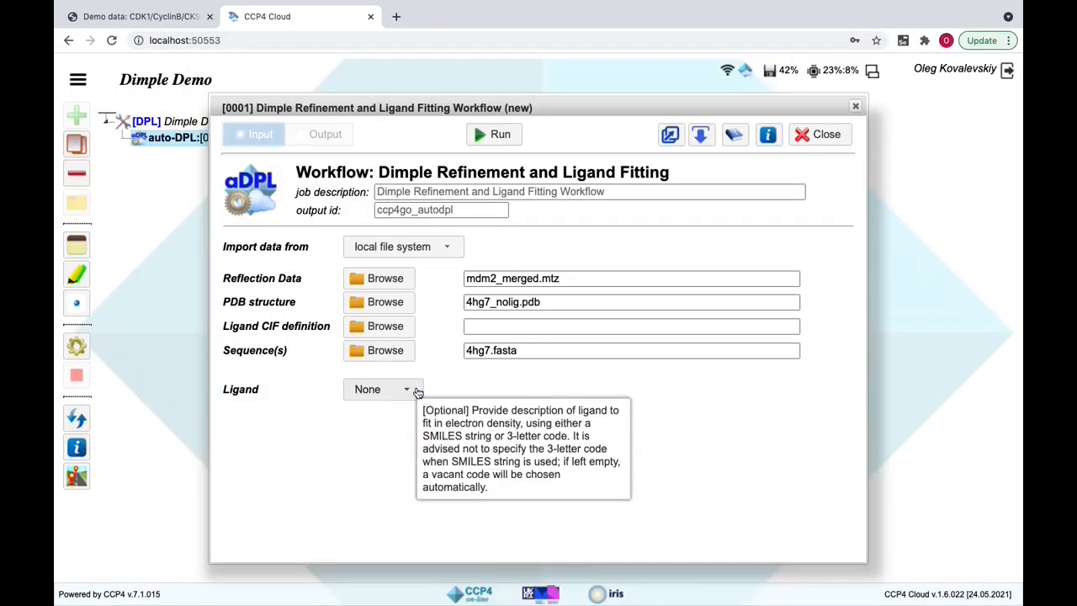
click(373, 334)
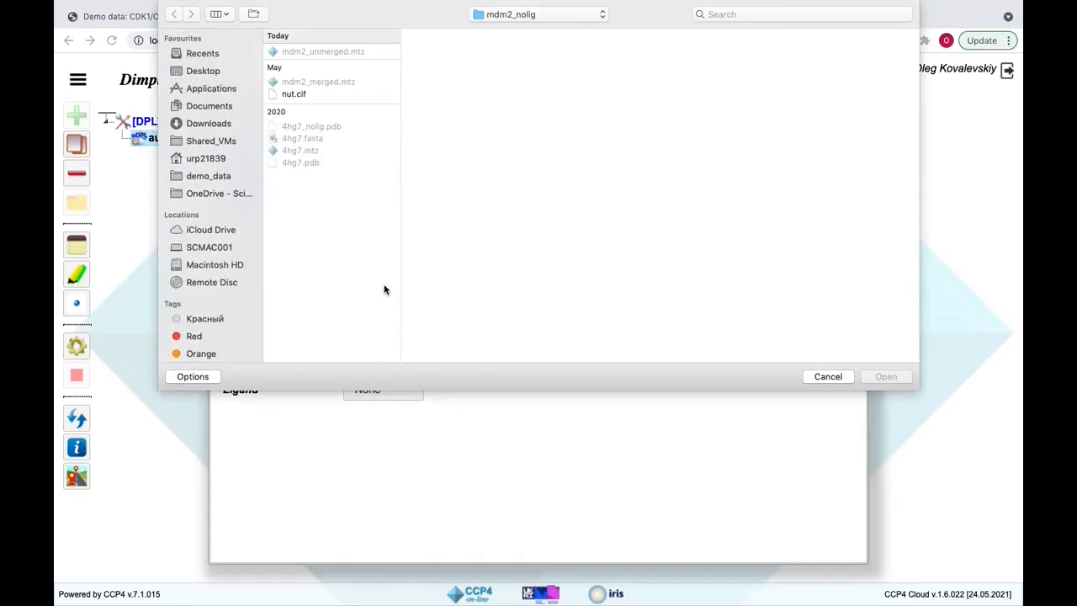
double_click(334, 97)
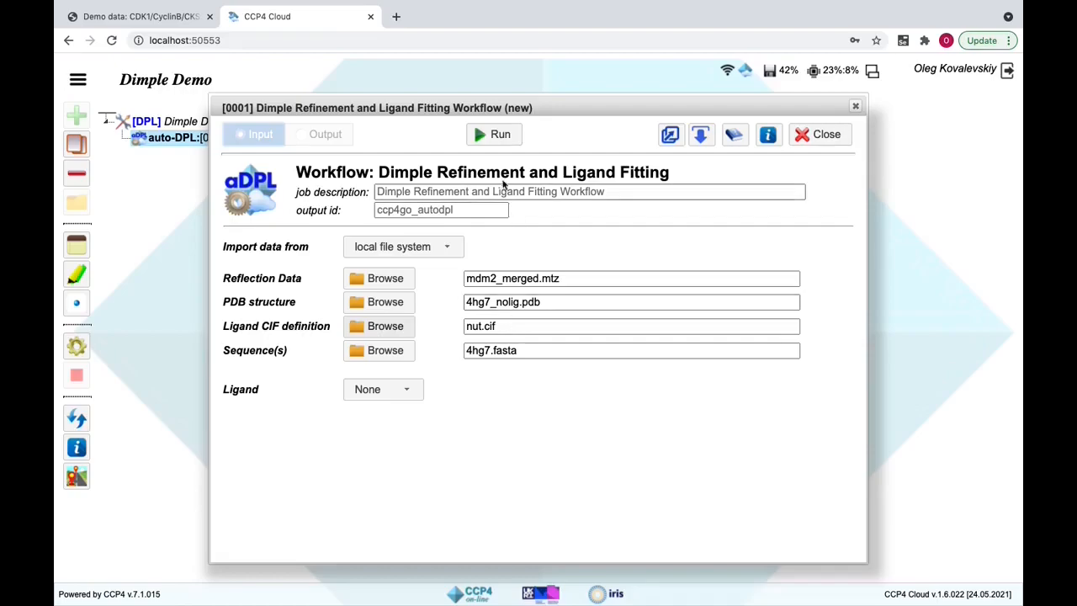
click(502, 140)
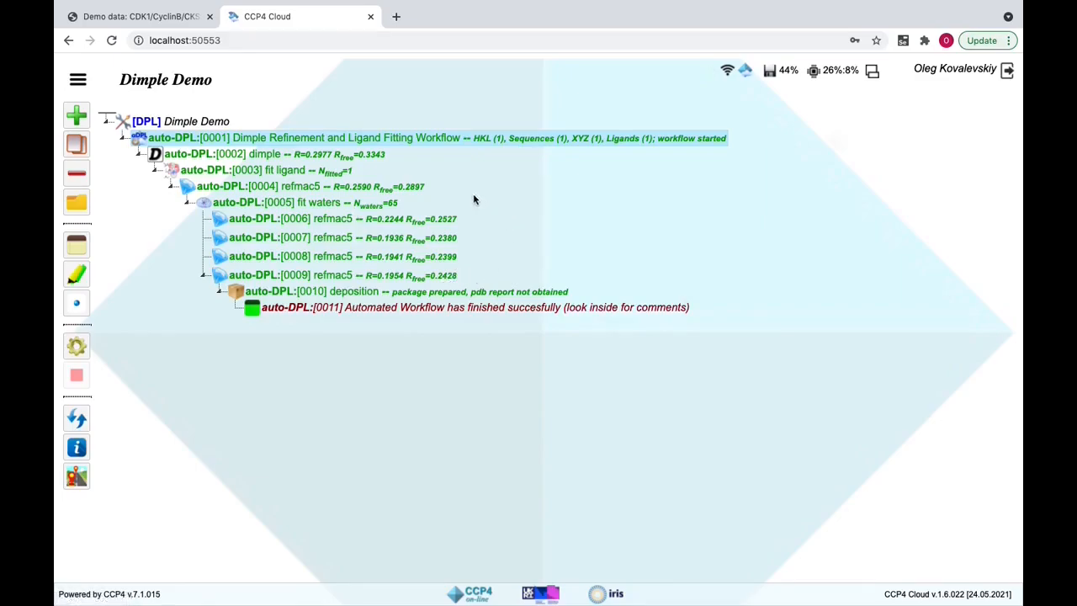
Step: Open the output report of refmac5 job [0009] and examine its final refinement results and verdict
double_click(424, 276)
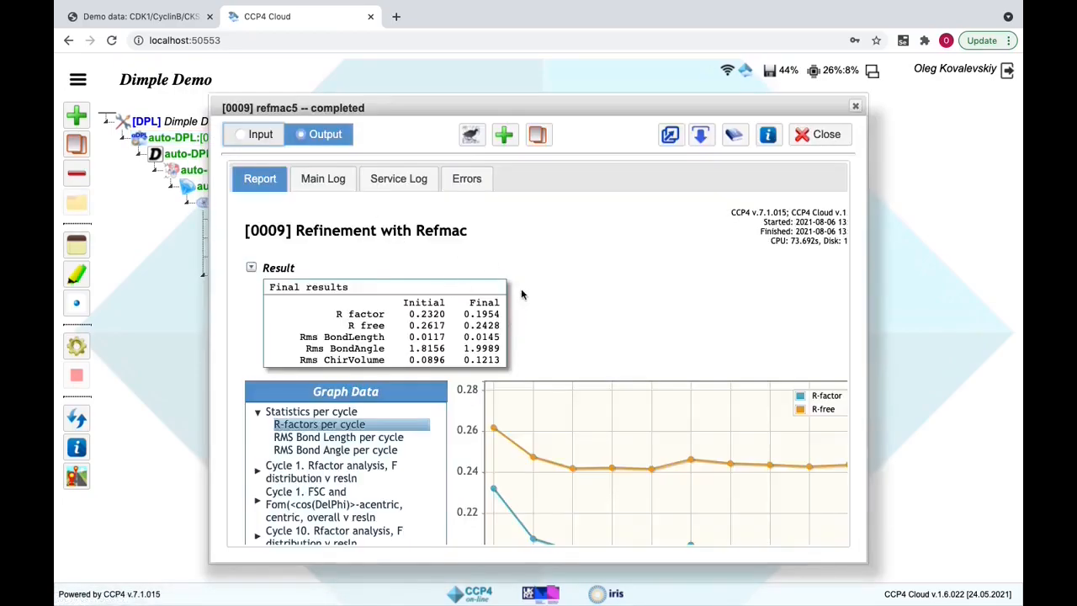
scroll(521, 294, down, 10)
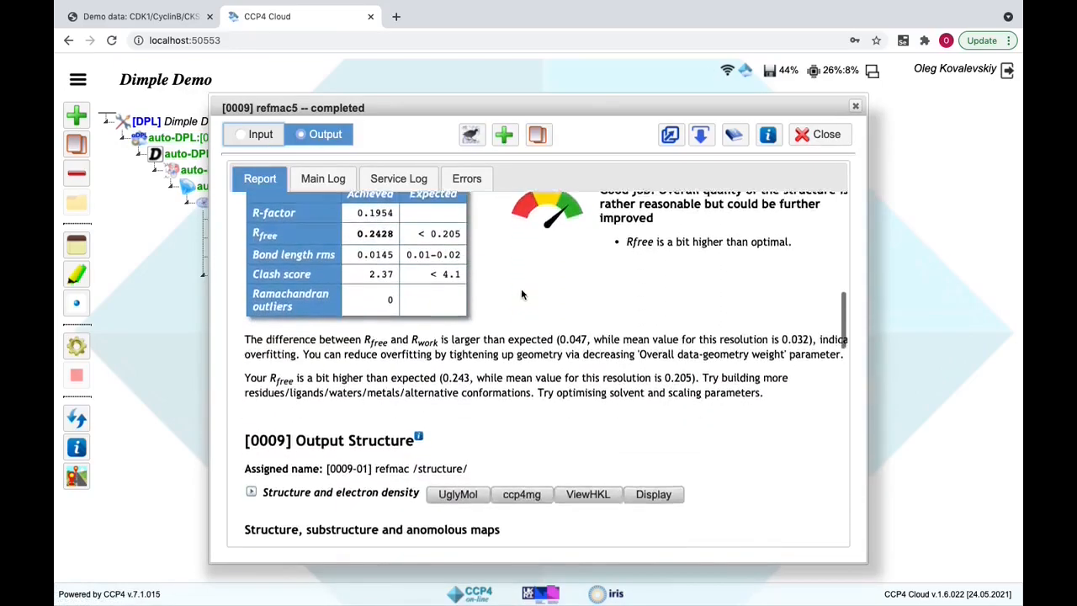
scroll(521, 293, down, 2)
Step: Inspect job [0009]'s output structure and electron density in UglyMol from several angles with the map radius at 14, and close the report
click(457, 409)
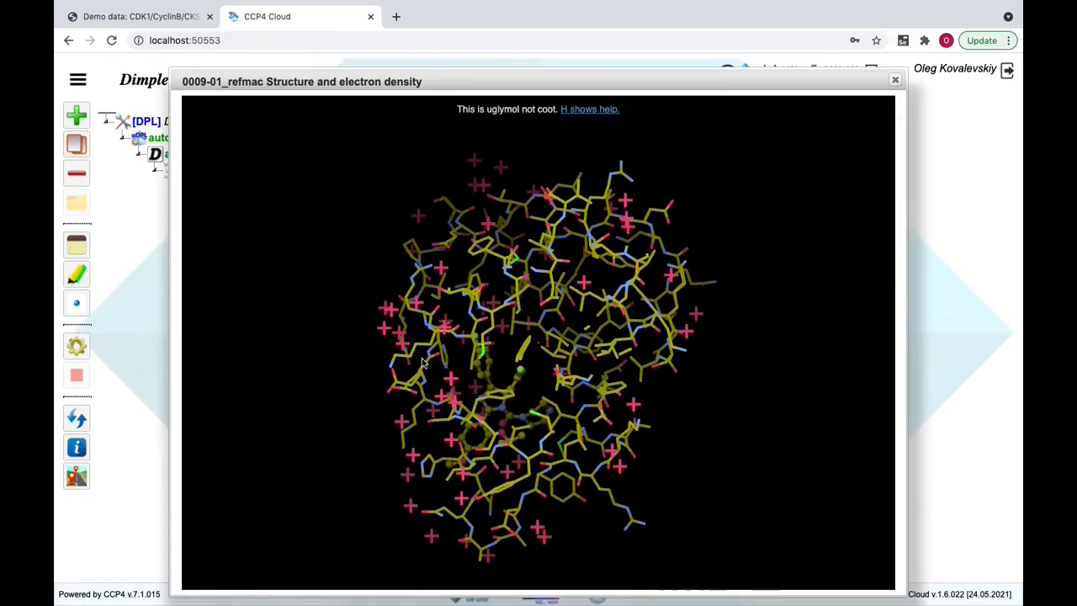
drag(423, 363, 603, 364)
key(bracketright)
key(bracketright)
key(bracketright)
key(bracketright)
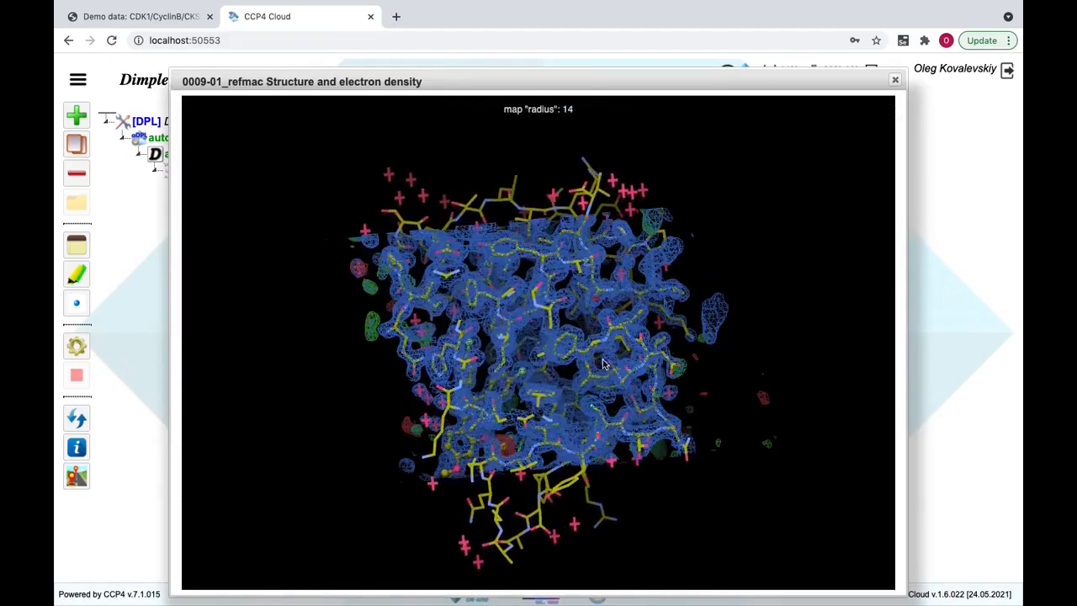
drag(387, 341, 579, 446)
drag(547, 403, 443, 308)
drag(486, 389, 589, 320)
click(895, 79)
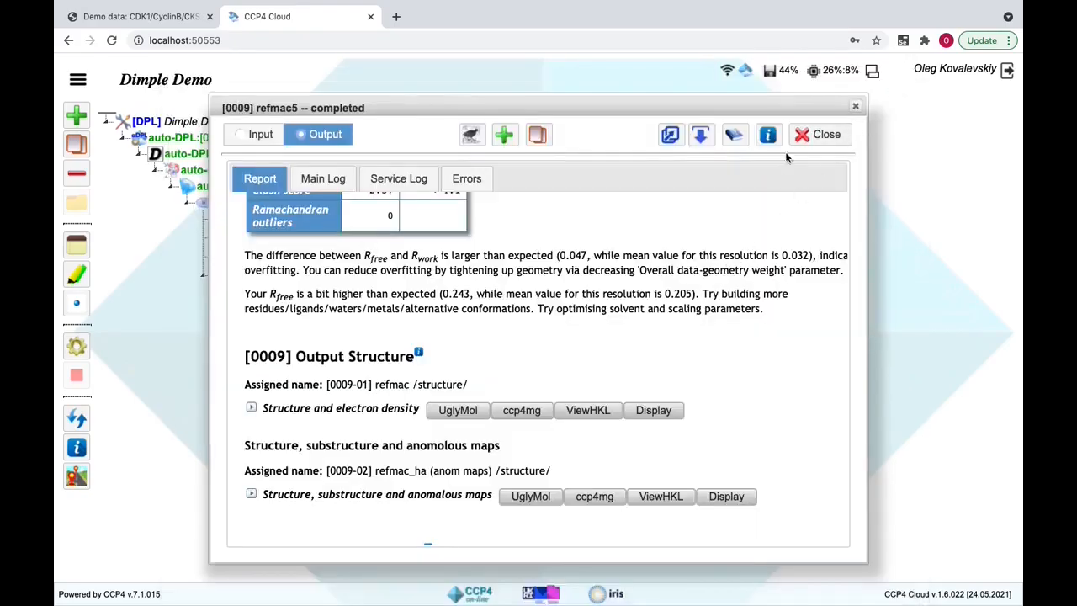
click(819, 135)
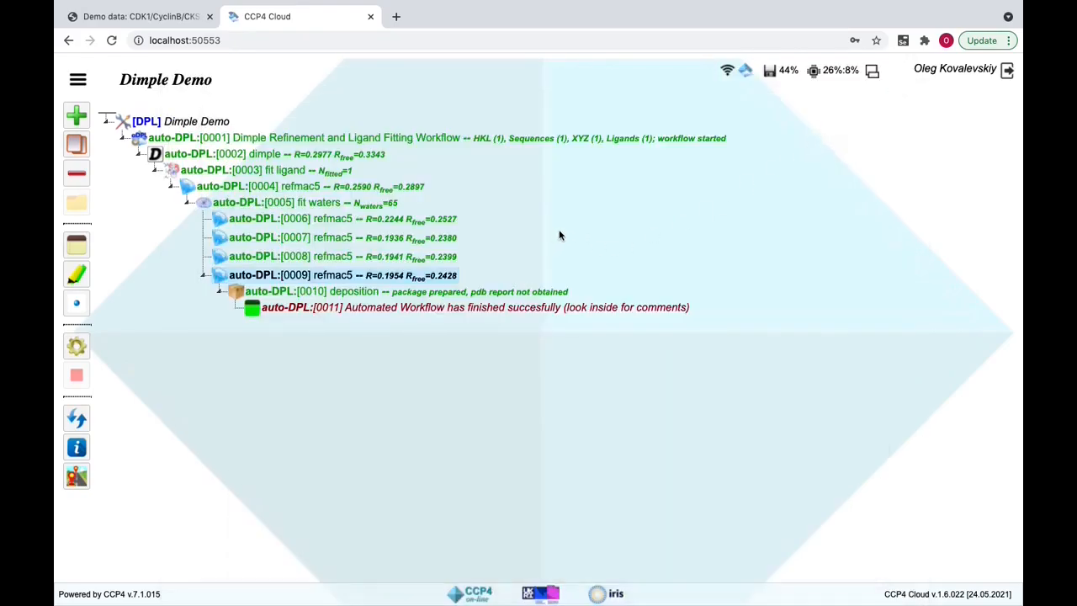